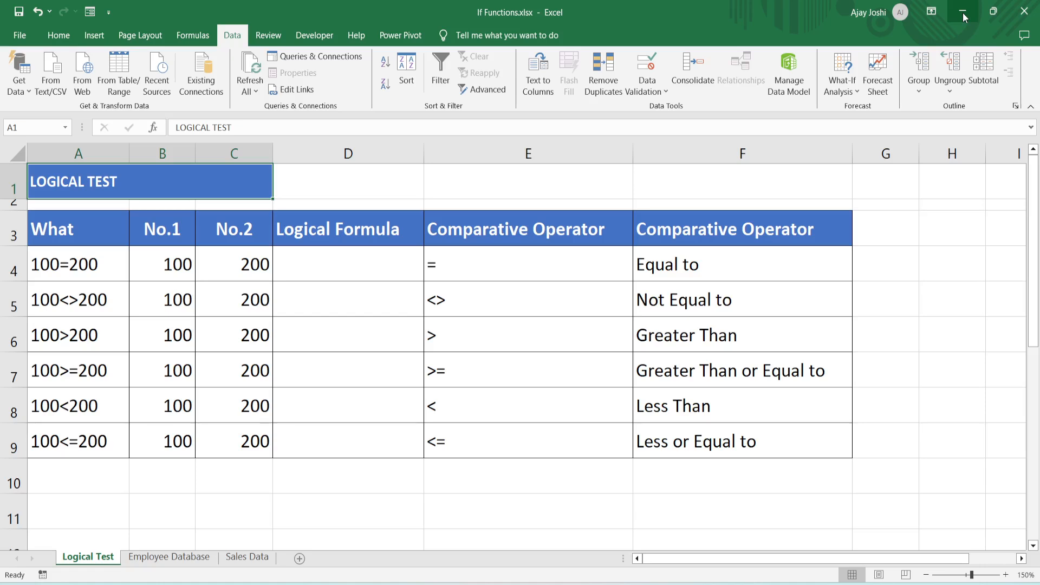
- Enter the equality test =B4=C4 in cell D4 of the Logical Formula column
{"action": "left_click", "coordinate": [82, 255]}
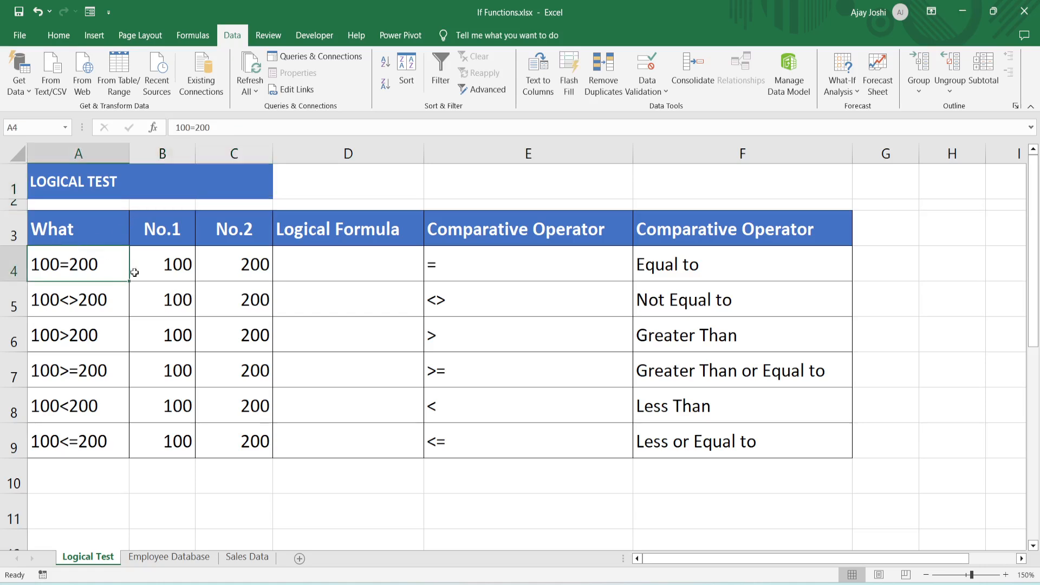
{"action": "left_click", "coordinate": [346, 275]}
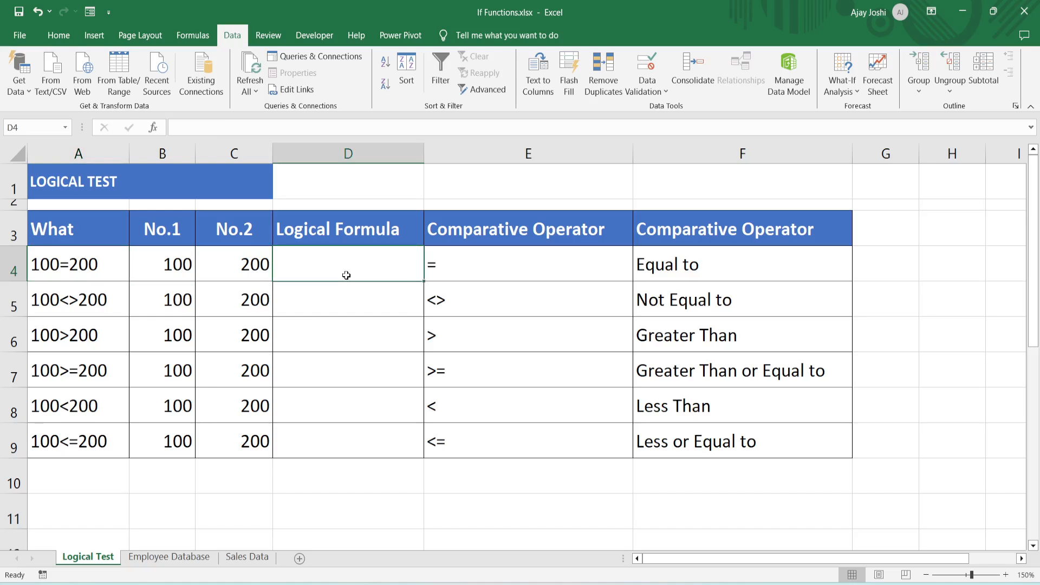
{"action": "type", "text": "="}
{"action": "key", "text": "Left"}
{"action": "key", "text": "Left"}
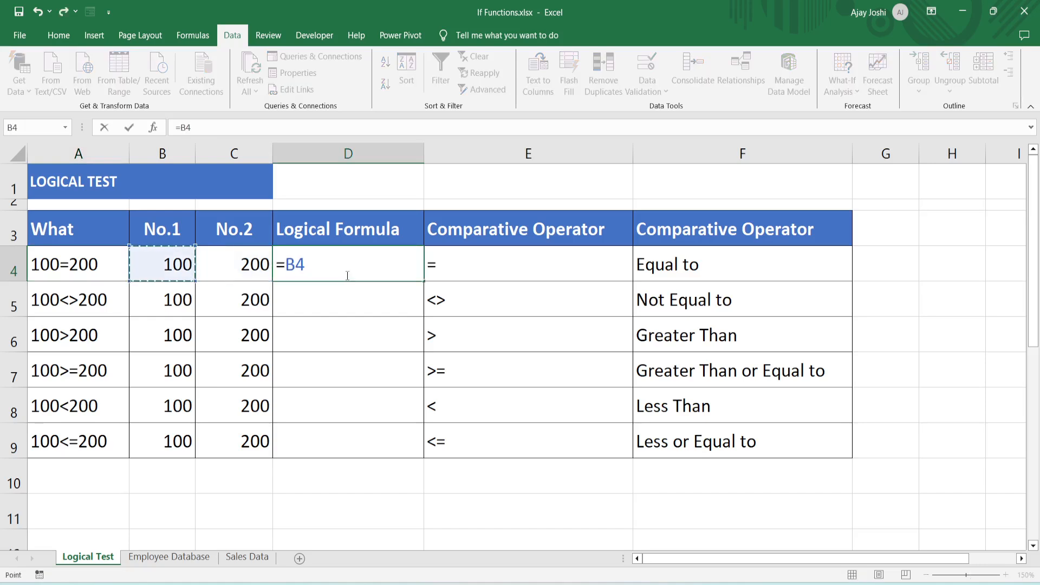
{"action": "type", "text": "="}
{"action": "key", "text": "Left"}
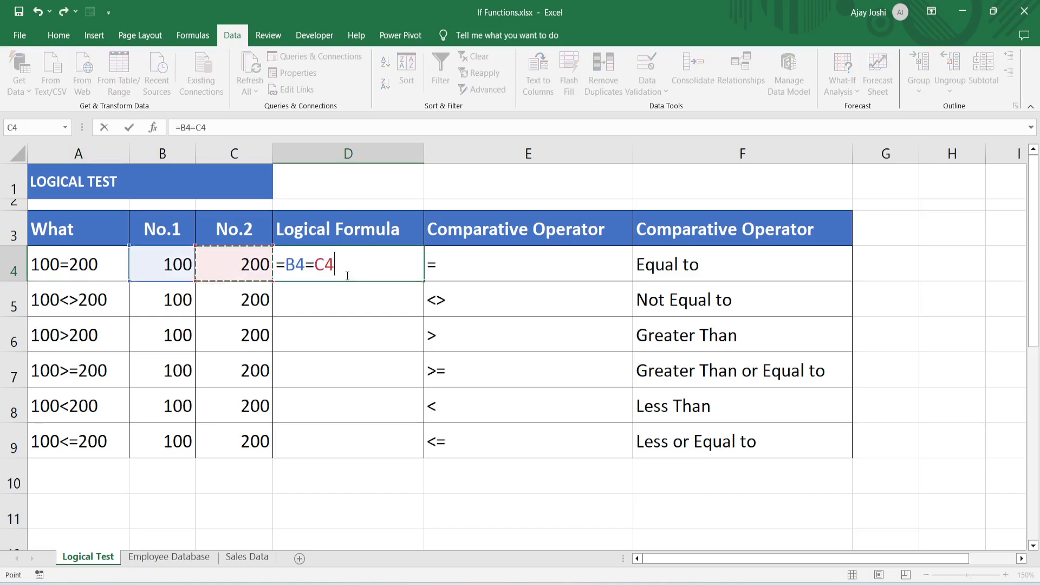
{"action": "key", "text": "ctrl+Return"}
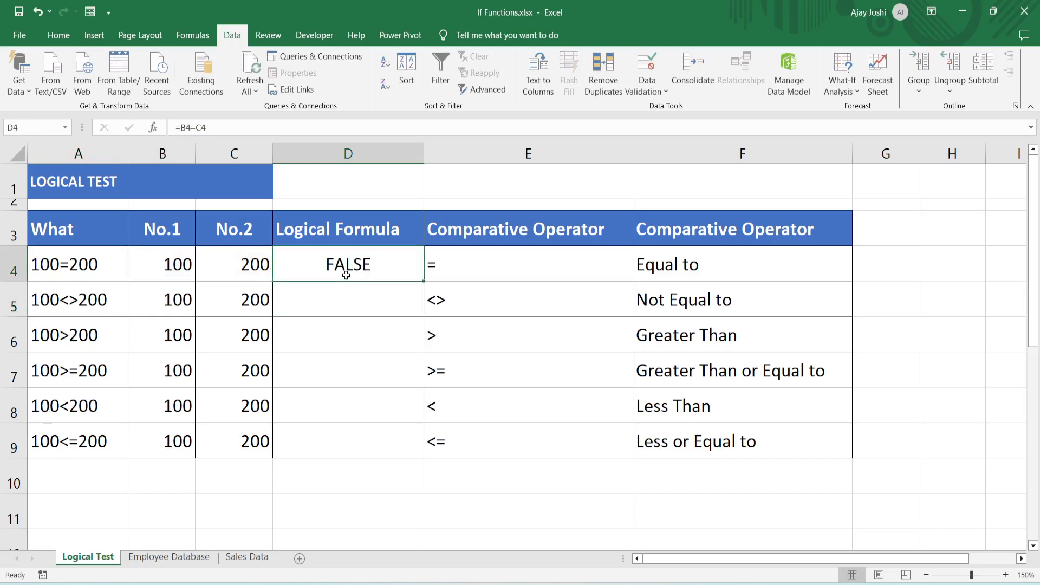
- Examine the comparative operators in column E, from equal to through less or equal to
{"action": "key", "text": "Right"}
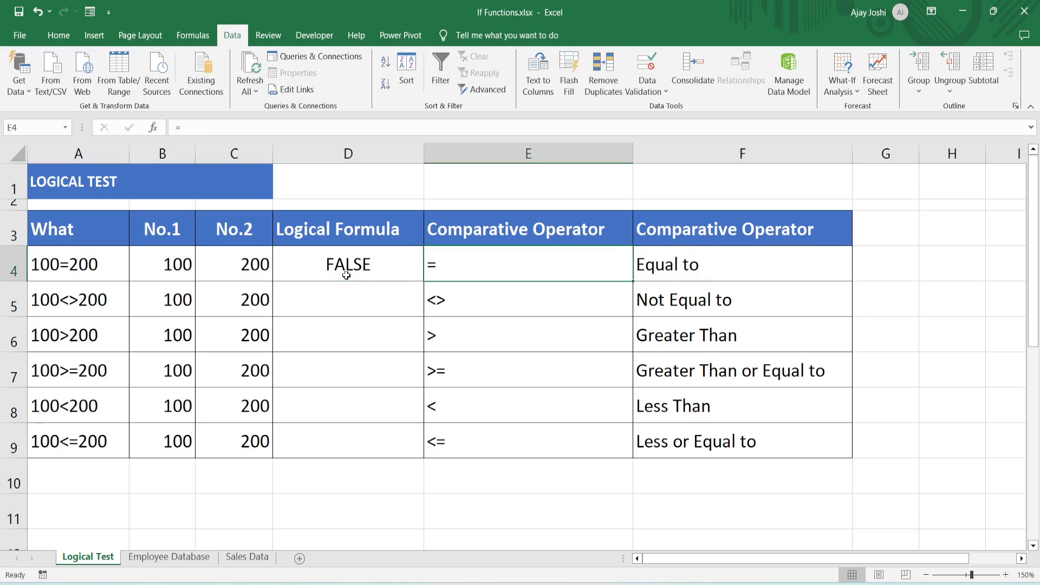
{"action": "key", "text": "Up"}
{"action": "key", "text": "Down"}
{"action": "key", "text": "Down"}
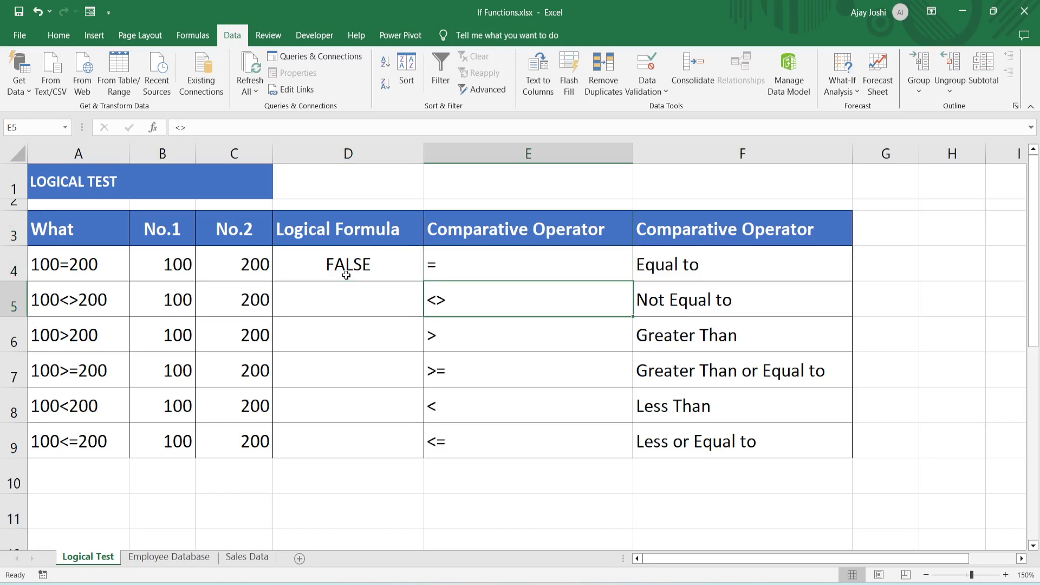
{"action": "key", "text": "Down"}
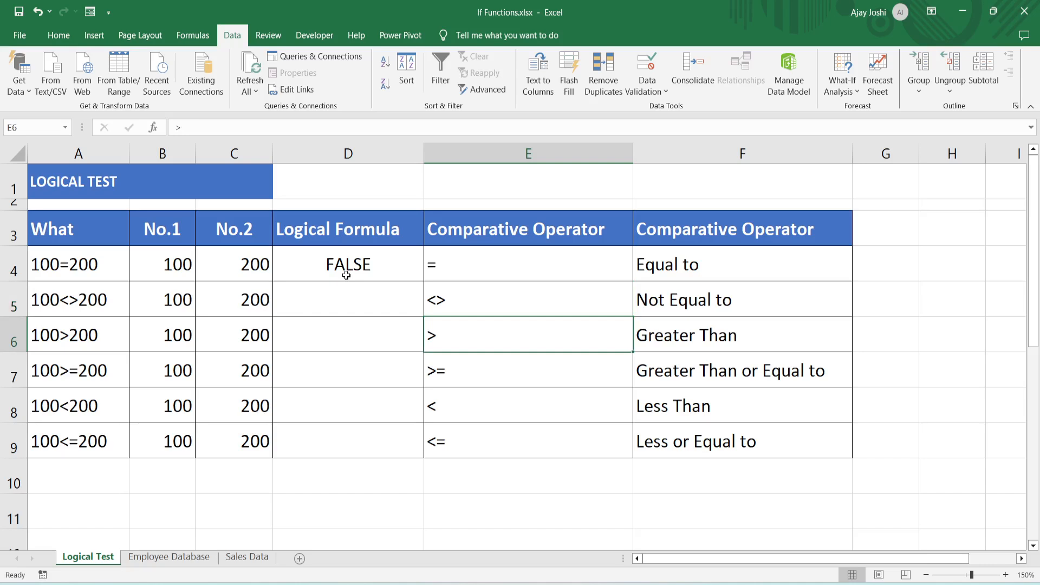
{"action": "key", "text": "Down"}
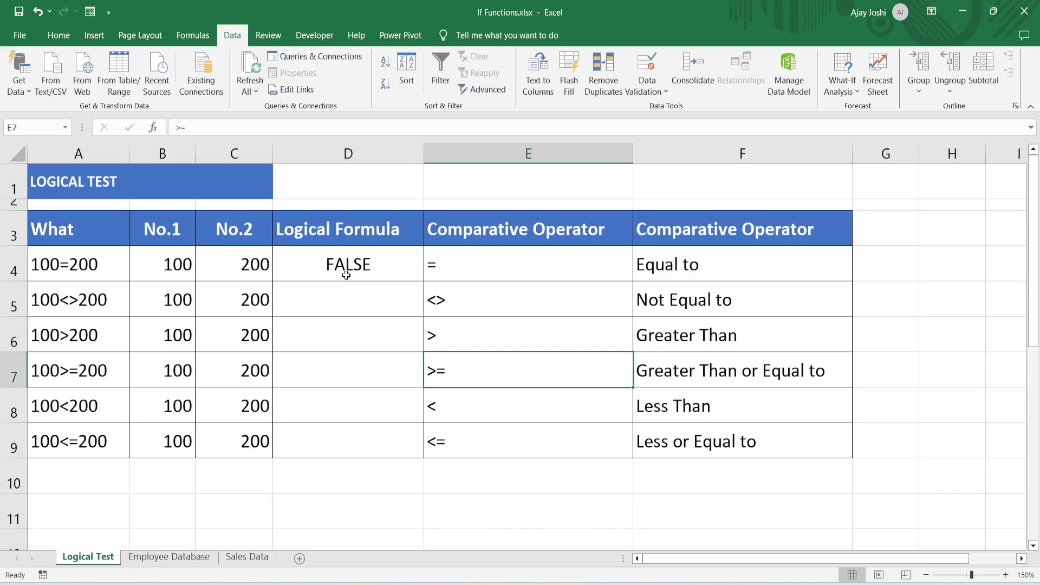
{"action": "key", "text": "Down"}
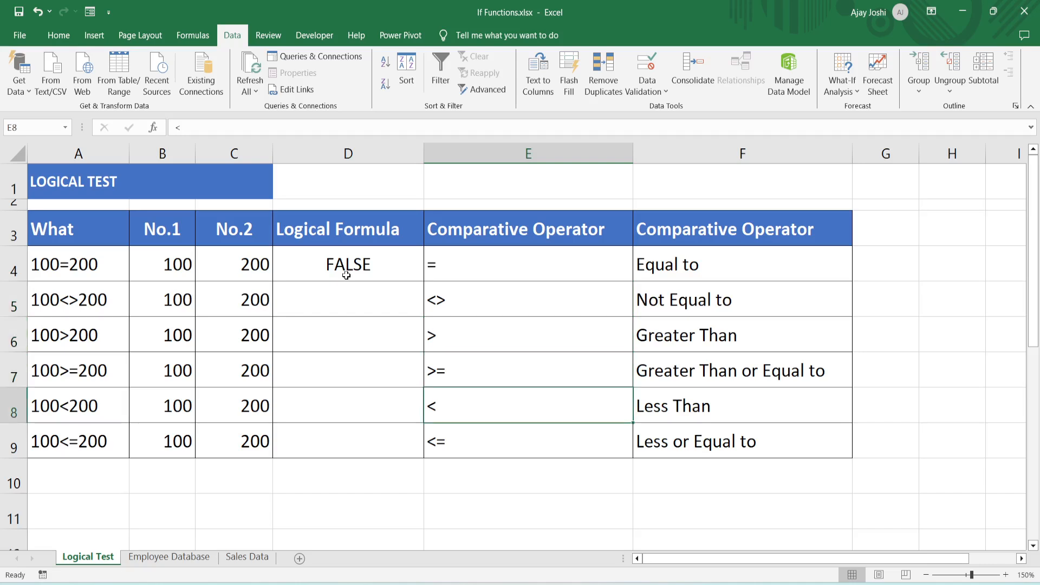
{"action": "key", "text": "Down"}
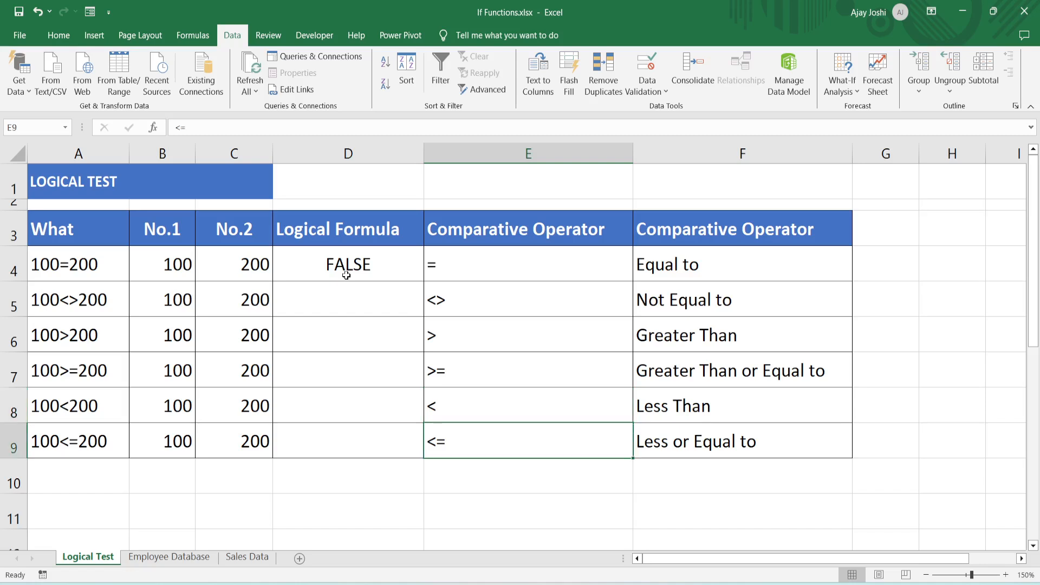
{"action": "key", "text": "Right"}
{"action": "key", "text": "Left"}
- Enter the not-equal test =B5<>C5 in cell D5
{"action": "key", "text": "Up"}
{"action": "key", "text": "Up"}
{"action": "key", "text": "Up"}
{"action": "key", "text": "Up"}
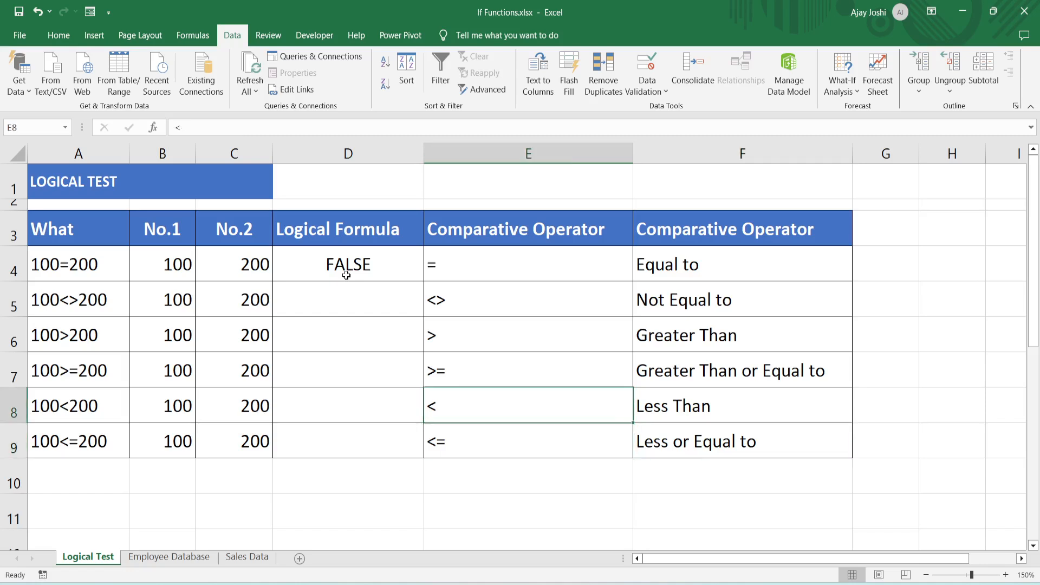
{"action": "key", "text": "Left"}
{"action": "type", "text": "="}
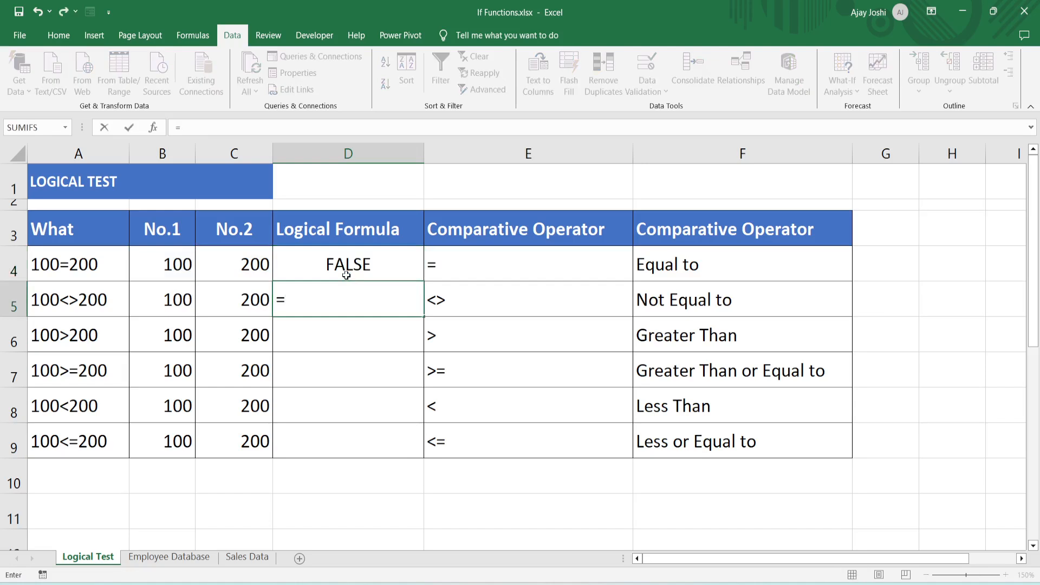
{"action": "key", "text": "Left"}
{"action": "key", "text": "Left"}
{"action": "type", "text": "<>"}
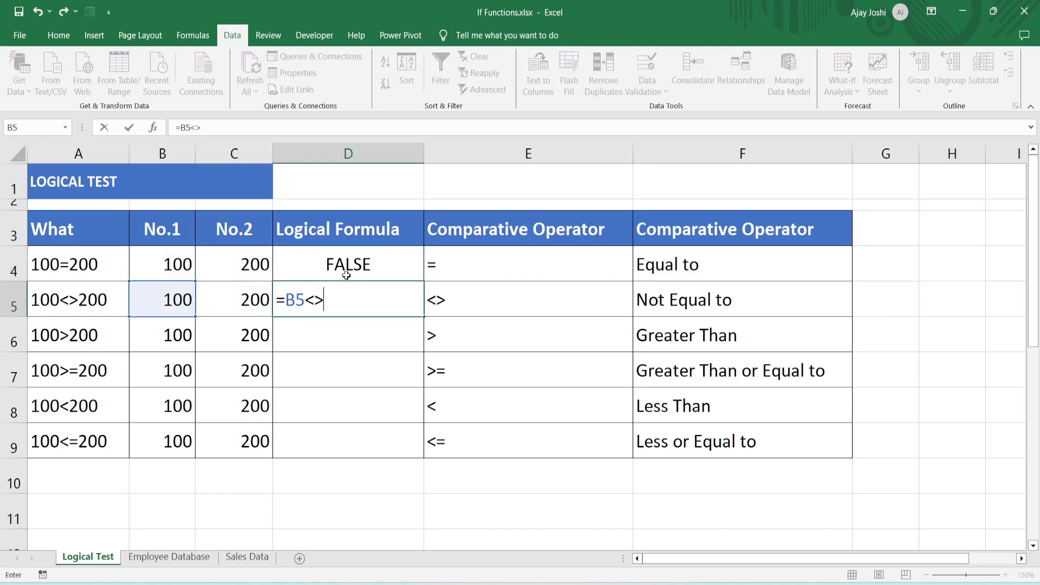
{"action": "left_click", "coordinate": [239, 306]}
{"action": "key", "text": "Return"}
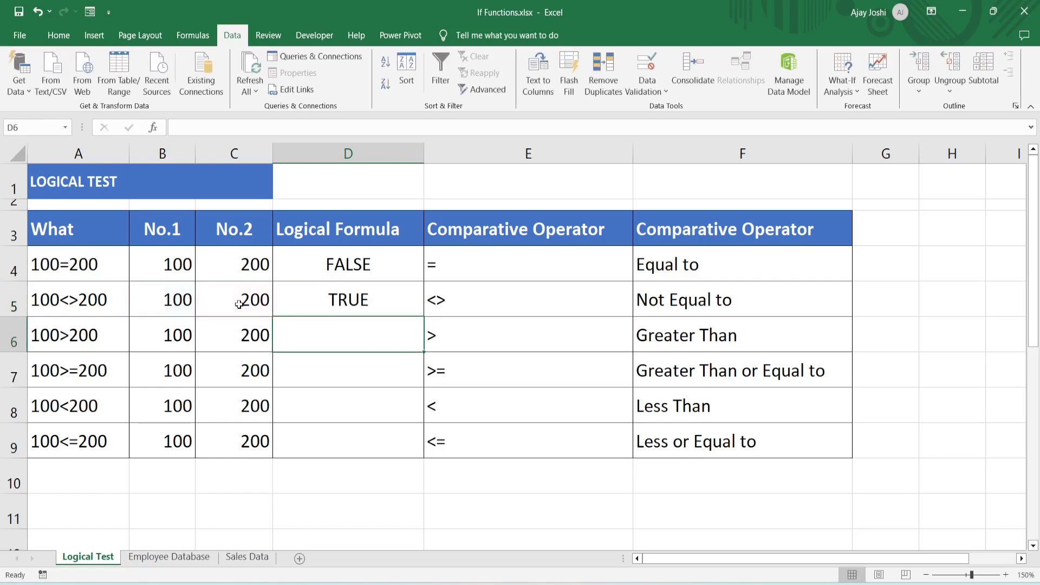
- Review the row 5 numbers, its formula result and the matching not-equal operator
{"action": "key", "text": "Up"}
{"action": "key", "text": "Left"}
{"action": "key", "text": "Left"}
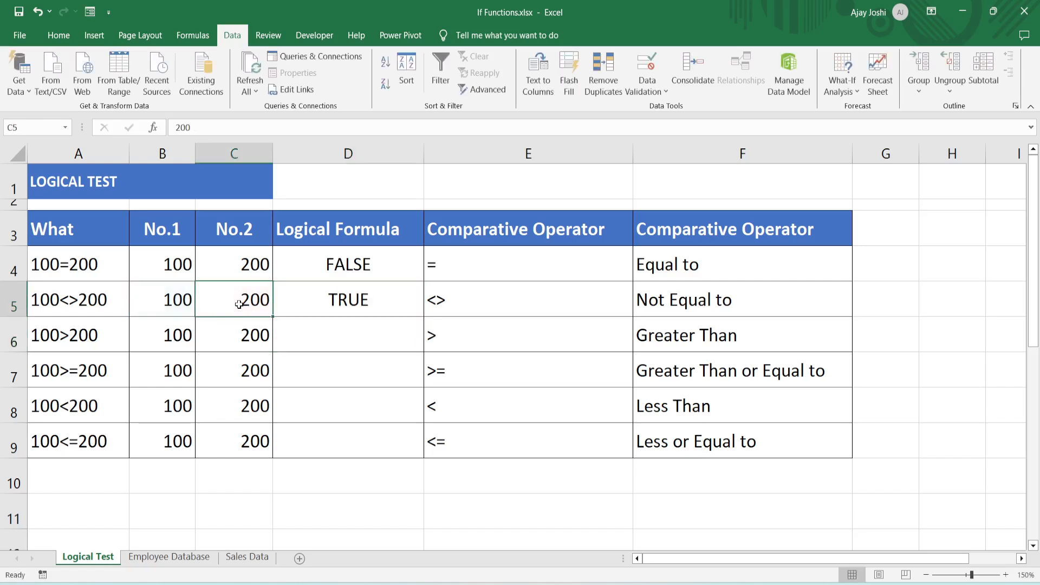
{"action": "key", "text": "Right"}
{"action": "key", "text": "Right"}
{"action": "key", "text": "Right"}
{"action": "key", "text": "Right"}
{"action": "key", "text": "Left"}
{"action": "key", "text": "Left"}
- Enter the greater-than test =B6>C6 in cell D6
{"action": "key", "text": "Down"}
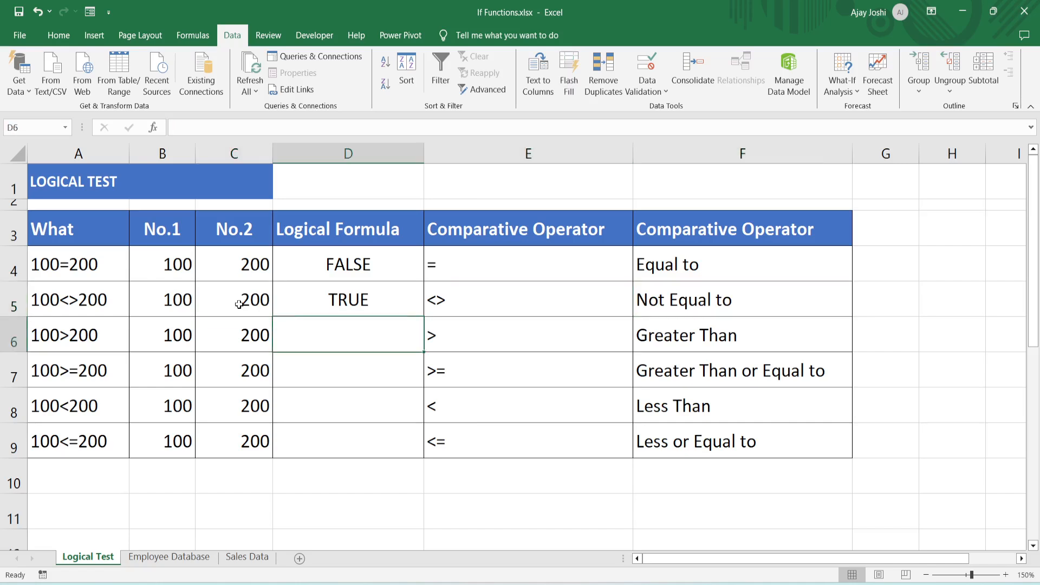
{"action": "type", "text": "="}
{"action": "key", "text": "Left"}
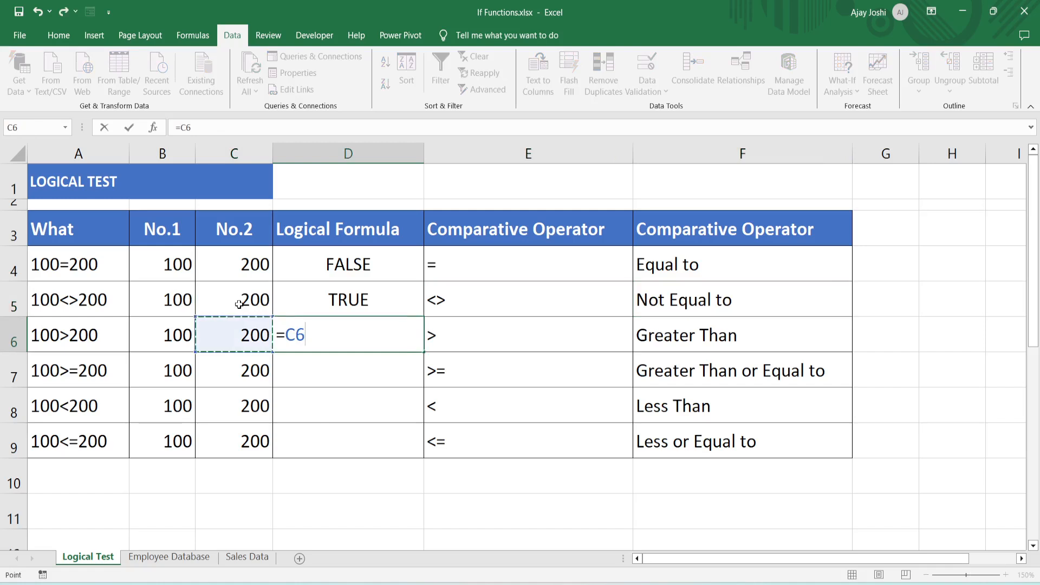
{"action": "key", "text": "Left"}
{"action": "type", "text": ">"}
{"action": "key", "text": "Left"}
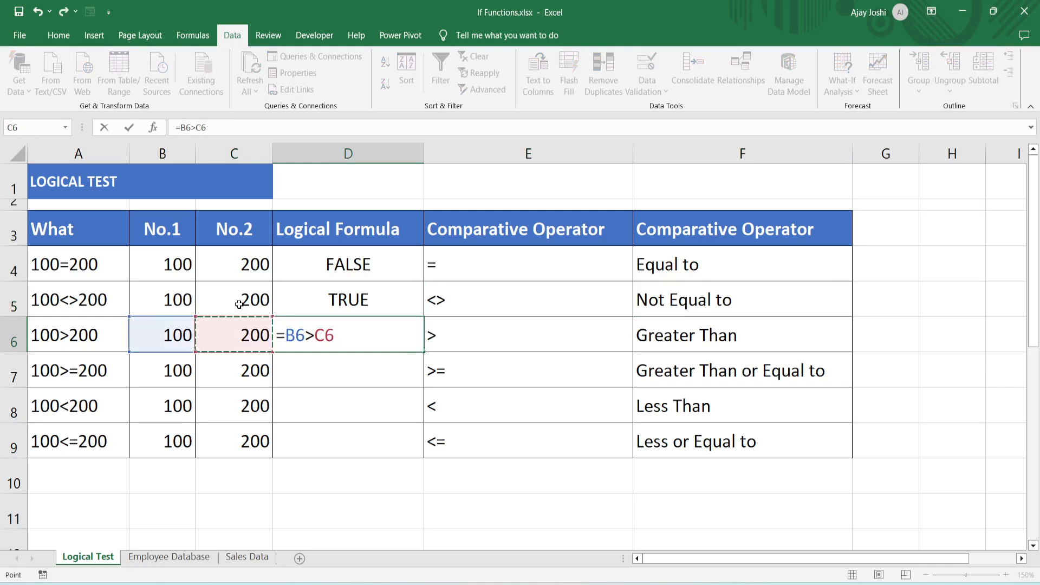
{"action": "key", "text": "Return"}
{"action": "key", "text": "Up"}
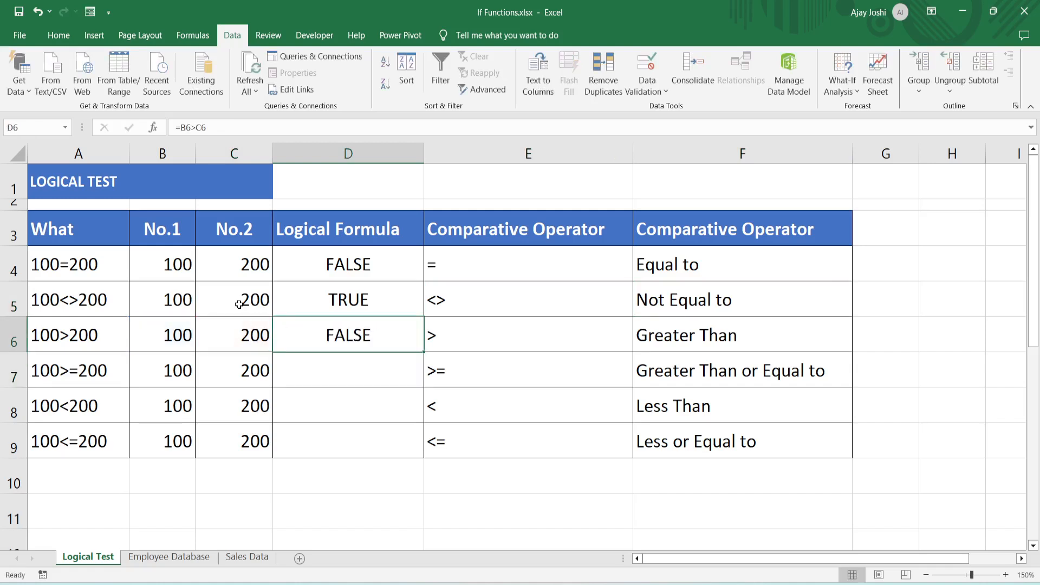
{"action": "key", "text": "Left"}
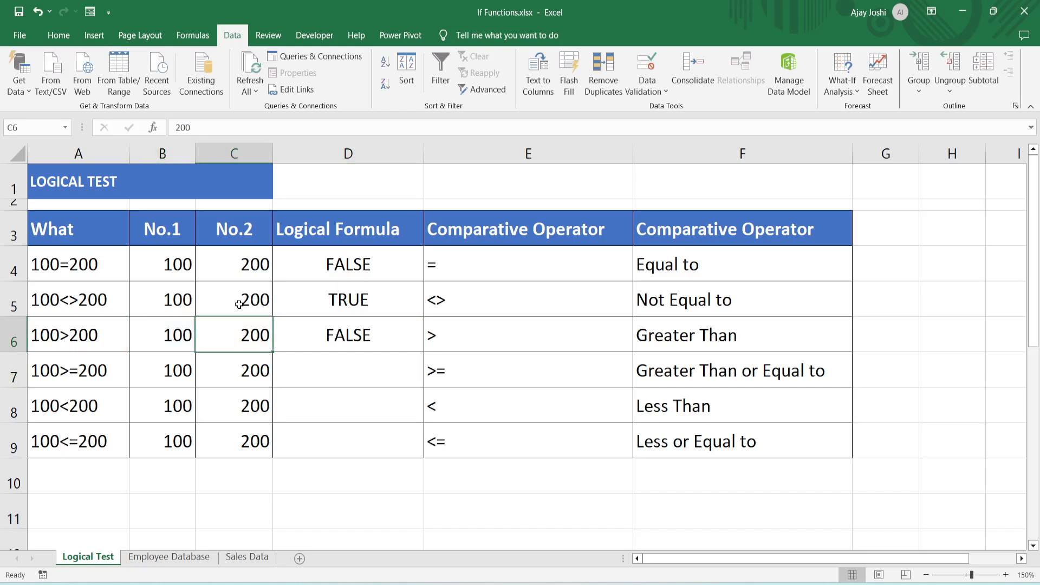
- Enter the greater-than-or-equal test =B7>=C7 in cell D7
{"action": "key", "text": "Down"}
{"action": "key", "text": "Right"}
{"action": "type", "text": "="}
{"action": "key", "text": "Left"}
{"action": "key", "text": "Left"}
{"action": "type", "text": ">="}
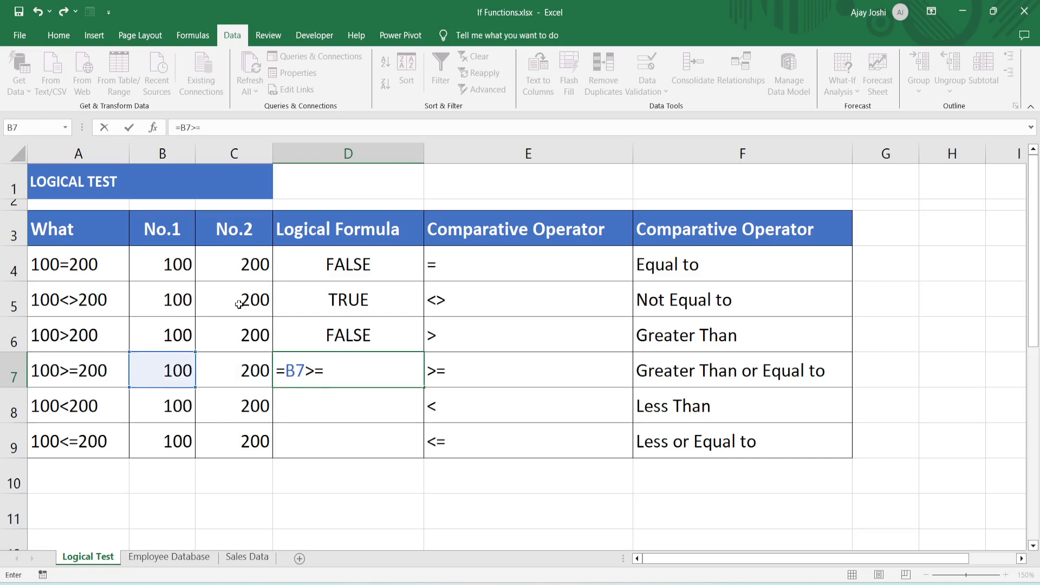
{"action": "key", "text": "Left"}
{"action": "key", "text": "Return"}
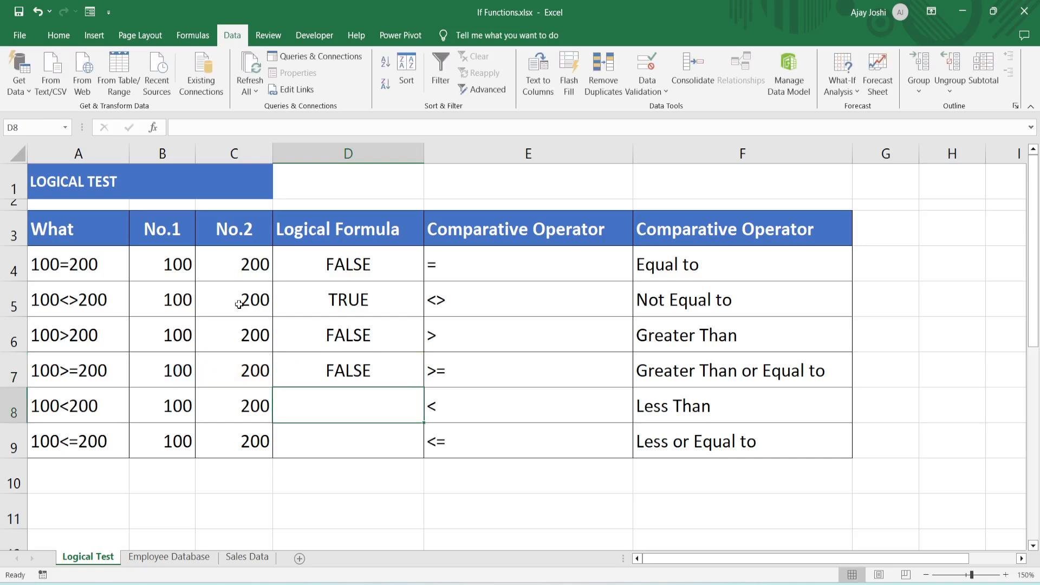
- Enter the less-than test =B8<C8 in cell D8
{"action": "type", "text": "="}
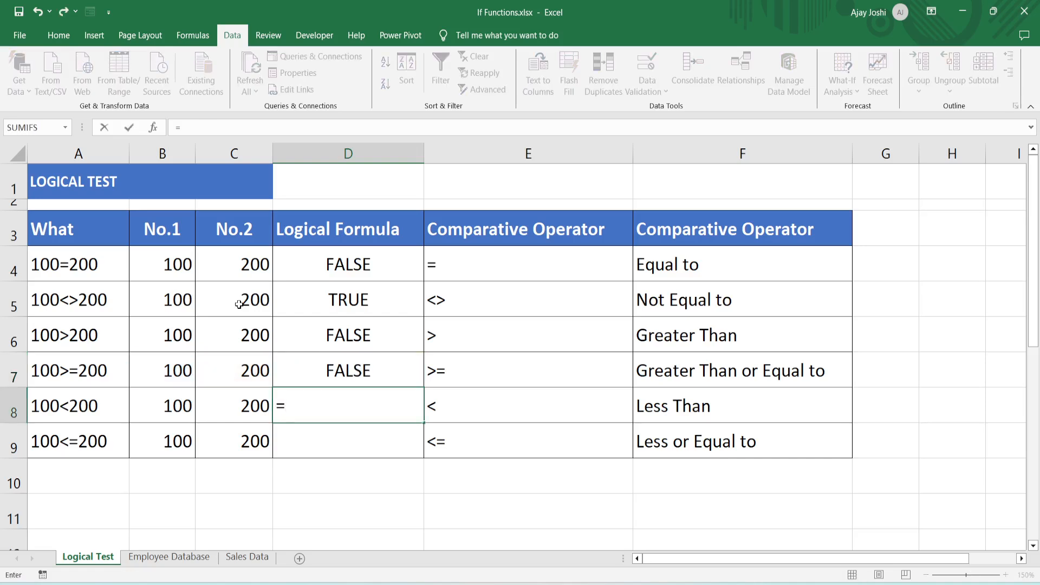
{"action": "key", "text": "Left"}
{"action": "key", "text": "Left"}
{"action": "type", "text": "<"}
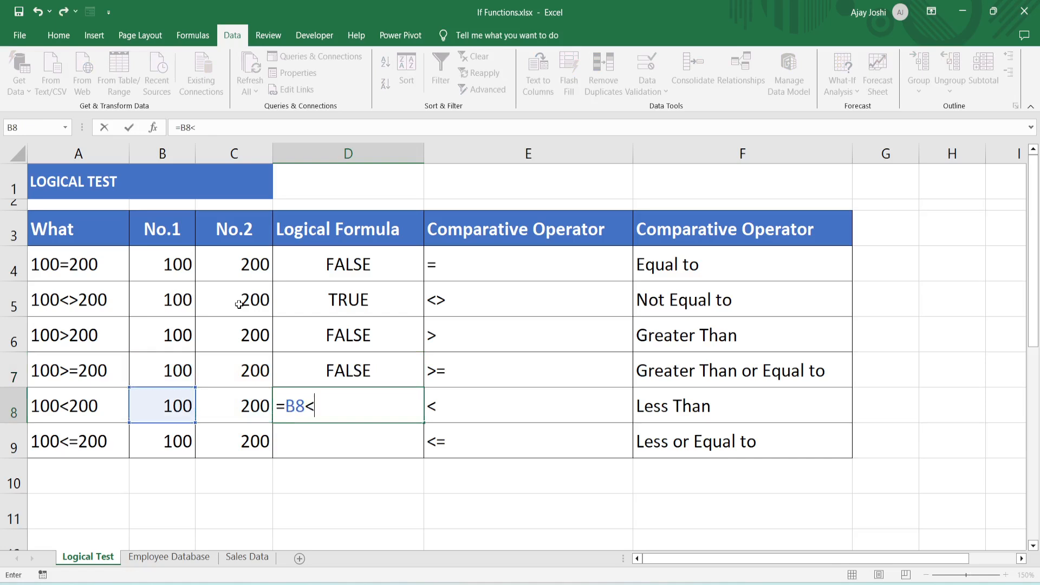
{"action": "key", "text": "Left"}
{"action": "key", "text": "Return"}
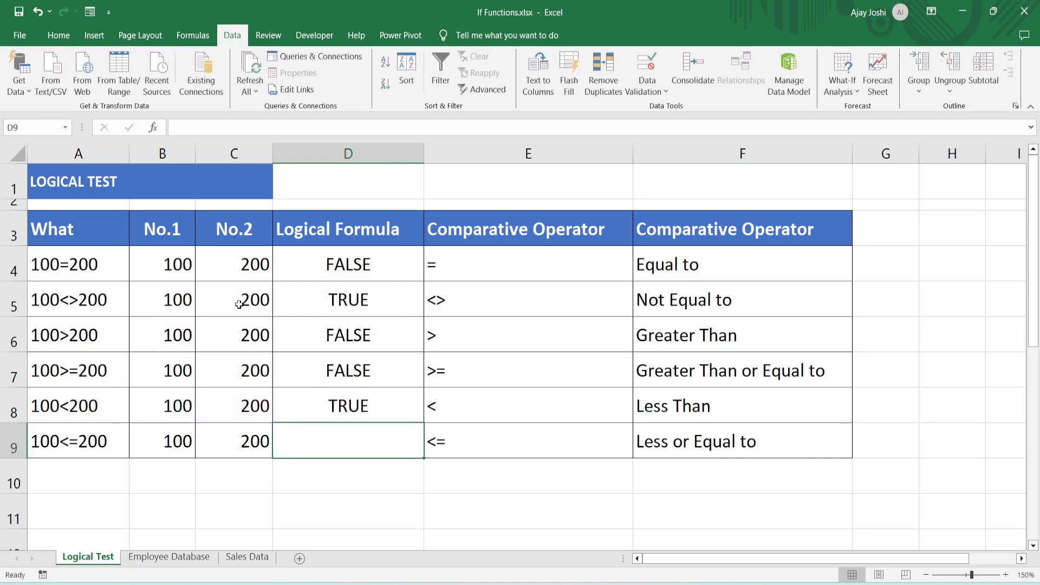
{"action": "key", "text": "Up"}
{"action": "key", "text": "Left"}
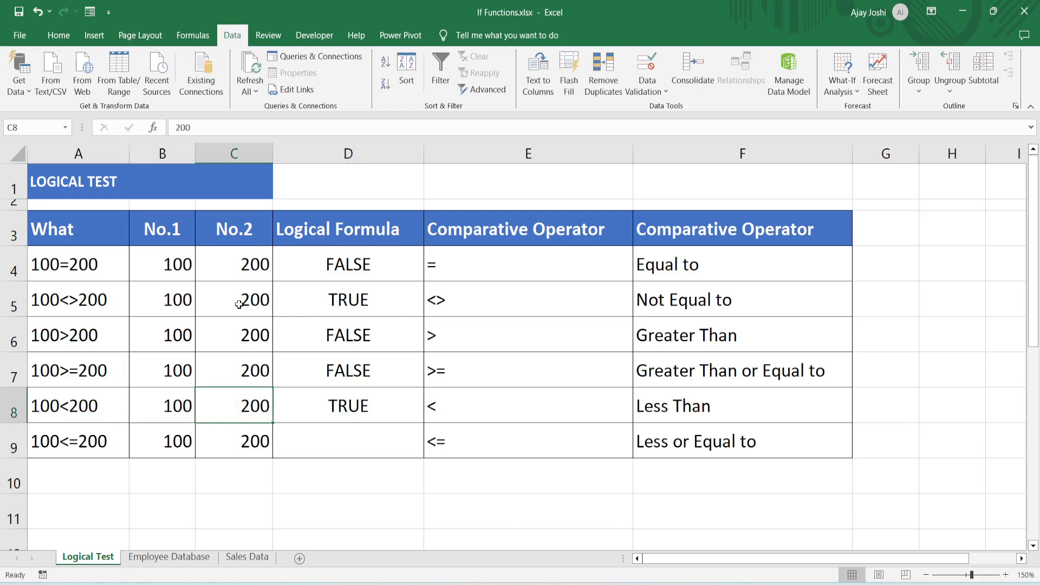
- Enter the less-than-or-equal test =B9<=C9 in cell D9
{"action": "key", "text": "Down"}
{"action": "key", "text": "Right"}
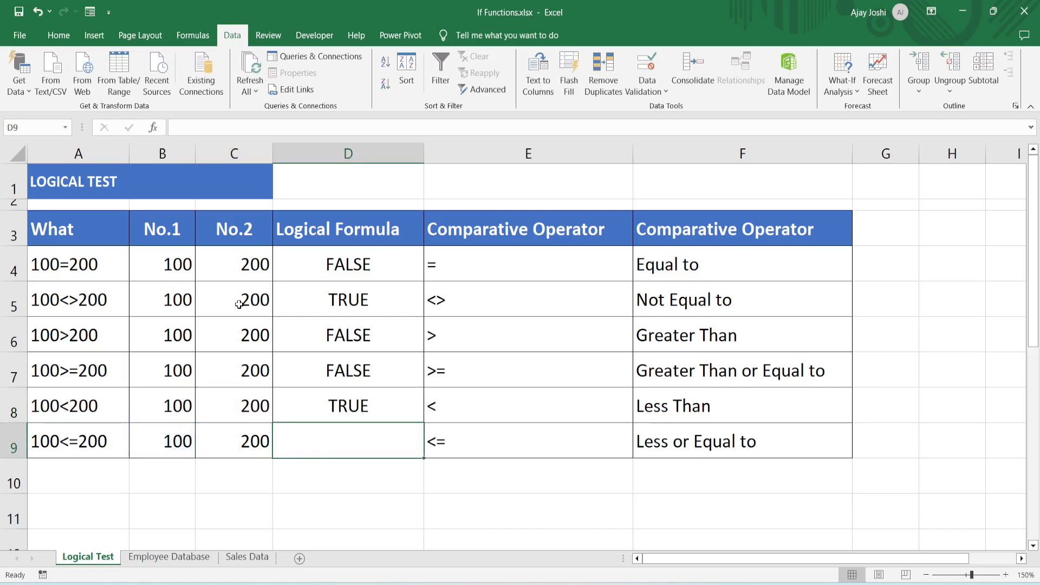
{"action": "type", "text": "="}
{"action": "key", "text": "Left"}
{"action": "key", "text": "Left"}
{"action": "type", "text": "<="}
{"action": "key", "text": "Left"}
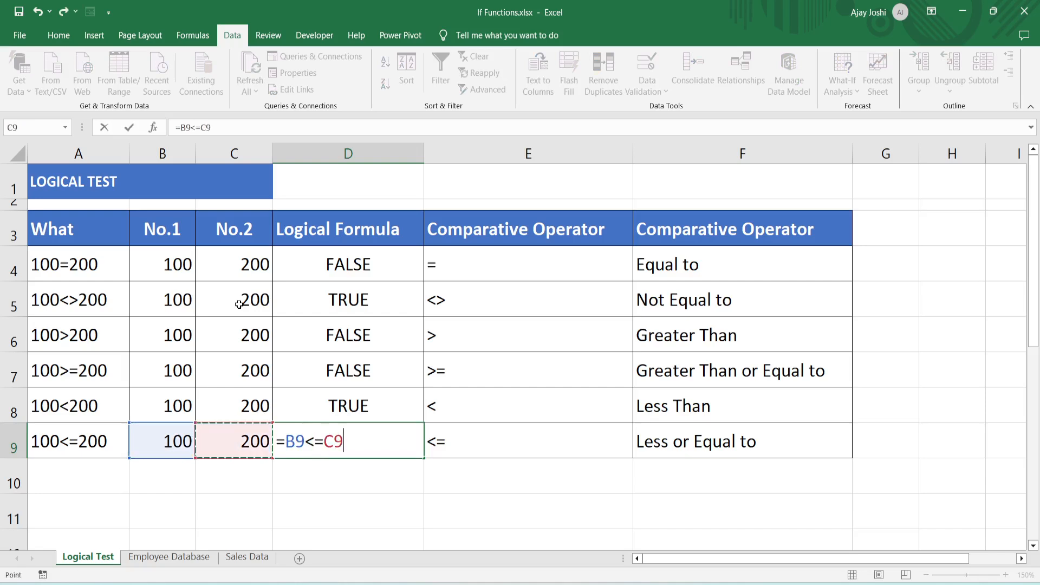
{"action": "key", "text": "ctrl+Return"}
- Review the logical formulas and their results in cells D4 through D9
{"action": "key", "text": "Up"}
{"action": "key", "text": "Up"}
{"action": "key", "text": "Up"}
{"action": "key", "text": "Up"}
{"action": "key", "text": "Up"}
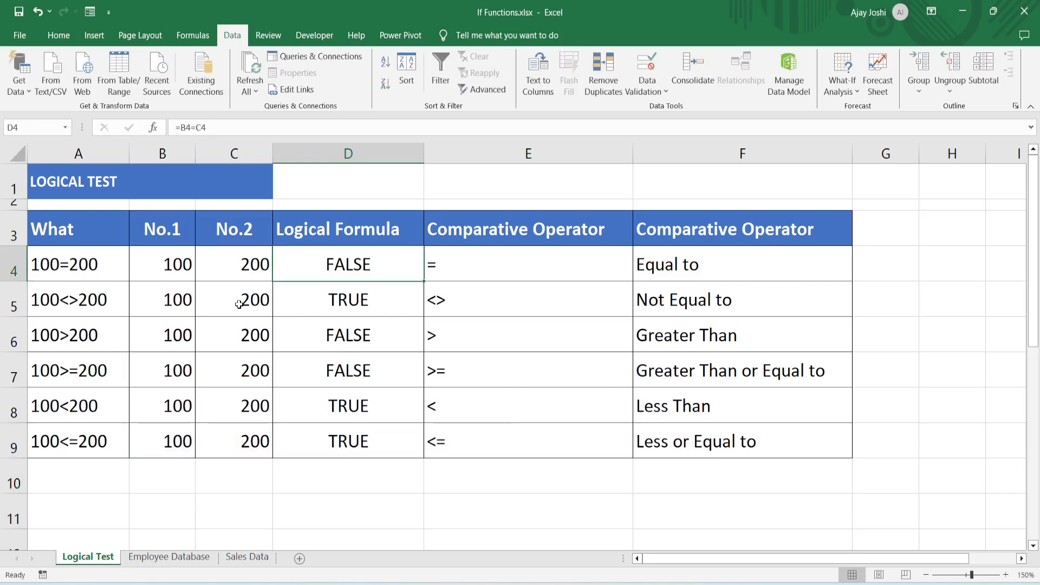
{"action": "key", "text": "Right"}
{"action": "key", "text": "Left"}
{"action": "key", "text": "ctrl+Down"}
{"action": "key", "text": "Up"}
{"action": "key", "text": "Up"}
{"action": "key", "text": "Up"}
{"action": "key", "text": "Up"}
{"action": "key", "text": "Up"}
{"action": "key", "text": "Up"}
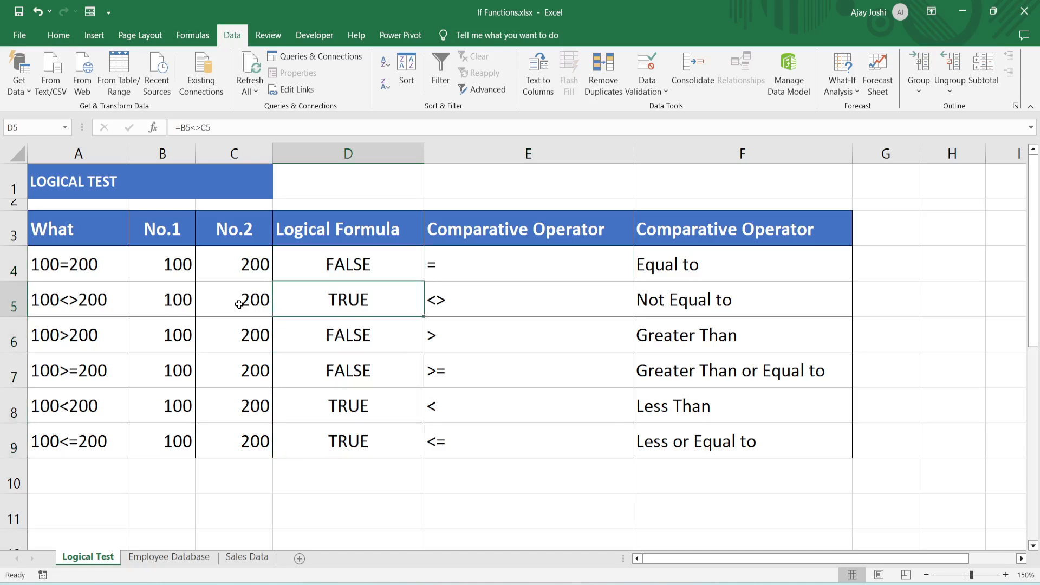
{"action": "key", "text": "Down"}
{"action": "key", "text": "ctrl+Down"}
{"action": "key", "text": "Down"}
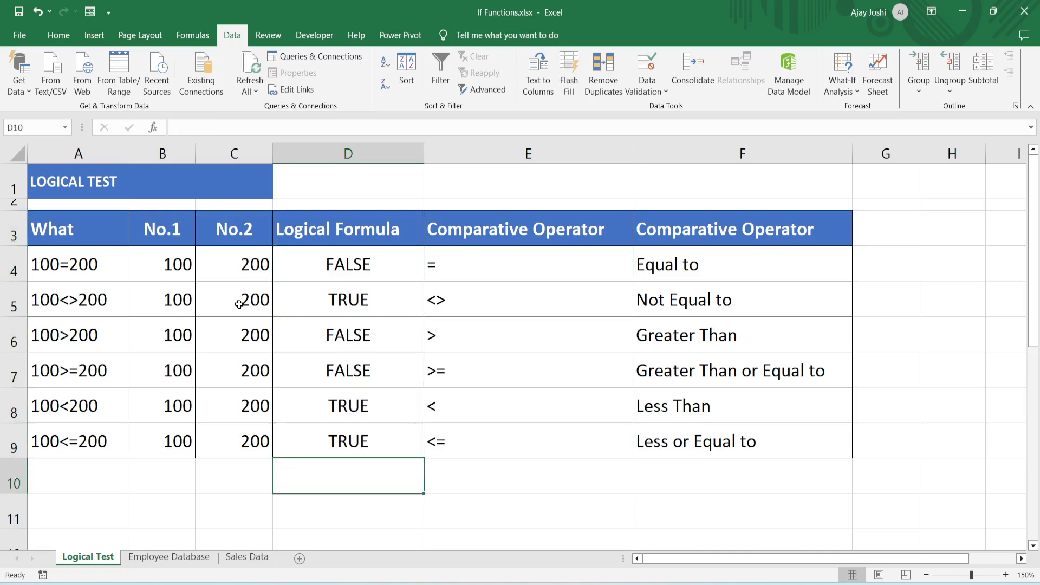
- Enter the sample values 50 in cell C11 and 65 in cell E11 below the table
{"action": "key", "text": "Down"}
{"action": "key", "text": "Left"}
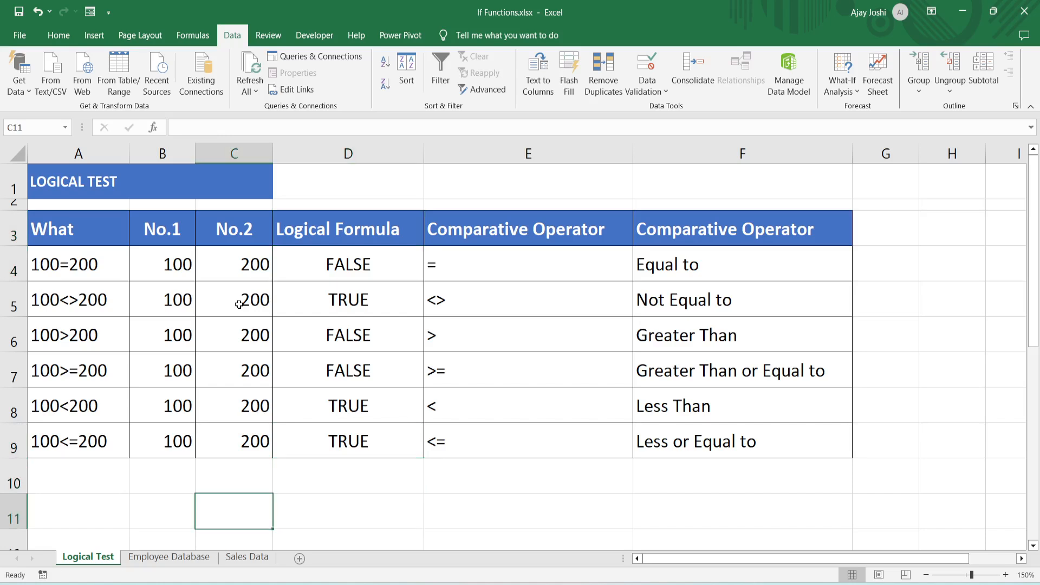
{"action": "type", "text": "50"}
{"action": "key", "text": "Right"}
{"action": "key", "text": "Right"}
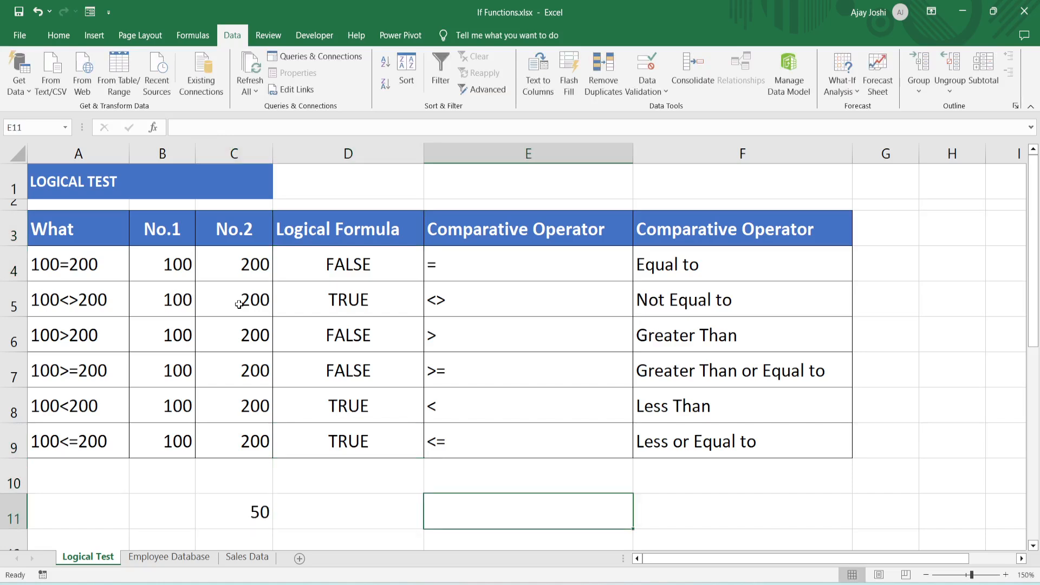
{"action": "type", "text": "65"}
{"action": "key", "text": "Return"}
{"action": "key", "text": "Up"}
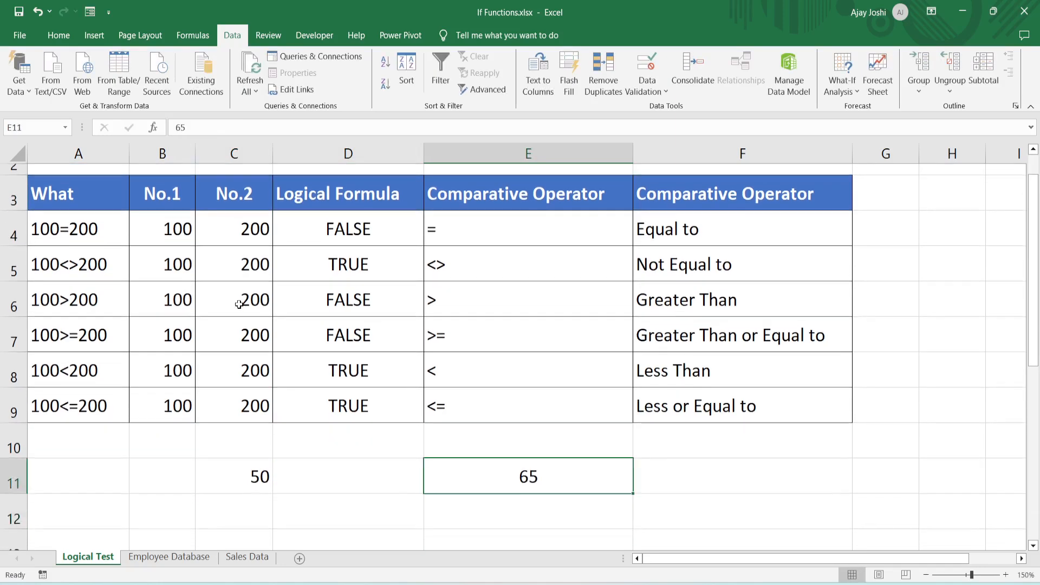
- Begin an IF formula in cell D11 that tests C11>E11 and returns ">" when true
{"action": "key", "text": "Left"}
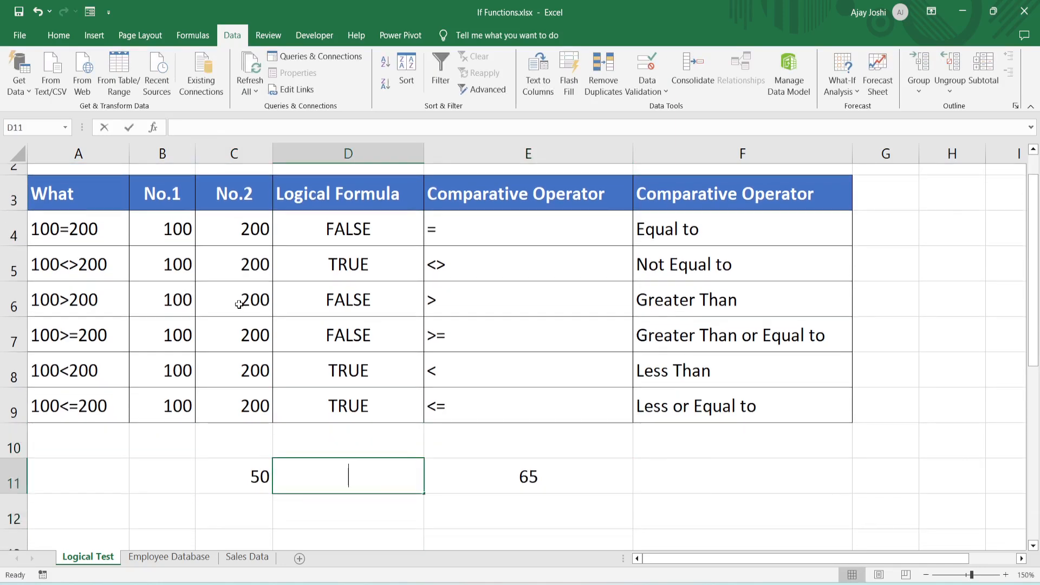
{"action": "type", "text": "=IF("}
{"action": "key", "text": "Left"}
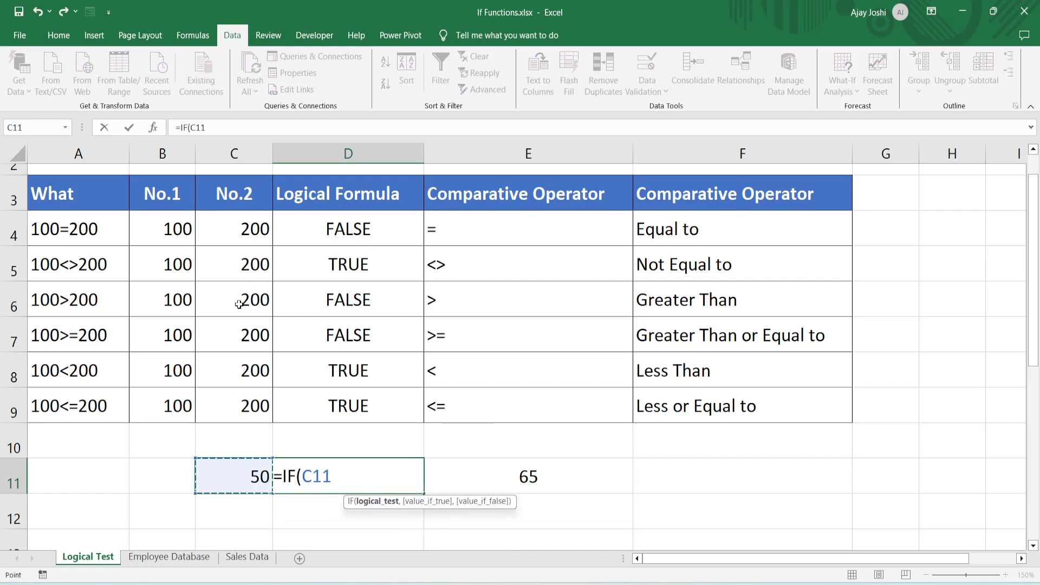
{"action": "type", "text": ">"}
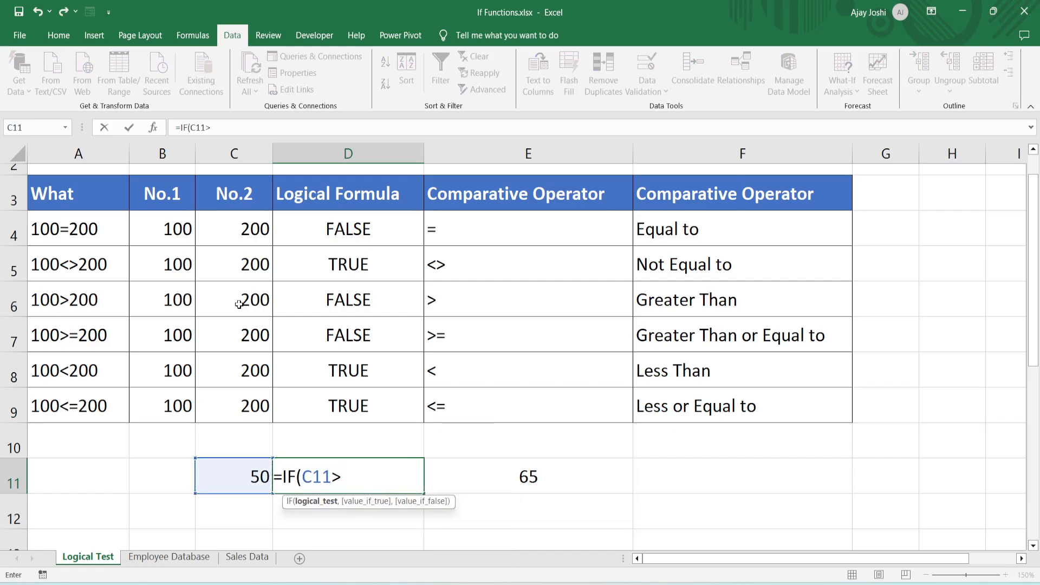
{"action": "key", "text": "Right"}
{"action": "type", "text": ","}
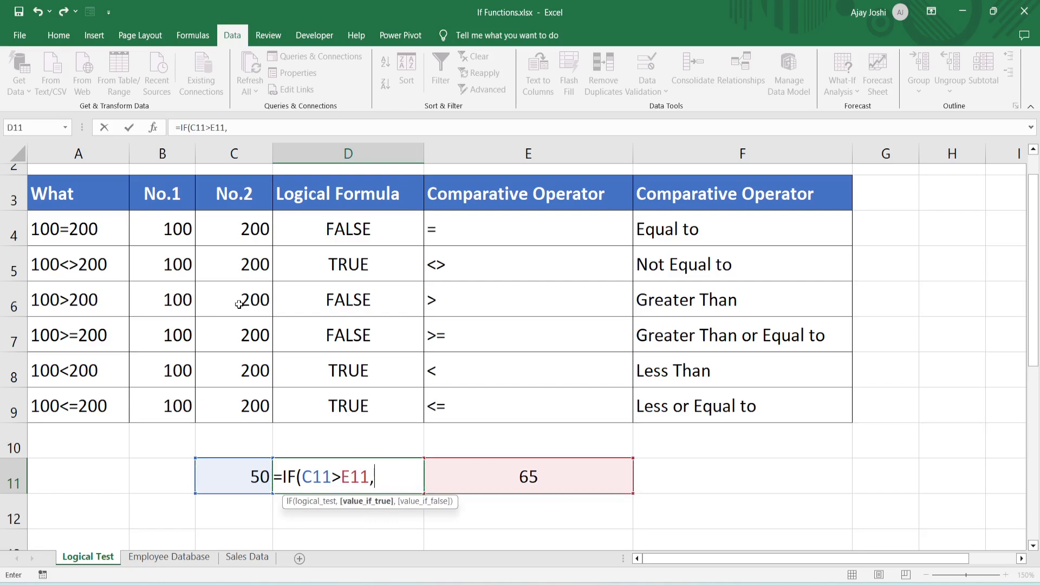
{"action": "type", "text": "\">\""}
- Complete the D11 formula with the nested IF(C11<E11,"<","=") as its value if false
{"action": "type", "text": ","}
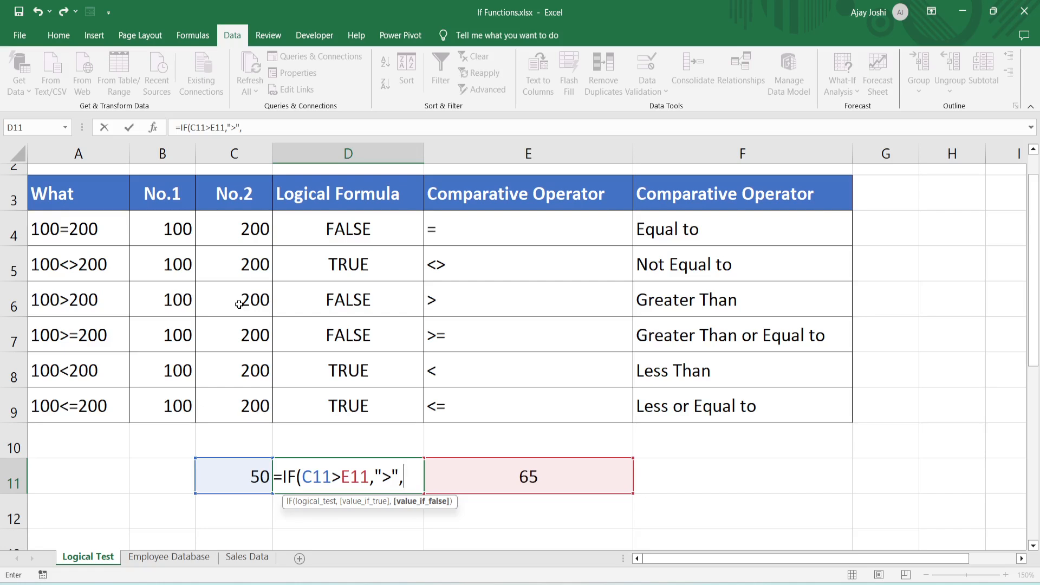
{"action": "type", "text": "IF("}
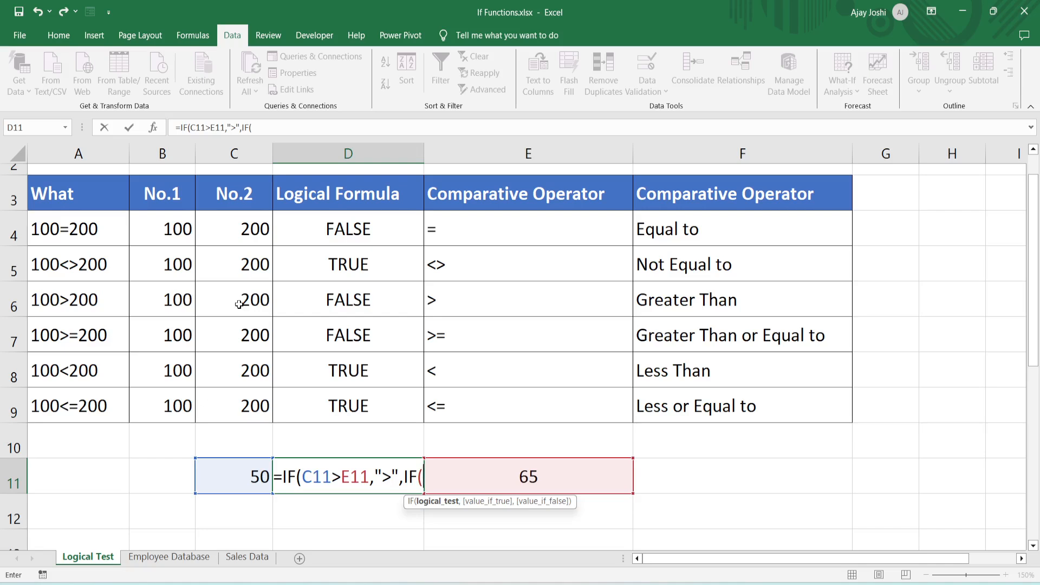
{"action": "key", "text": "Left"}
{"action": "key", "text": "Left"}
{"action": "key", "text": "Right"}
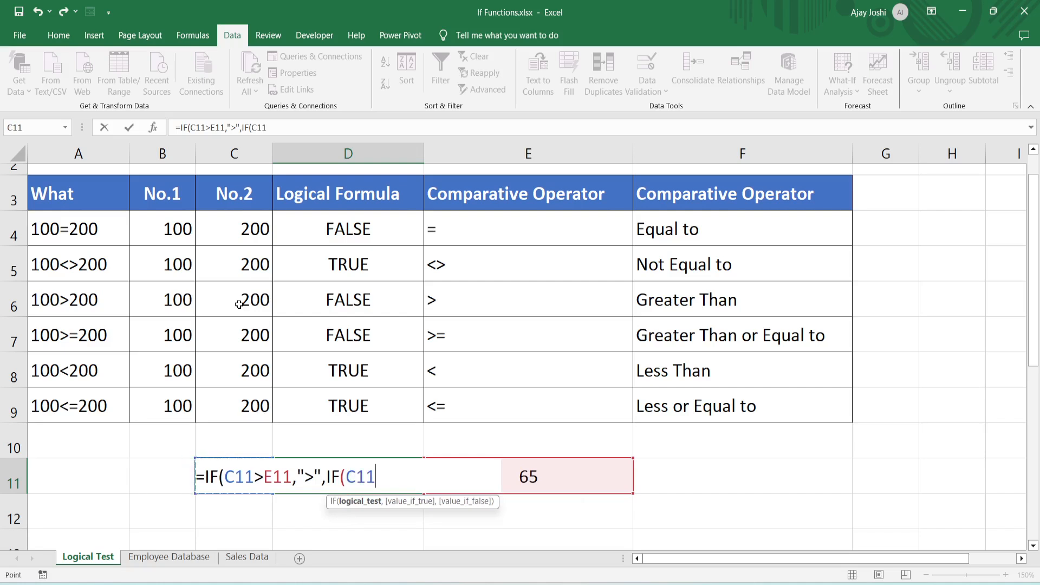
{"action": "type", "text": "<"}
{"action": "key", "text": "Right"}
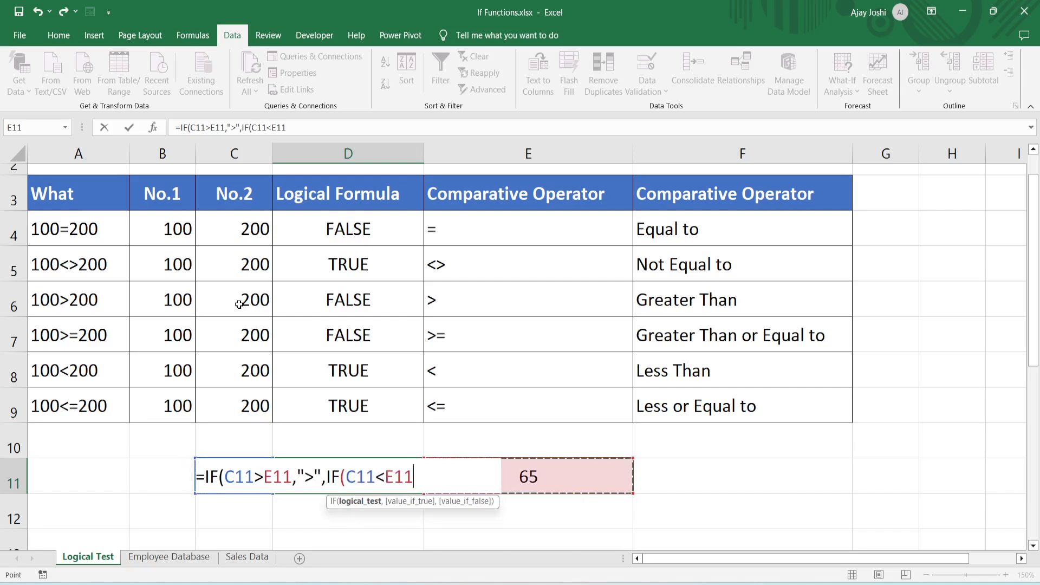
{"action": "type", "text": ",\"<"}
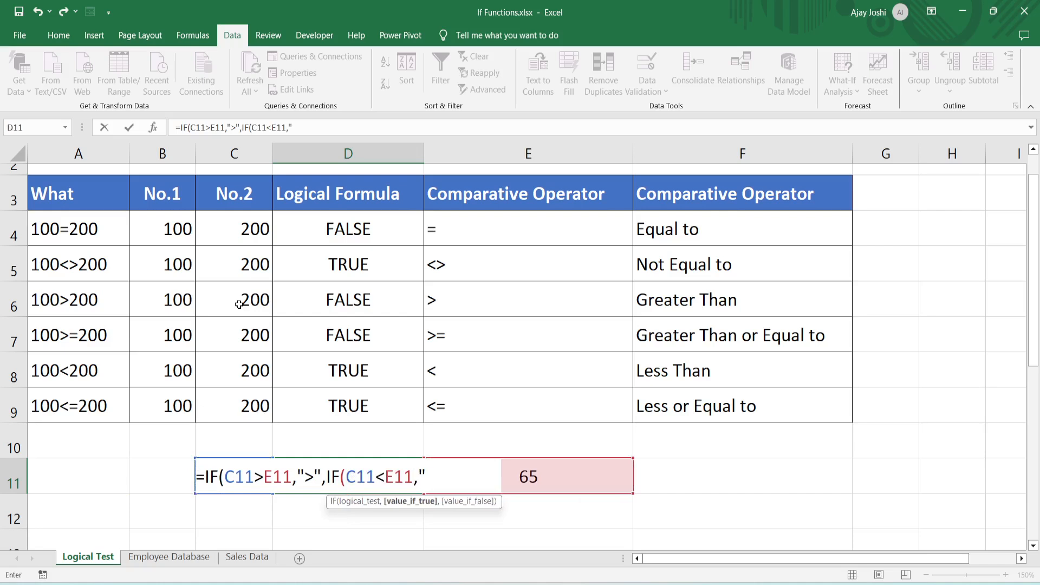
{"action": "type", "text": "\","}
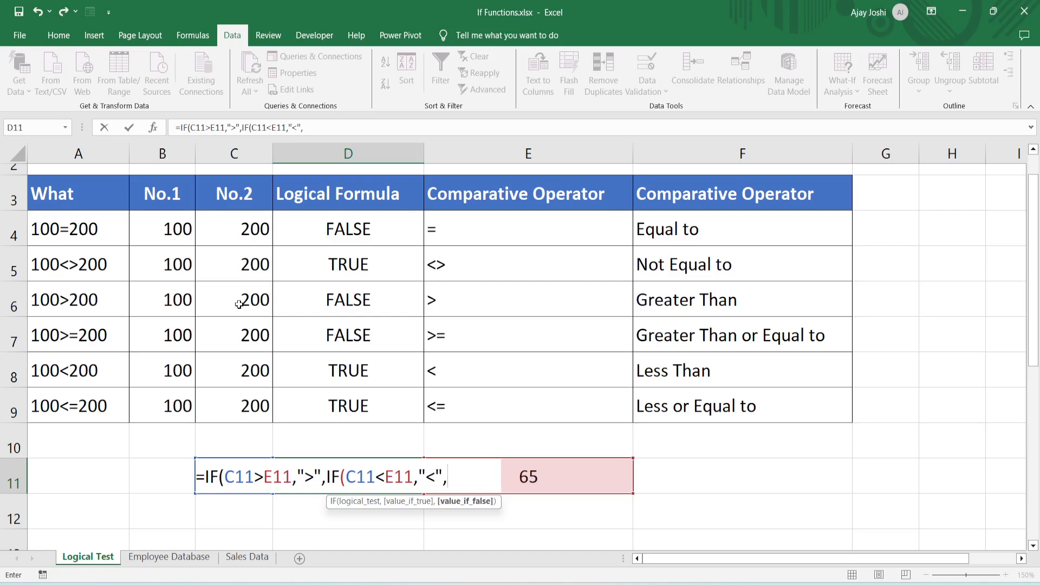
{"action": "type", "text": "\"=\")"}
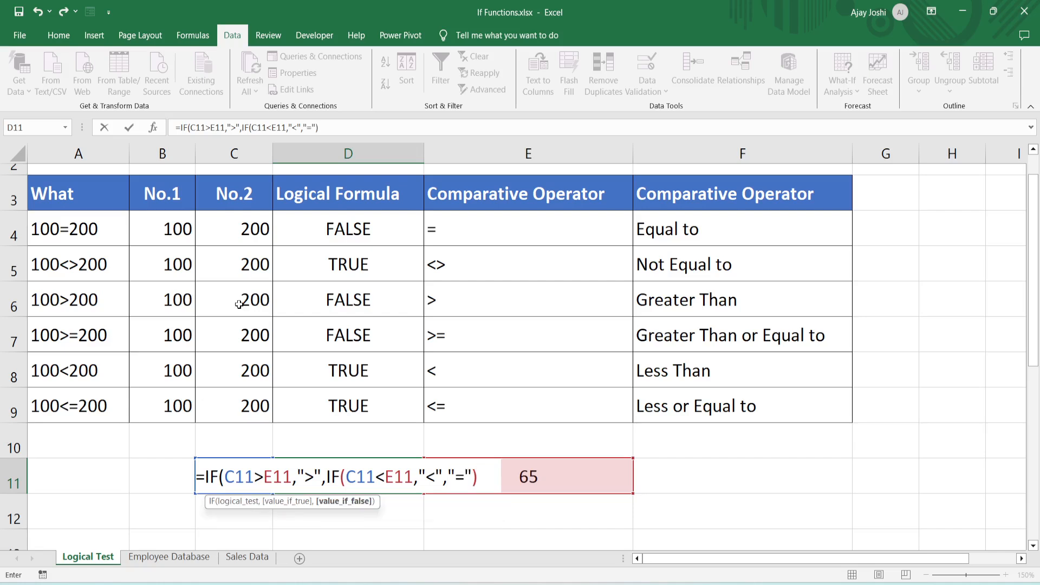
{"action": "type", "text": ")"}
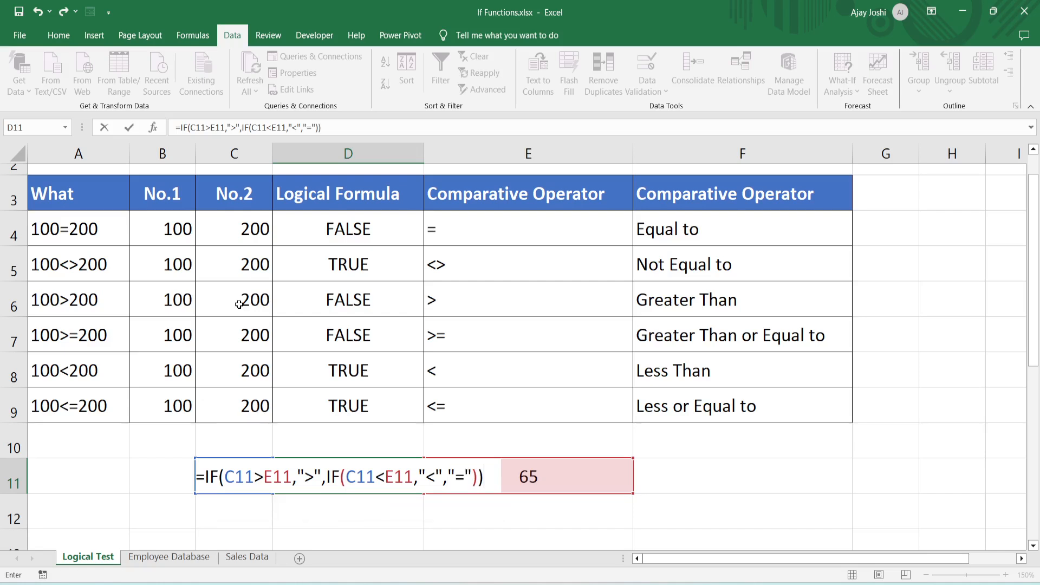
{"action": "key", "text": "Return"}
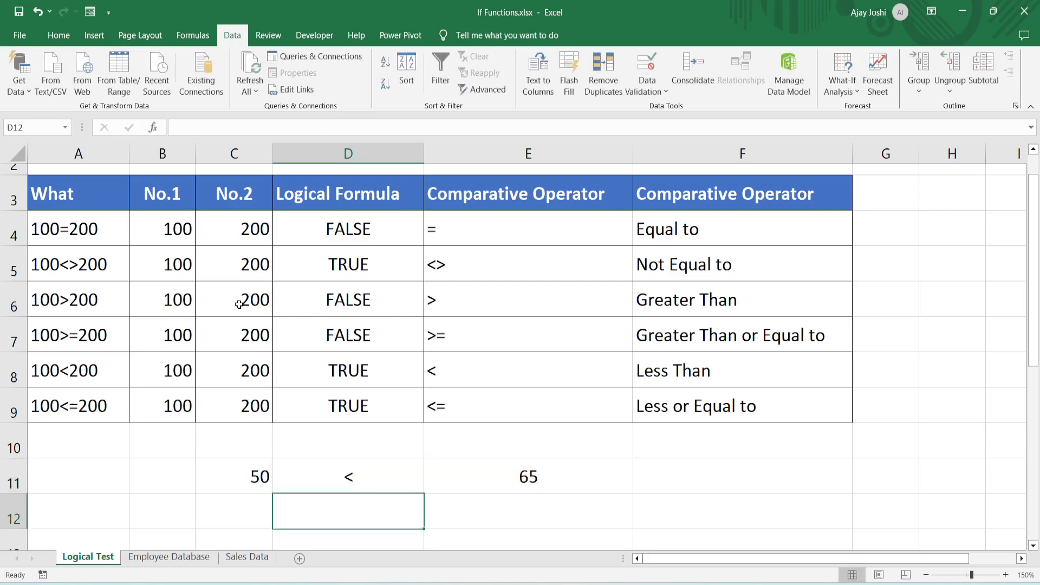
- Set the first comparison value in cell C11 to 100 to test the nested IF
{"action": "key", "text": "Up"}
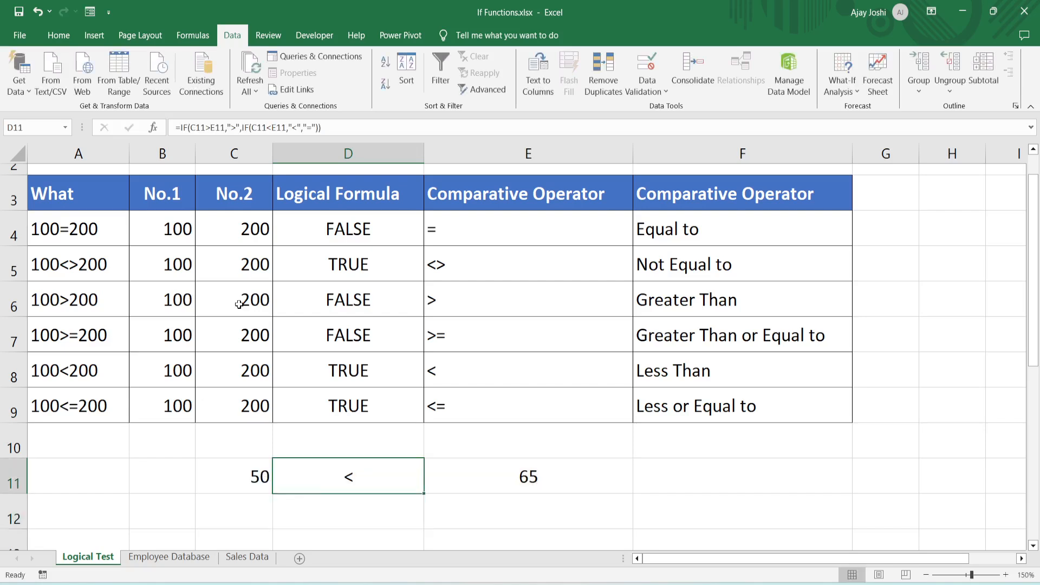
{"action": "key", "text": "Left"}
{"action": "key", "text": "Right"}
{"action": "key", "text": "Right"}
{"action": "key", "text": "Left"}
{"action": "key", "text": "Right"}
{"action": "key", "text": "Left"}
{"action": "key", "text": "Left"}
{"action": "type", "text": "100"}
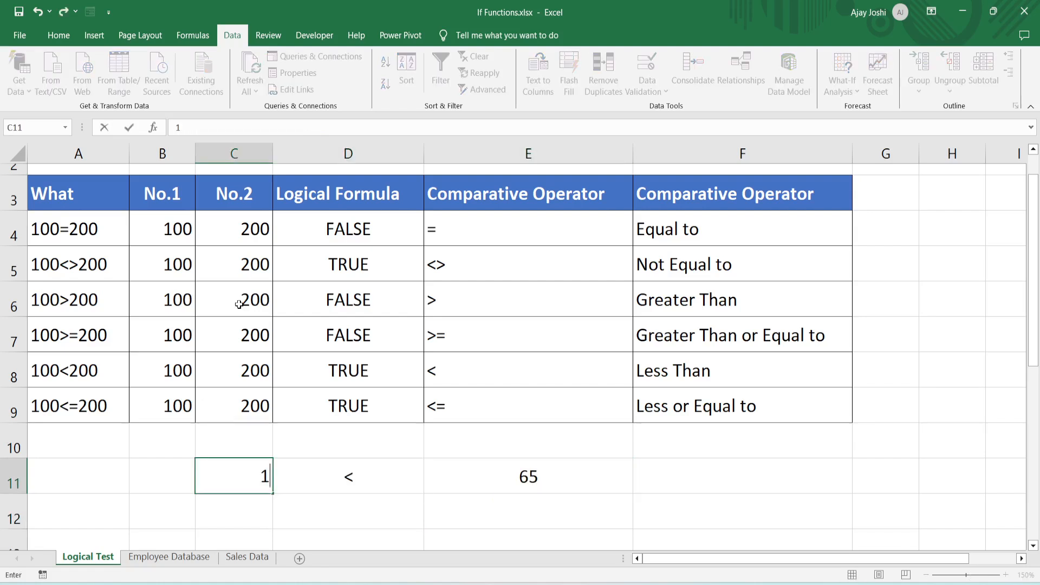
{"action": "key", "text": "Return"}
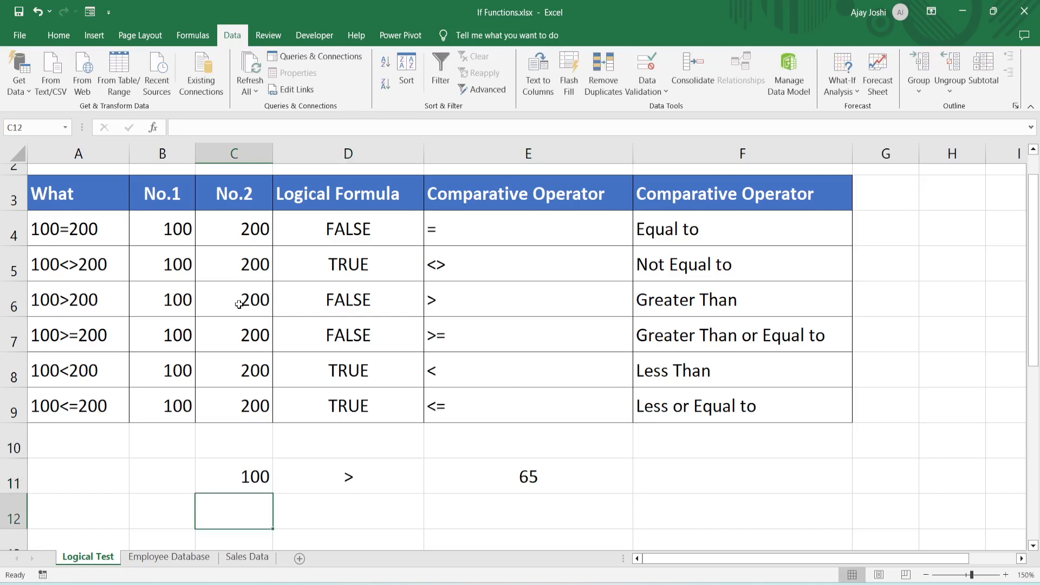
- Set the second comparison value in cell E11 to 900
{"action": "key", "text": "Right"}
{"action": "key", "text": "Right"}
{"action": "key", "text": "Up"}
{"action": "type", "text": "900"}
{"action": "key", "text": "Return"}
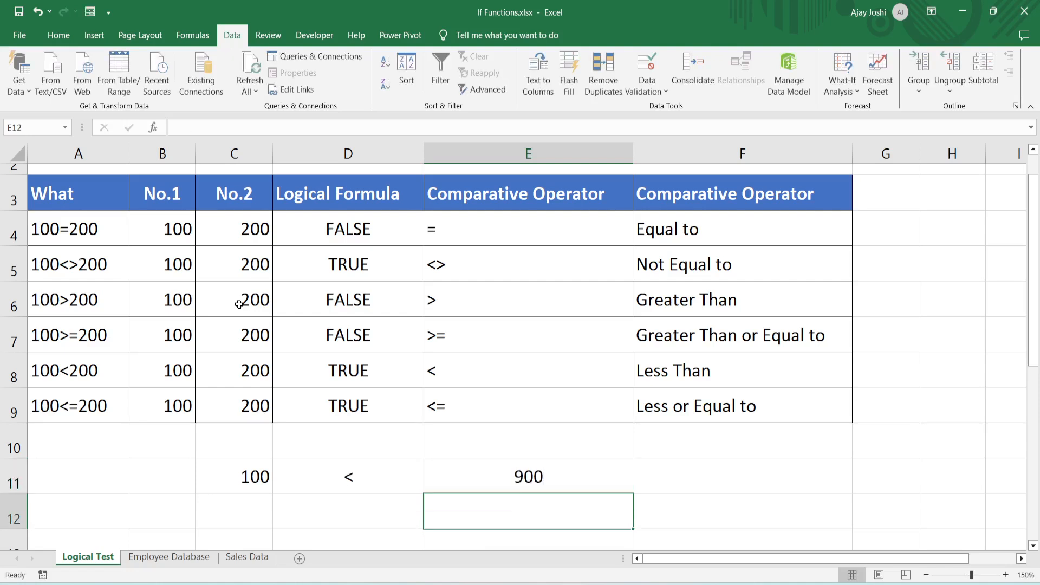
- Set the first comparison value in cell C11 to 900 to test the equal case
{"action": "key", "text": "Up"}
{"action": "key", "text": "Left"}
{"action": "key", "text": "Left"}
{"action": "type", "text": "900"}
{"action": "key", "text": "Return"}
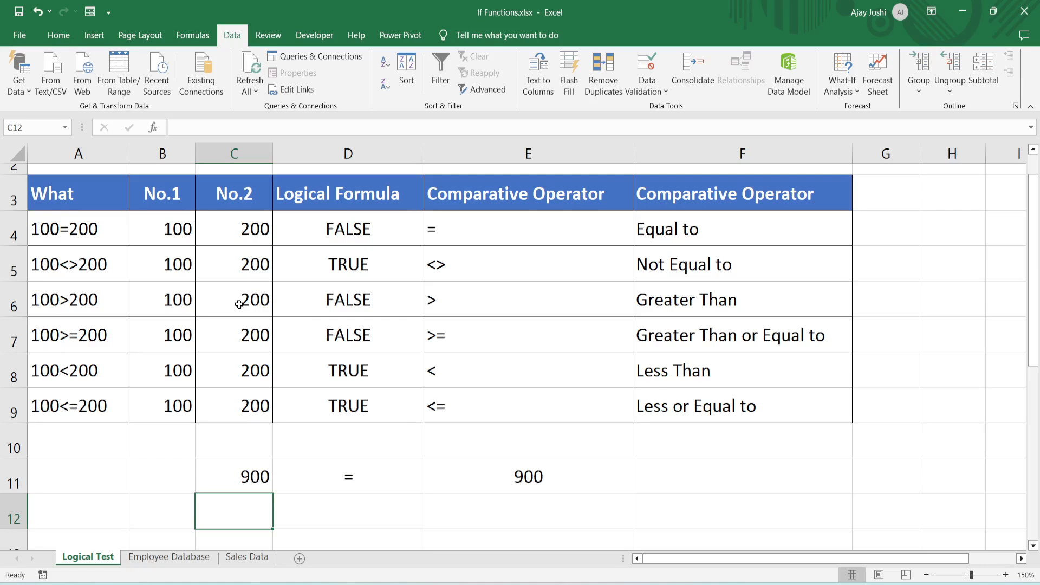
- Copy the comparison in C11:E11 to the row below, starting at cell C12
{"action": "key", "text": "Up"}
{"action": "key", "text": "shift+Right"}
{"action": "key", "text": "shift+Right"}
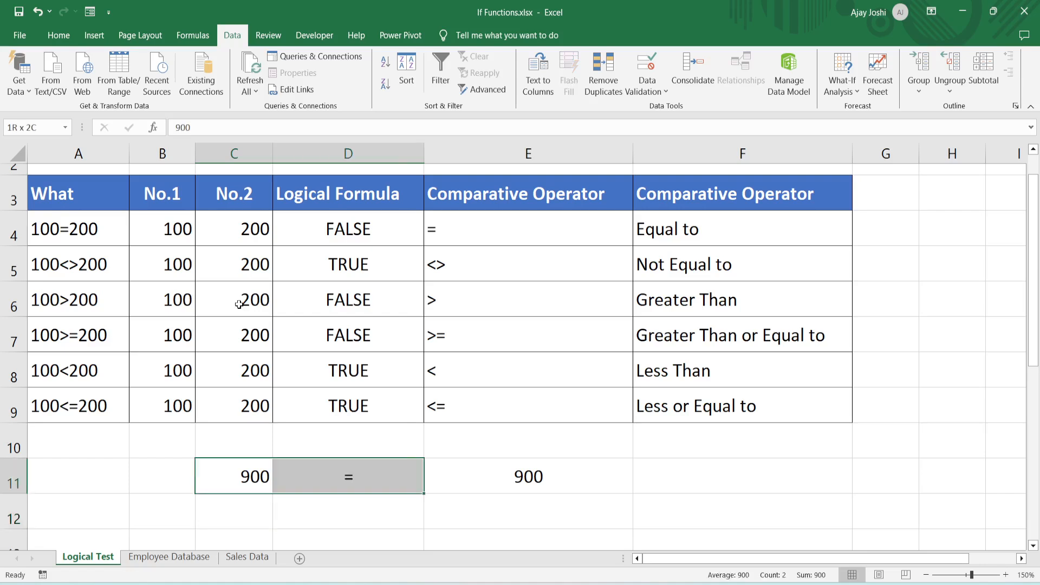
{"action": "key", "text": "ctrl+c"}
{"action": "key", "text": "Down"}
{"action": "key", "text": "ctrl+v"}
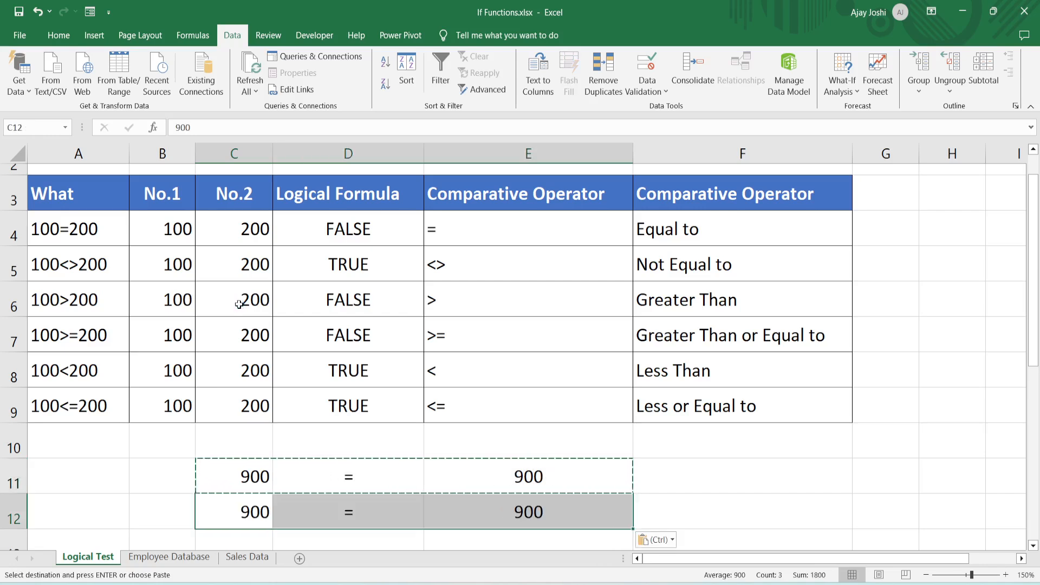
{"action": "key", "text": "Escape"}
- Change the outer IF in cell D12's formula to IFS and remove the nested IF with its opening parenthesis
{"action": "key", "text": "Right"}
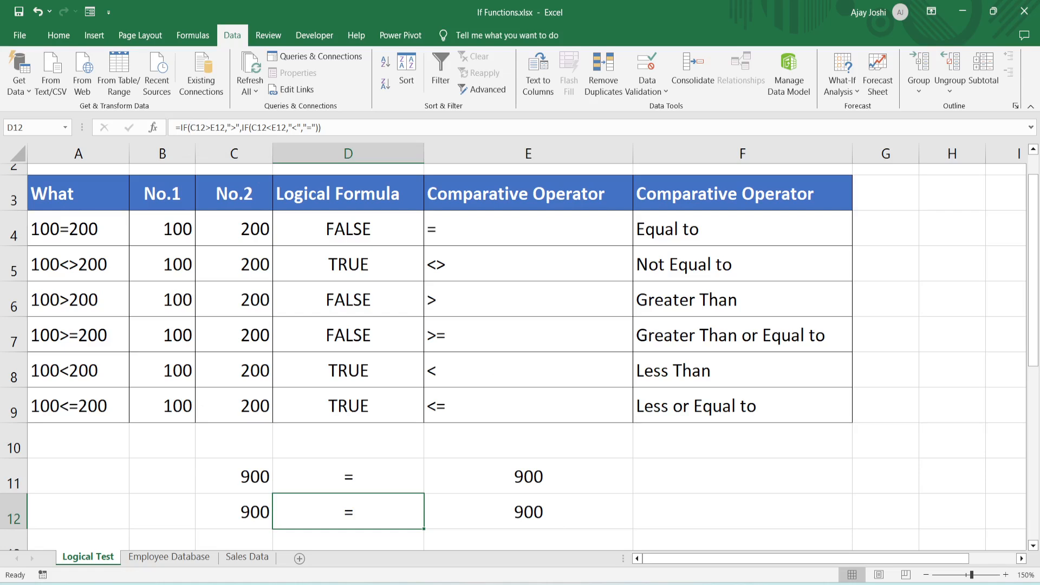
{"action": "left_click", "coordinate": [188, 129]}
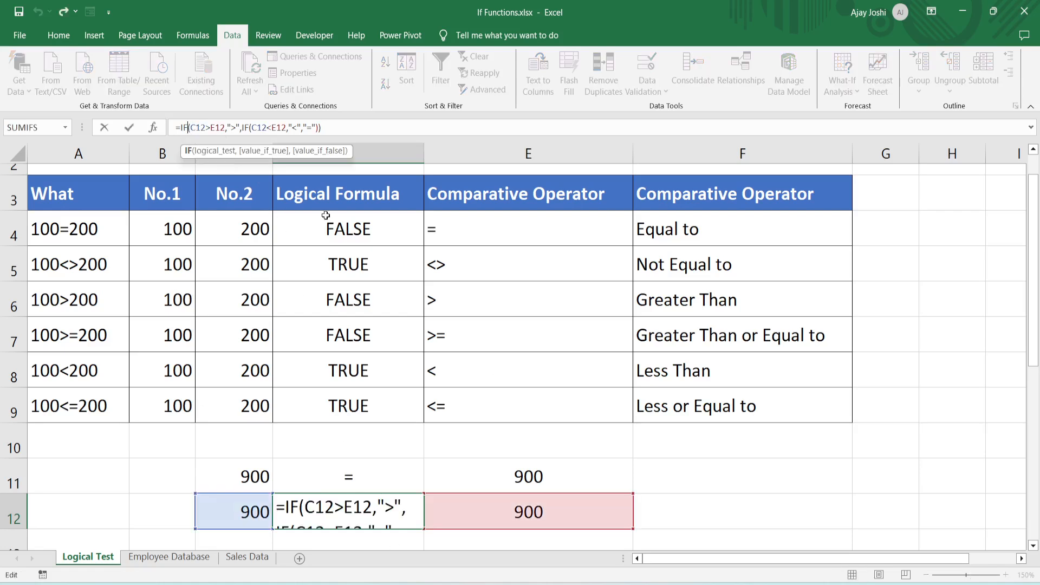
{"action": "type", "text": "S"}
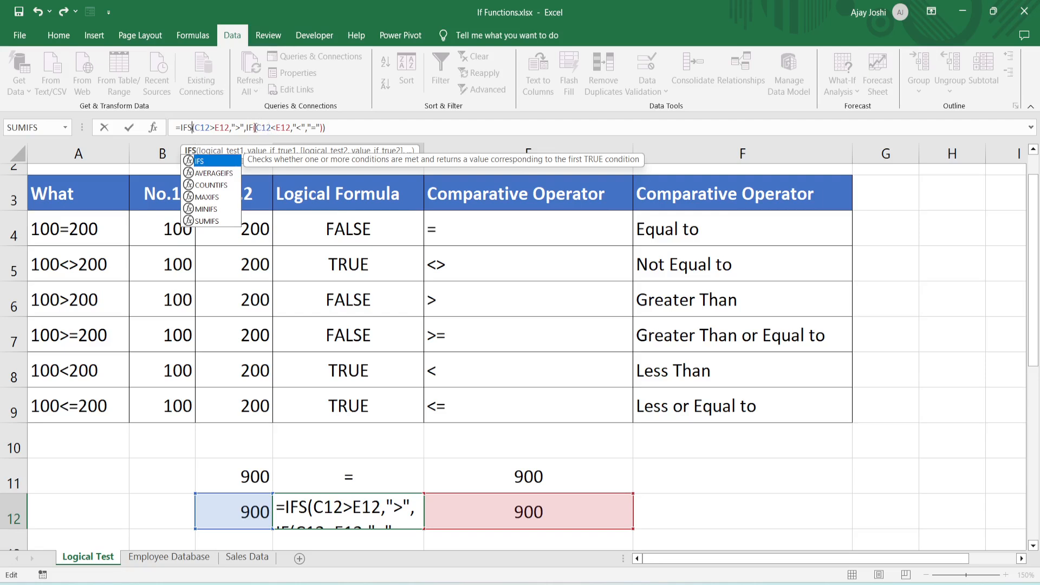
{"action": "left_click", "coordinate": [255, 127]}
{"action": "left_click", "coordinate": [261, 127]}
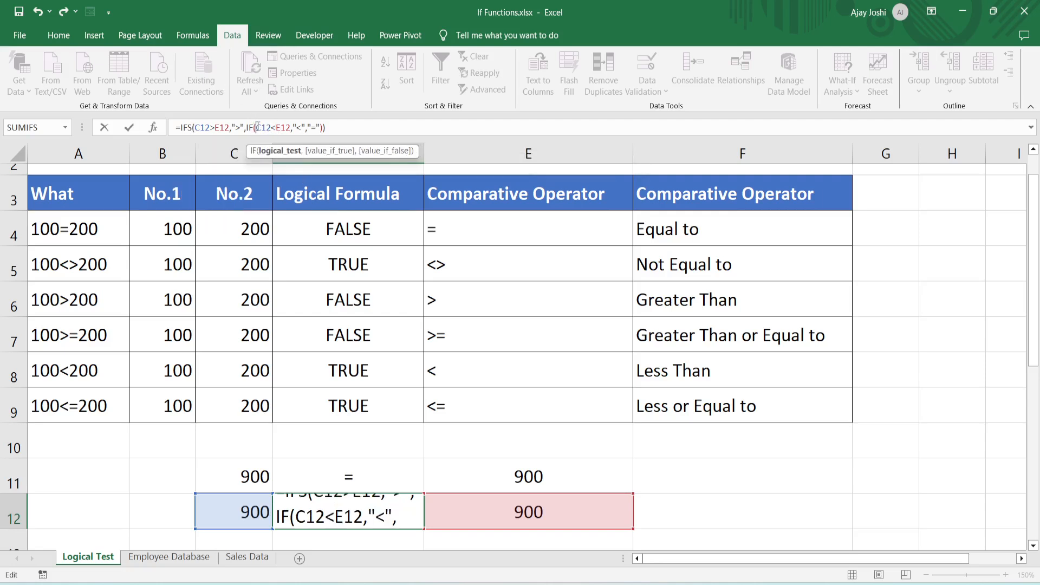
{"action": "key", "text": "BackSpace"}
{"action": "key", "text": "BackSpace"}
{"action": "key", "text": "BackSpace"}
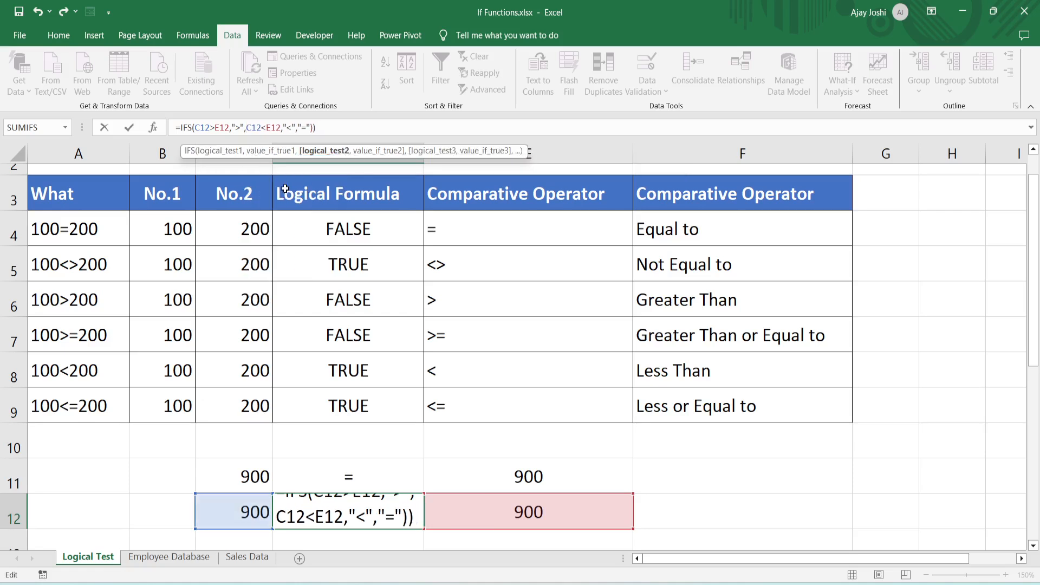
- Add TRUE as the third test before "=" in D12's IFS formula and remove the extra closing parenthesis
{"action": "left_click", "coordinate": [298, 128]}
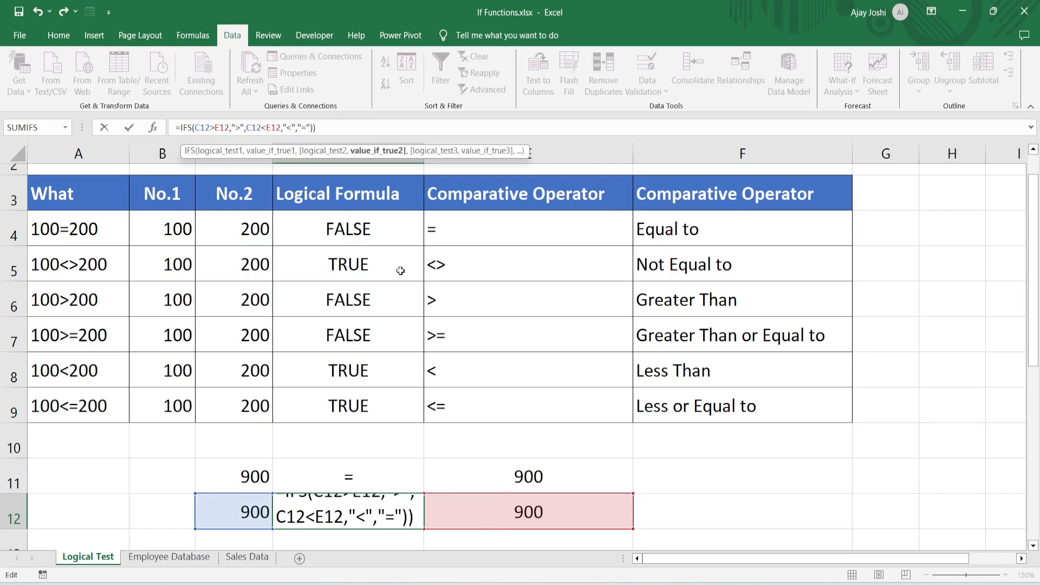
{"action": "type", "text": ","}
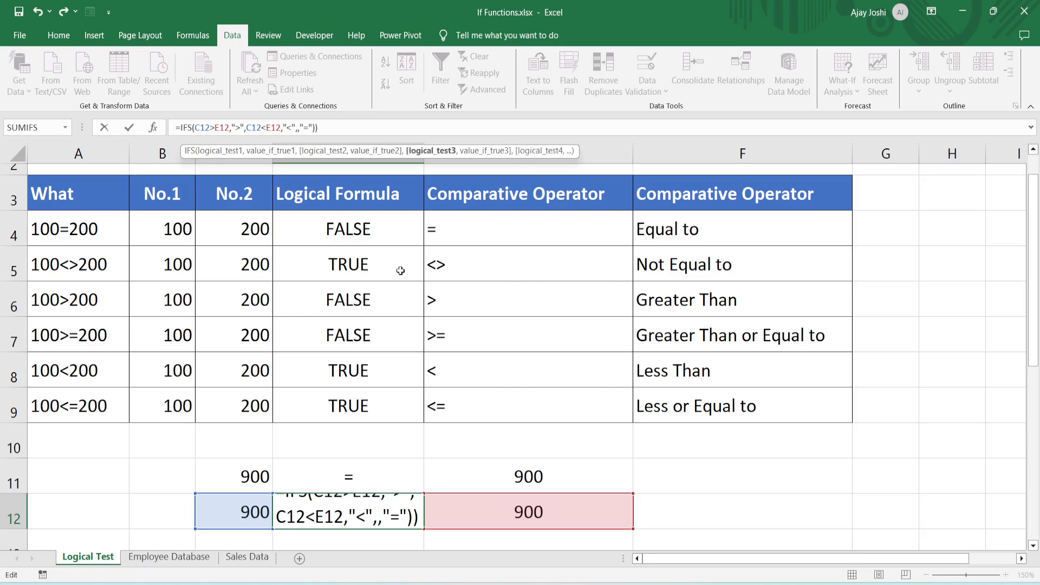
{"action": "type", "text": "TRU"}
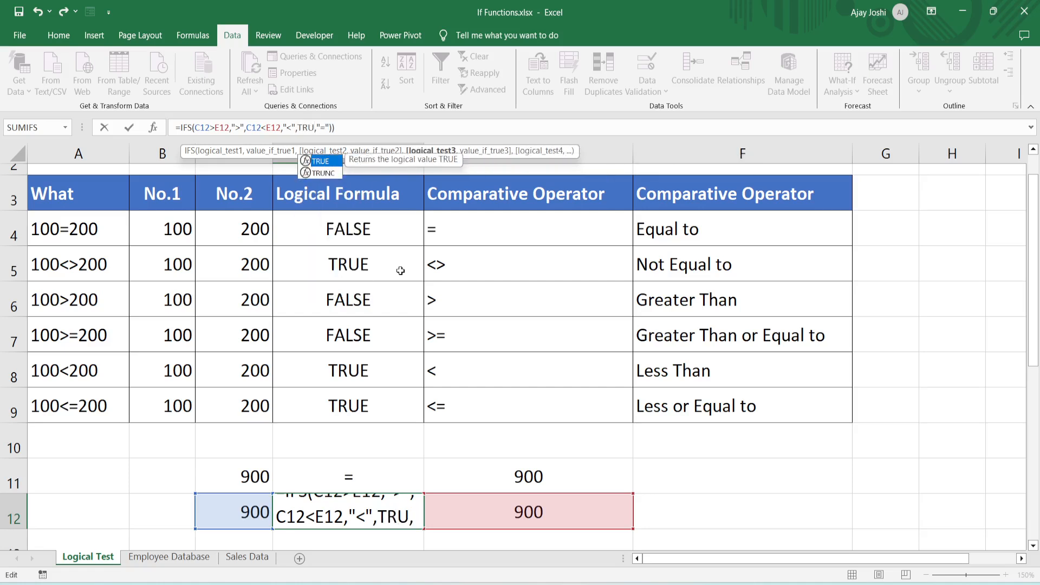
{"action": "type", "text": "E"}
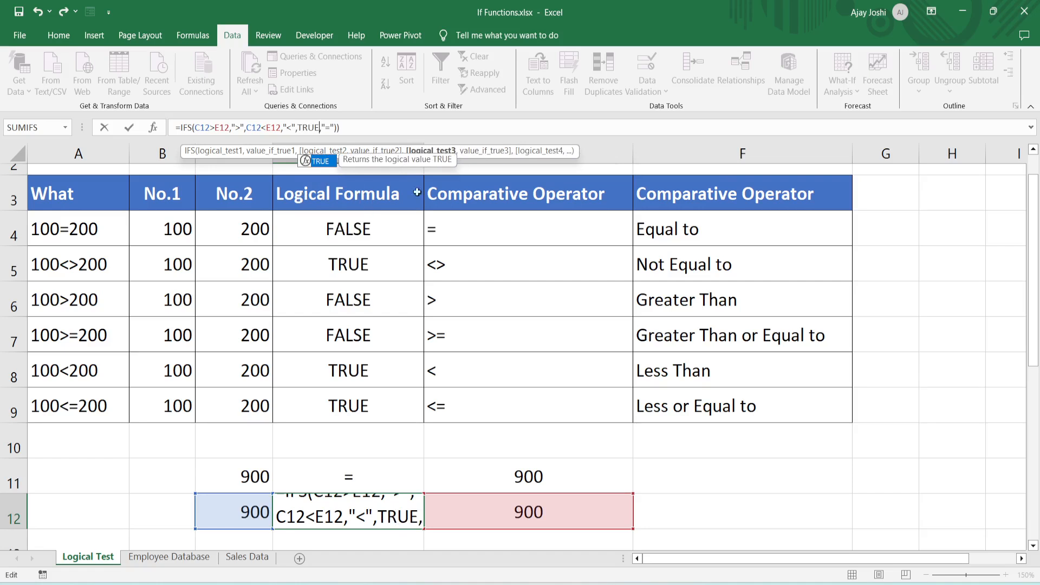
{"action": "left_click", "coordinate": [378, 127]}
{"action": "key", "text": "BackSpace"}
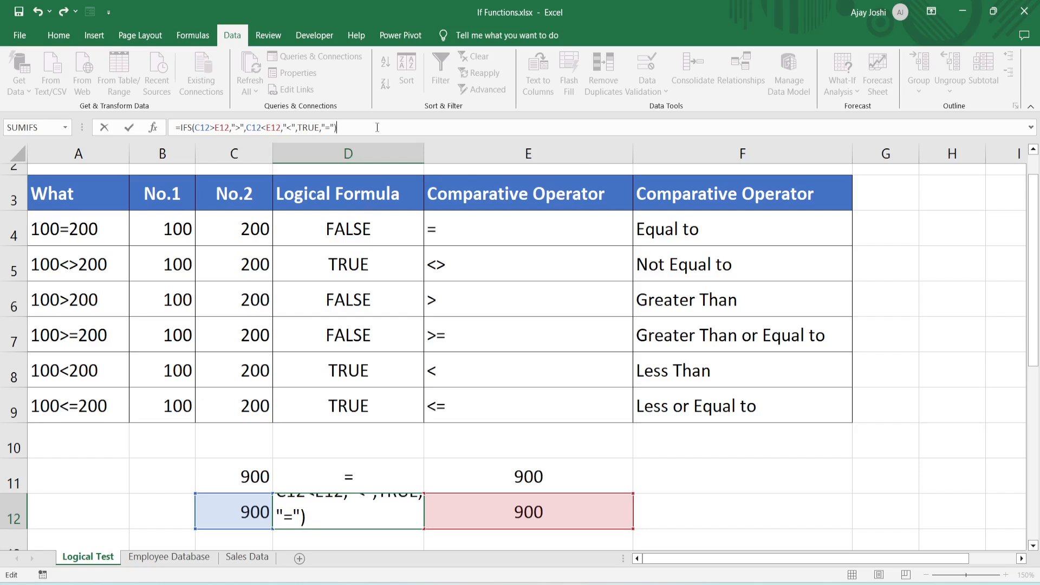
{"action": "key", "text": "Return"}
- Set the value in cell C12 to 700 and check the IFS formula in cell D12
{"action": "key", "text": "Up"}
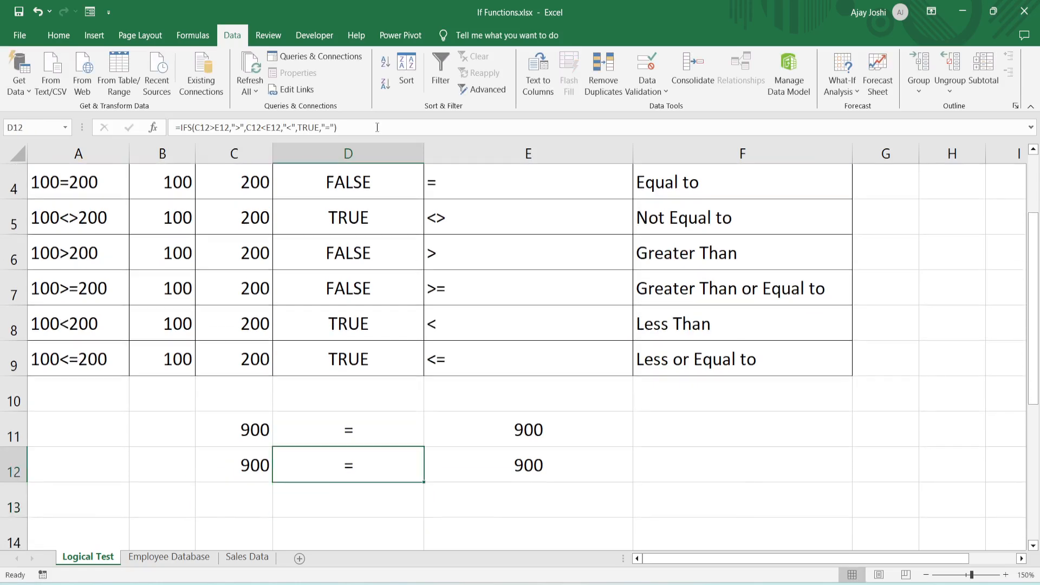
{"action": "key", "text": "Left"}
{"action": "type", "text": "700"}
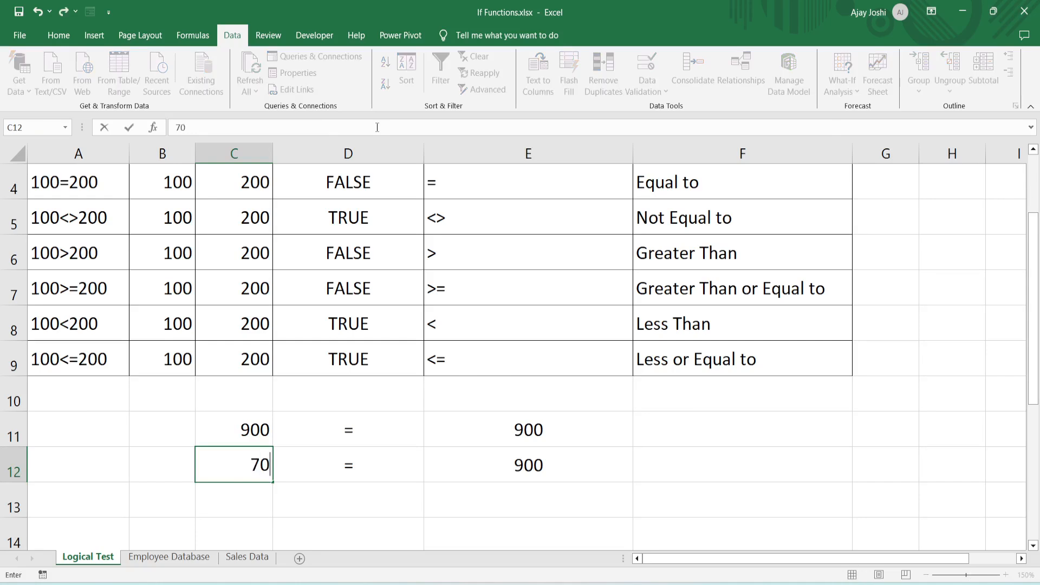
{"action": "key", "text": "Return"}
{"action": "key", "text": "Up"}
{"action": "key", "text": "Right"}
{"action": "key", "text": "Right"}
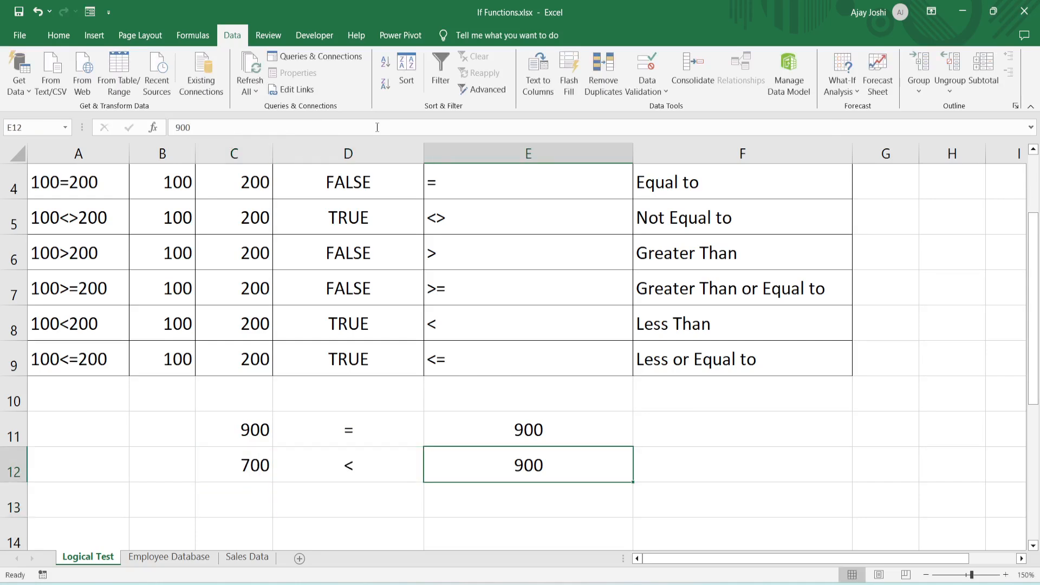
{"action": "key", "text": "Left"}
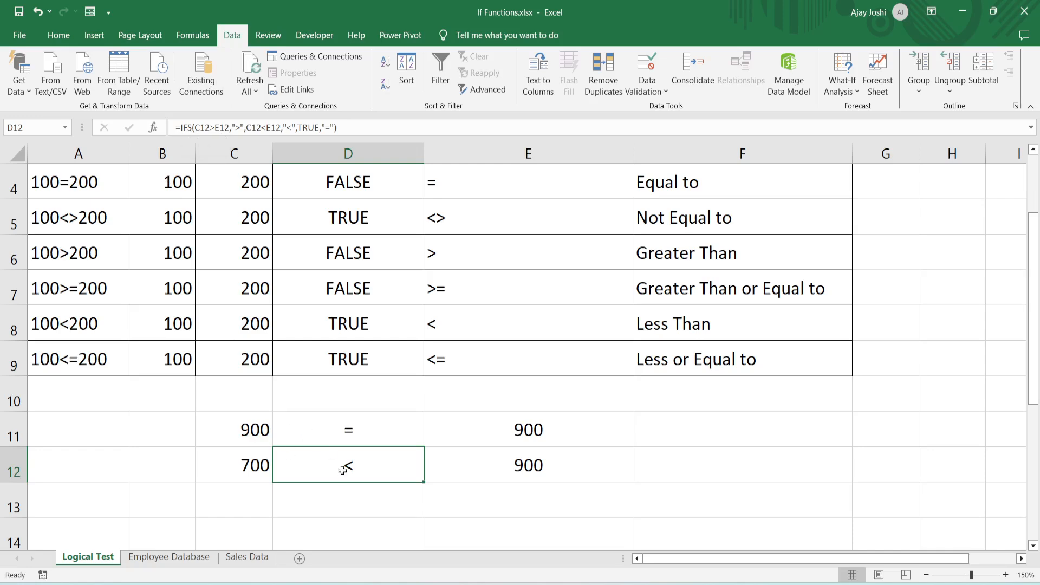
- Switch to the Employee Database sheet
{"action": "left_click", "coordinate": [164, 558]}
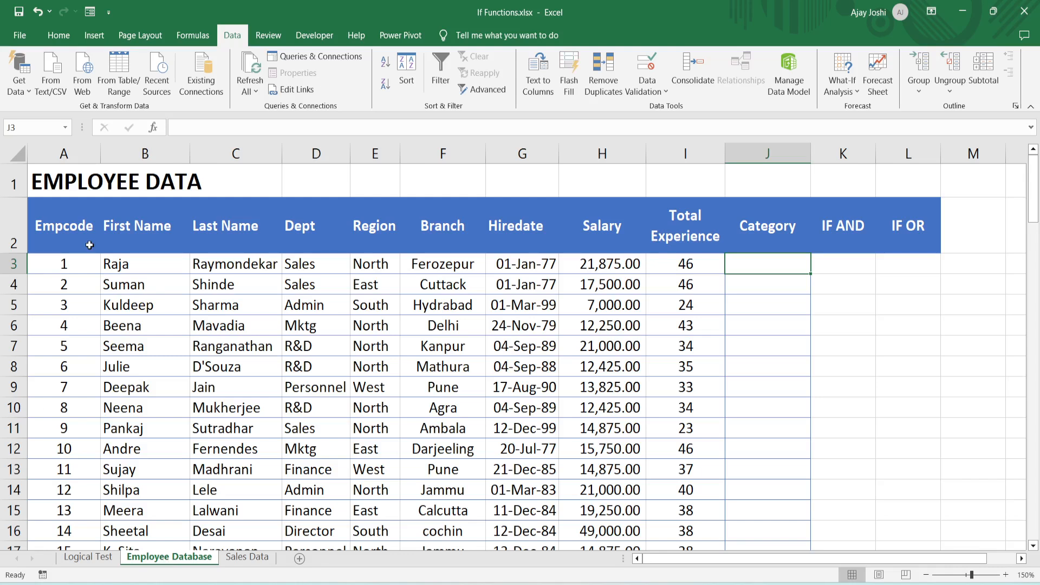
- Look over the employee table's columns and headers, from Empcode through Total Experience
{"action": "key", "text": "Left"}
{"action": "key", "text": "Left"}
{"action": "key", "text": "Left"}
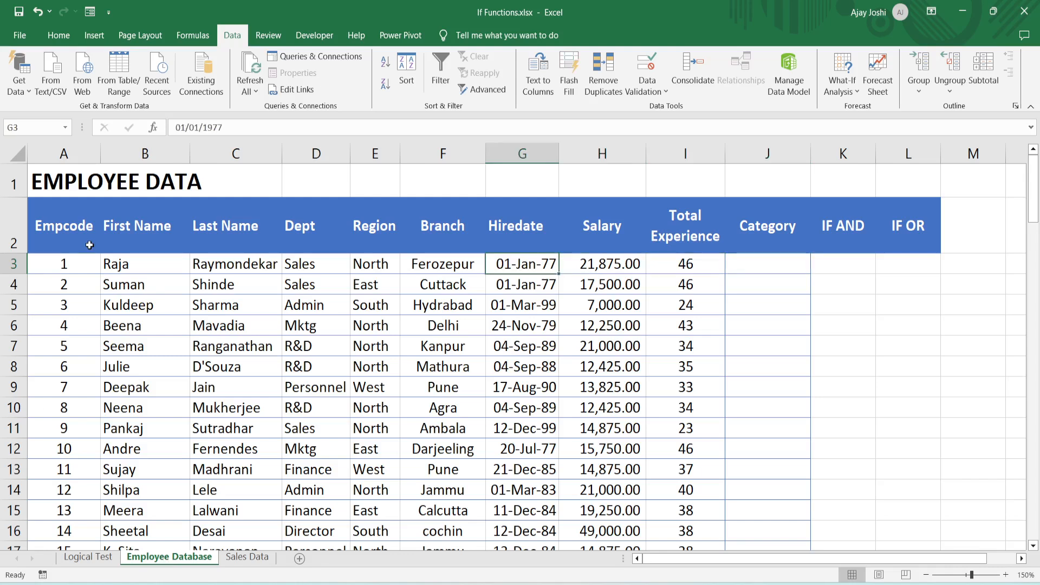
{"action": "key", "text": "Home"}
{"action": "key", "text": "Up"}
{"action": "key", "text": "Right"}
{"action": "key", "text": "Right"}
{"action": "key", "text": "Right"}
{"action": "key", "text": "Right"}
{"action": "key", "text": "Right"}
{"action": "key", "text": "Right"}
{"action": "key", "text": "Right"}
{"action": "key", "text": "Right"}
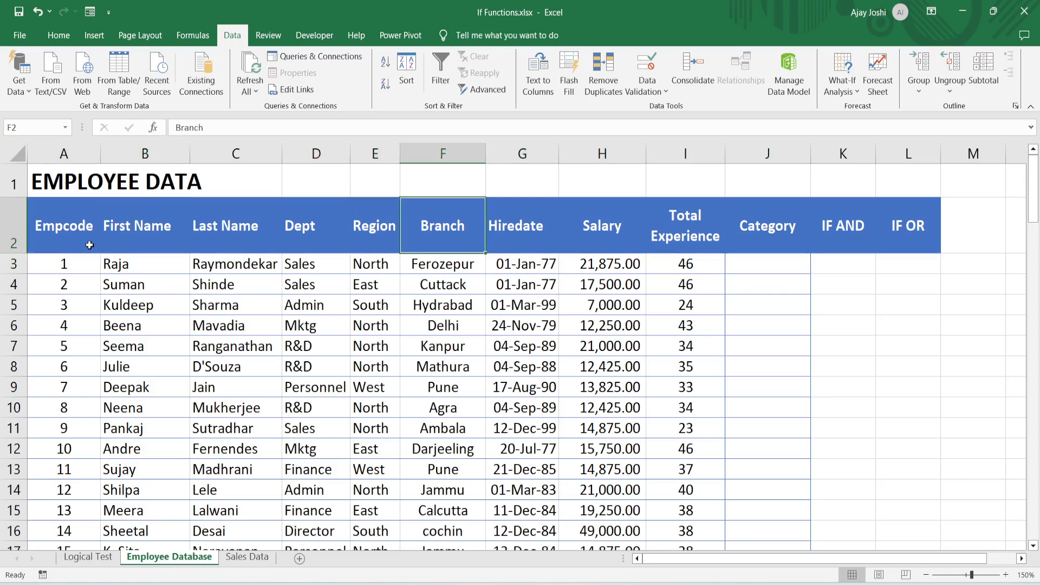
{"action": "key", "text": "Down"}
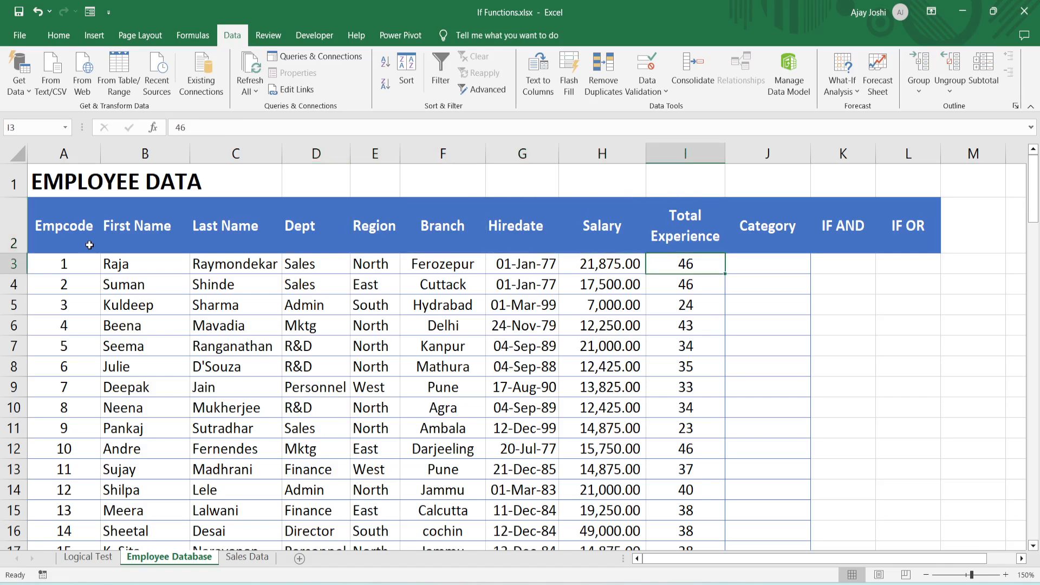
{"action": "key", "text": "Up"}
{"action": "key", "text": "ctrl+Down"}
{"action": "key", "text": "ctrl+Up"}
- Start an IF formula in cell J3 of the Category column that returns "Excellent" when I3>=40
{"action": "key", "text": "Right"}
{"action": "key", "text": "Down"}
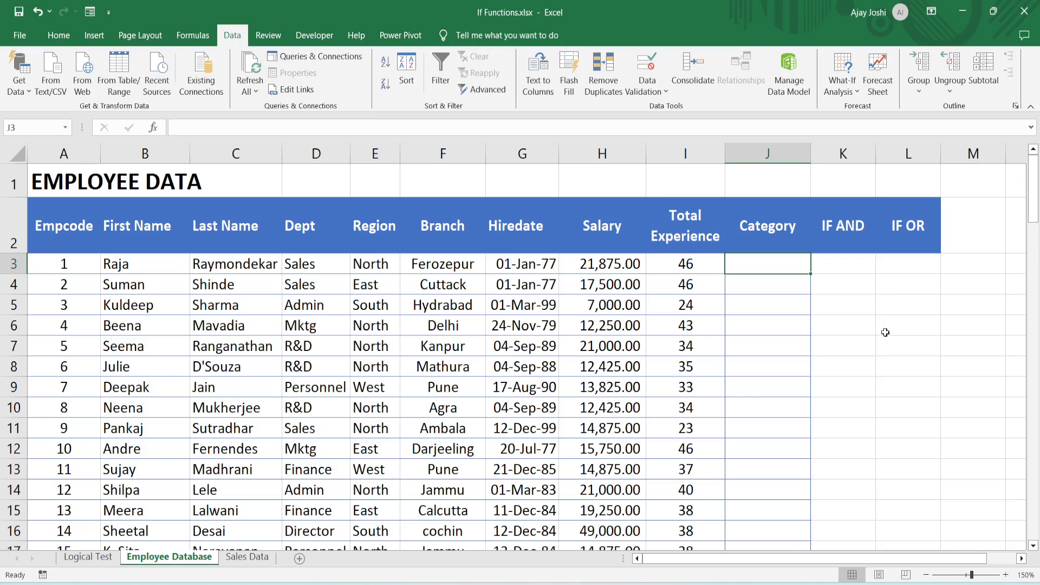
{"action": "type", "text": "="}
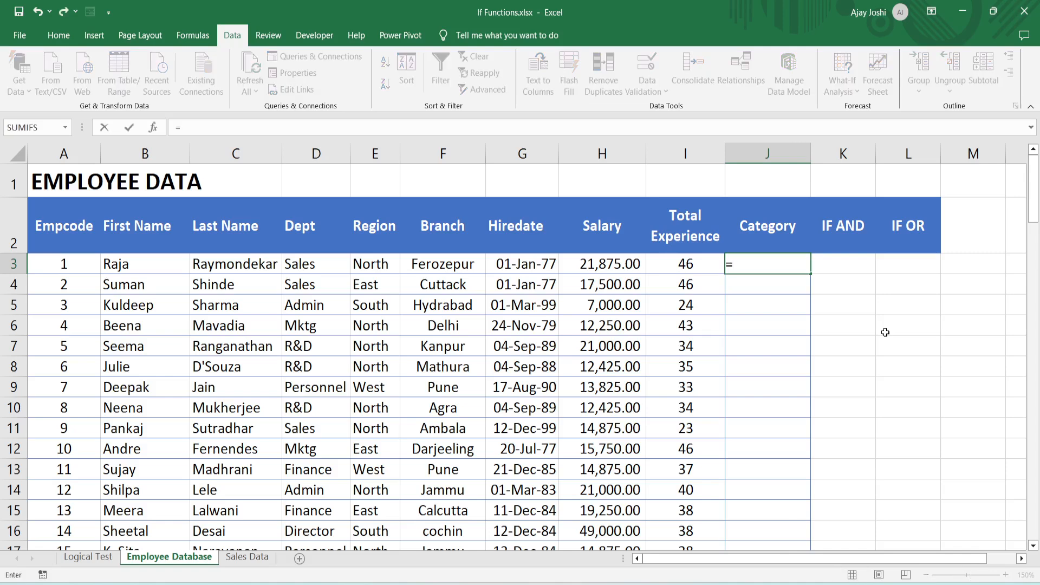
{"action": "type", "text": "if("}
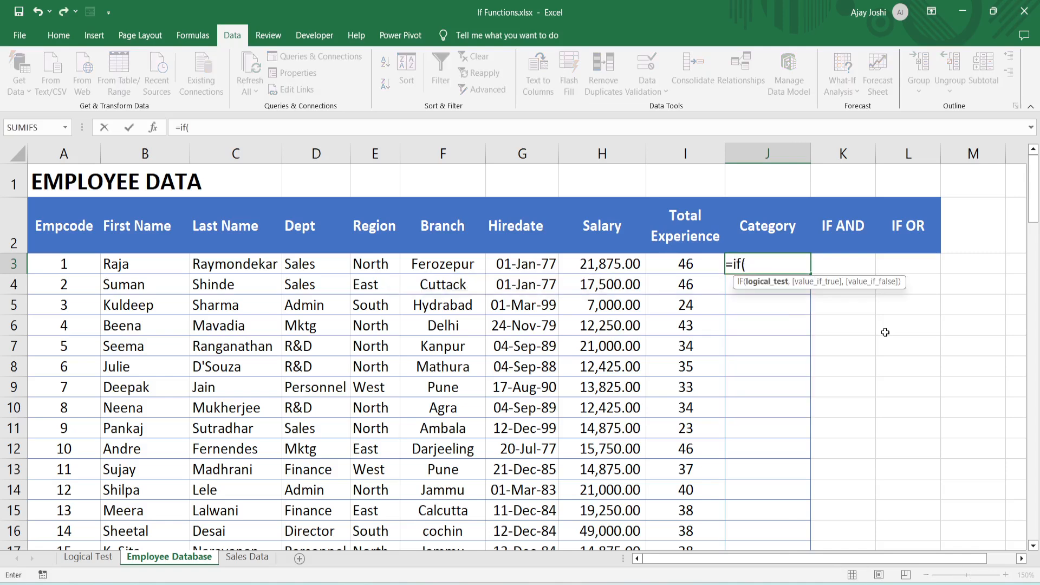
{"action": "key", "text": "Left"}
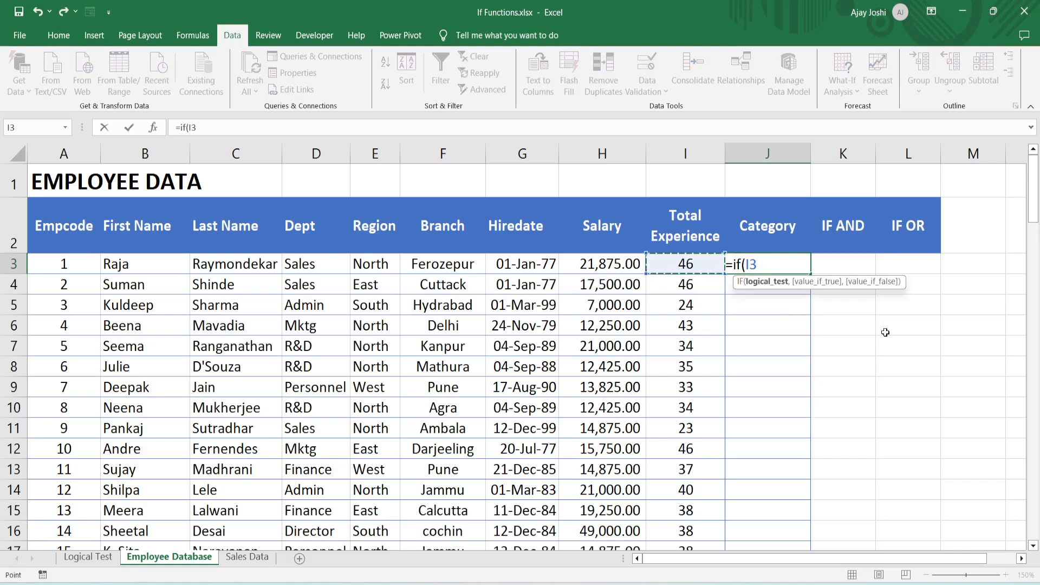
{"action": "type", "text": ">="}
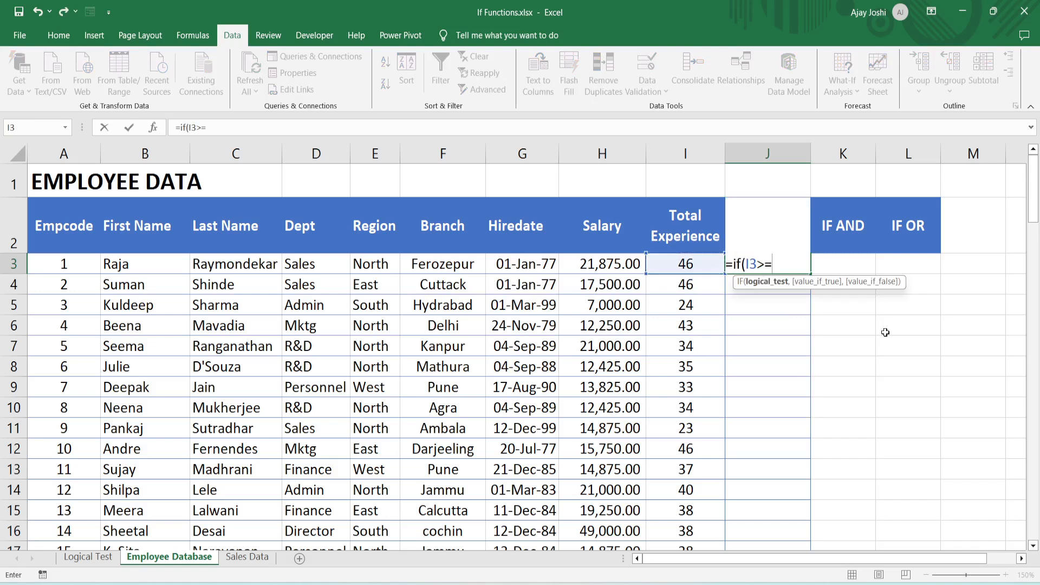
{"action": "type", "text": "40,\""}
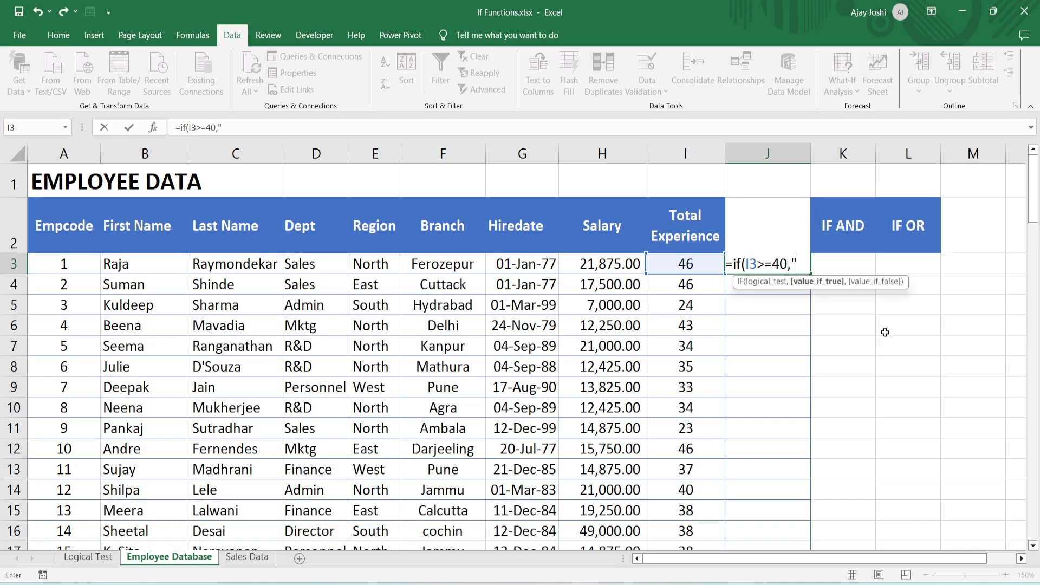
{"action": "type", "text": "Excellent"}
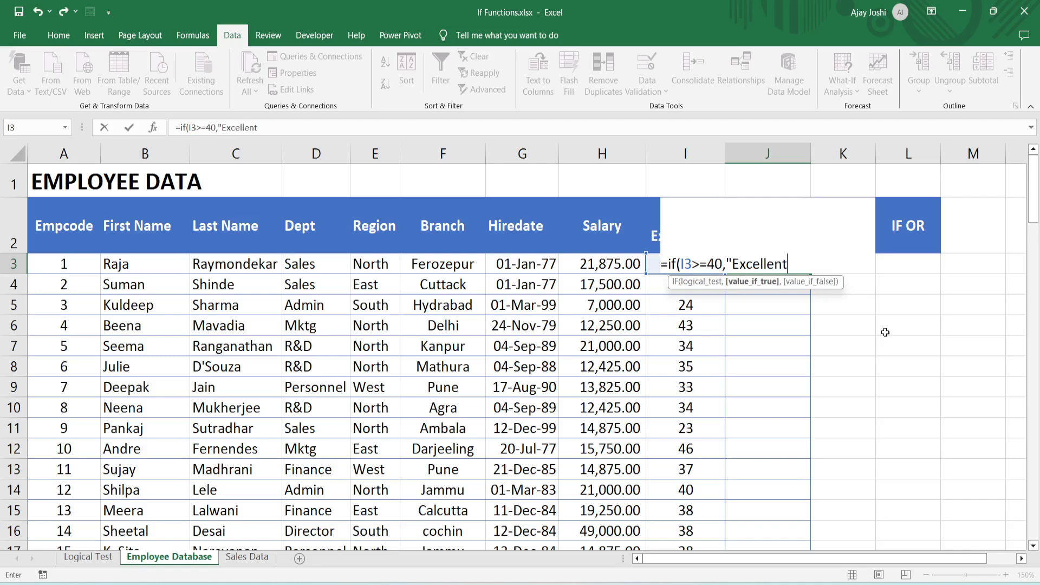
{"action": "type", "text": "\","}
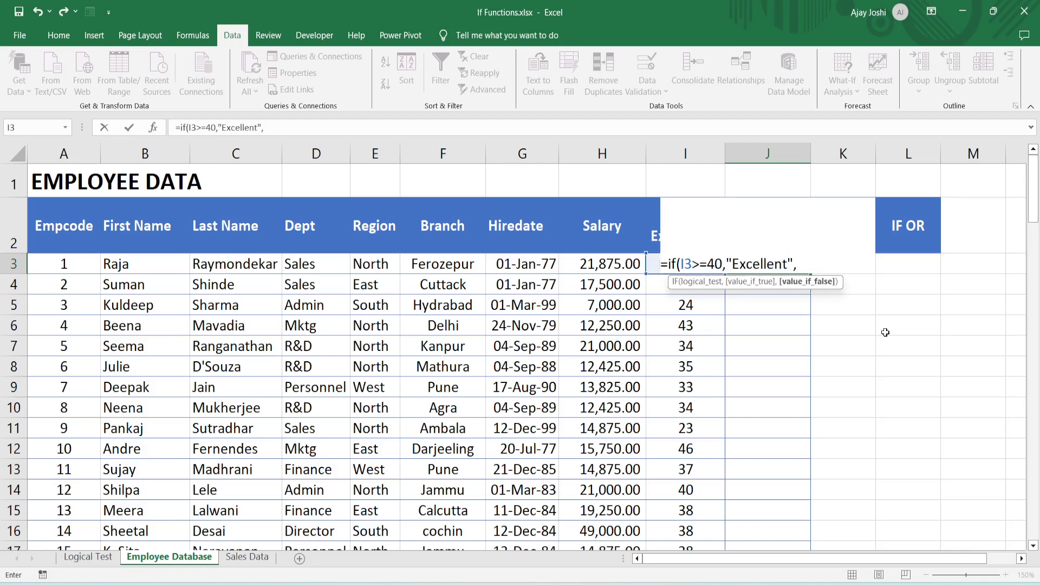
{"action": "type", "text": "if"}
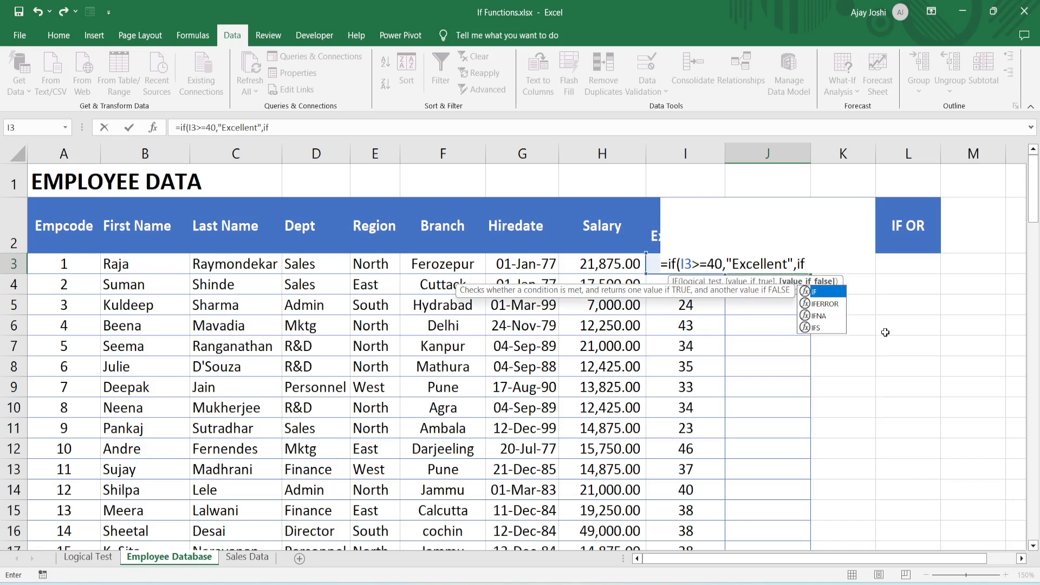
{"action": "type", "text": "("}
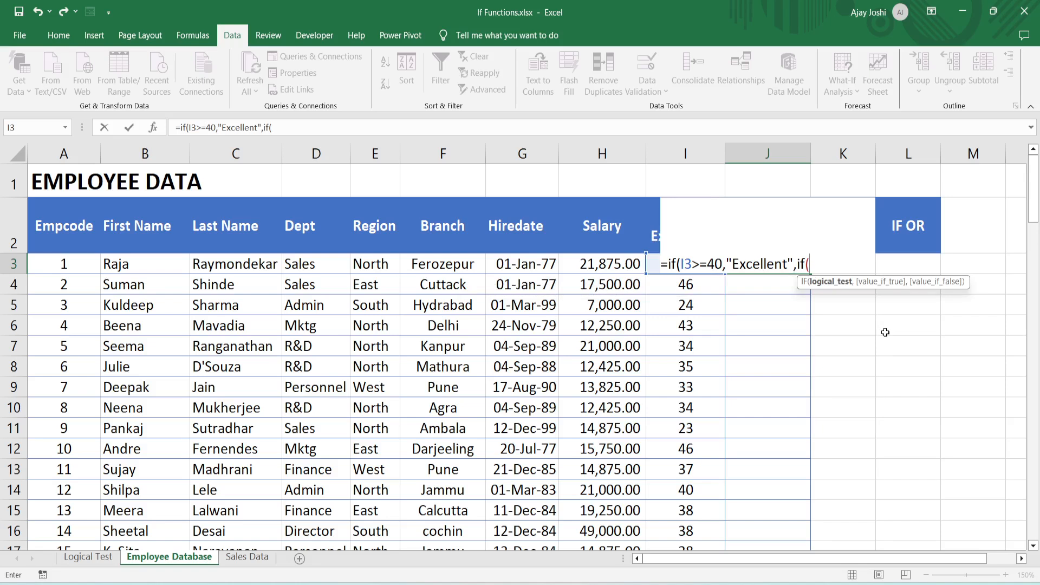
- Nest a second IF in J3's formula that returns "Very Good" when I3>=30
{"action": "key", "text": "Left"}
{"action": "type", "text": ">"}
{"action": "type", "text": "="}
{"action": "type", "text": "3"}
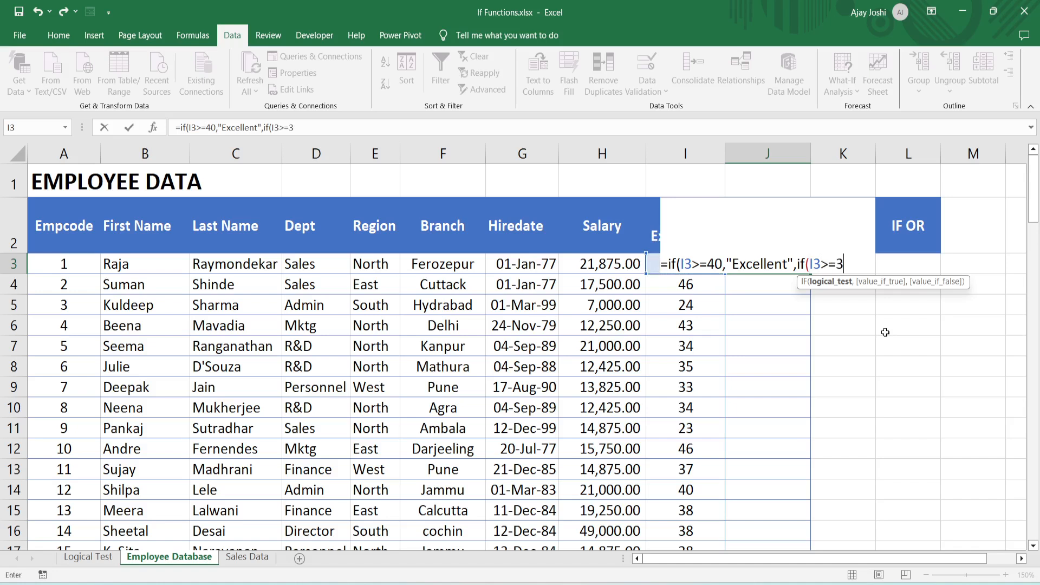
{"action": "type", "text": "0,"}
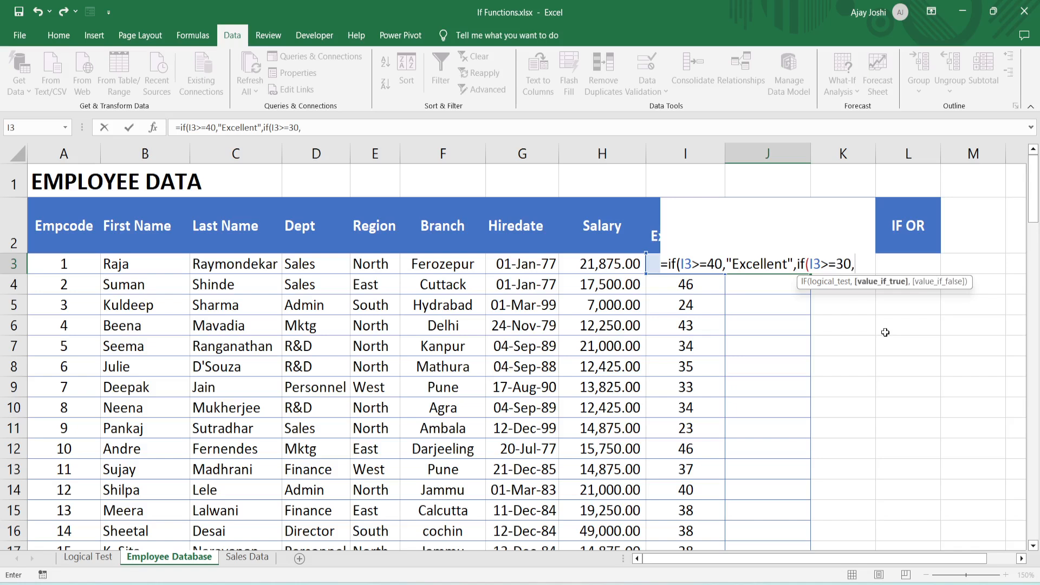
{"action": "type", "text": "\"Very Good\","}
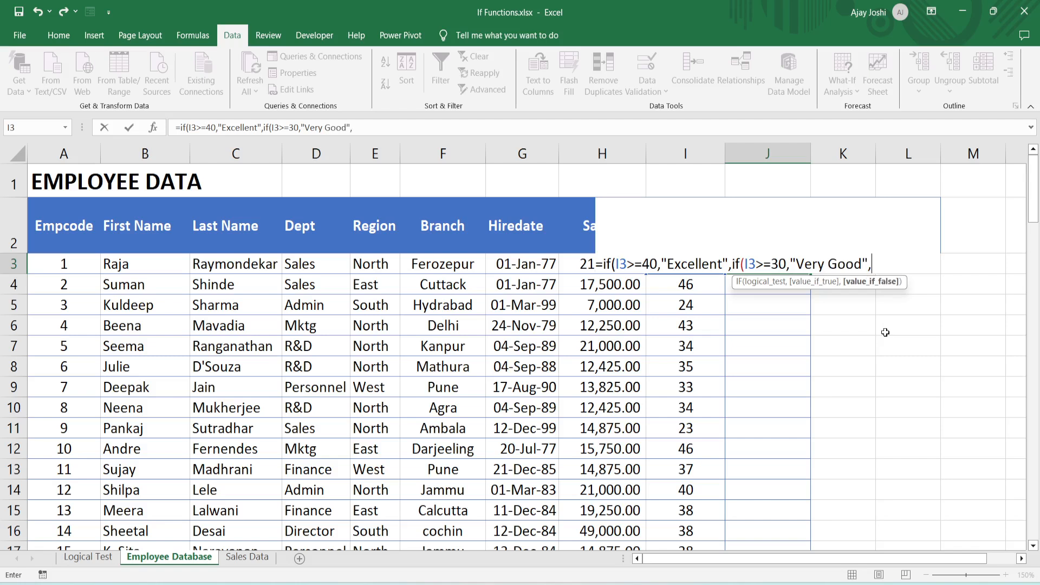
{"action": "type", "text": "if"}
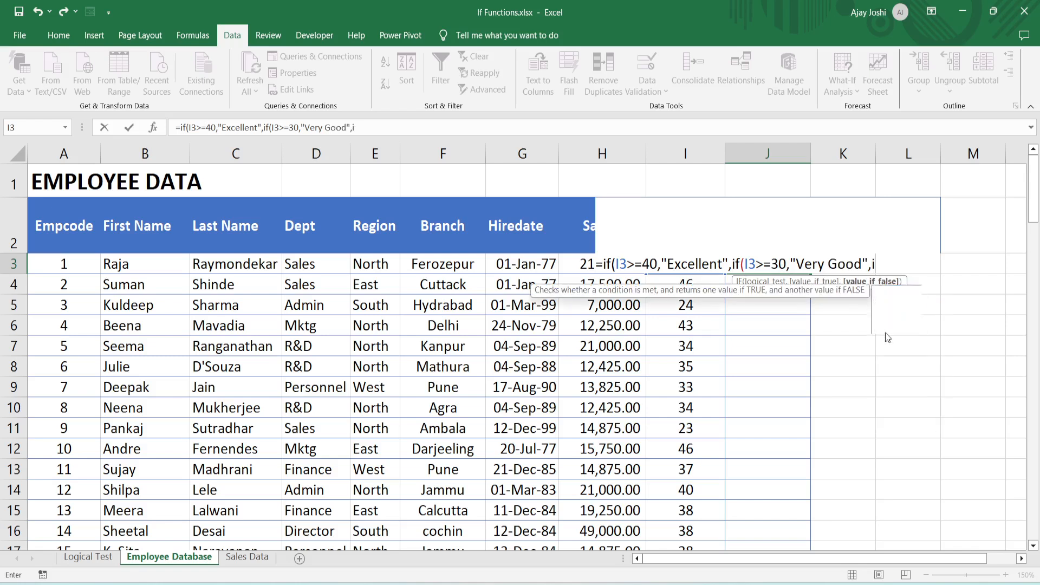
{"action": "type", "text": "("}
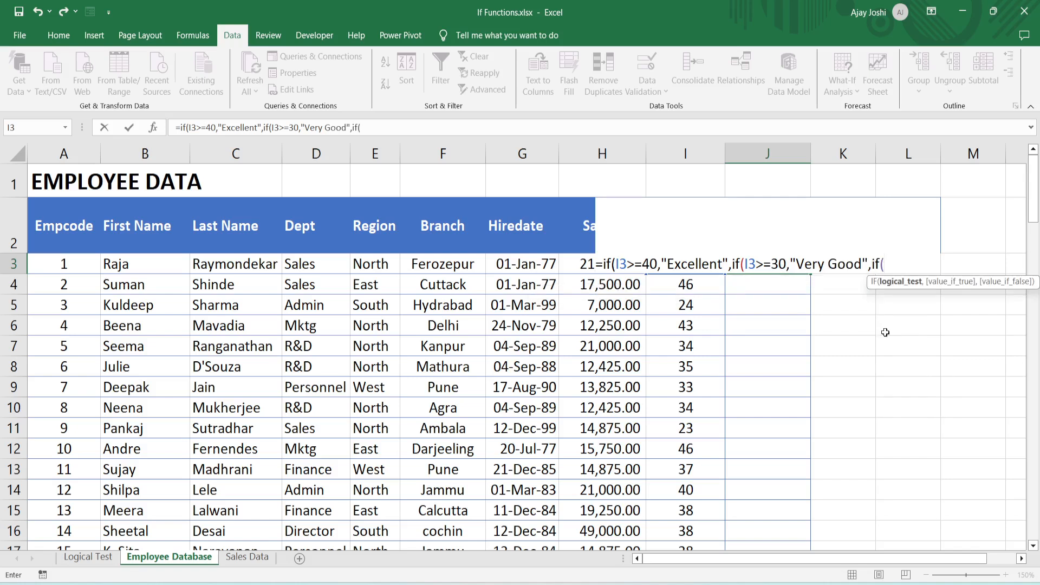
- Nest a third IF in J3's formula that returns "Good" when I3<30, and complete the formula with three closing parentheses
{"action": "key", "text": "Left"}
{"action": "type", "text": "<30,\""}
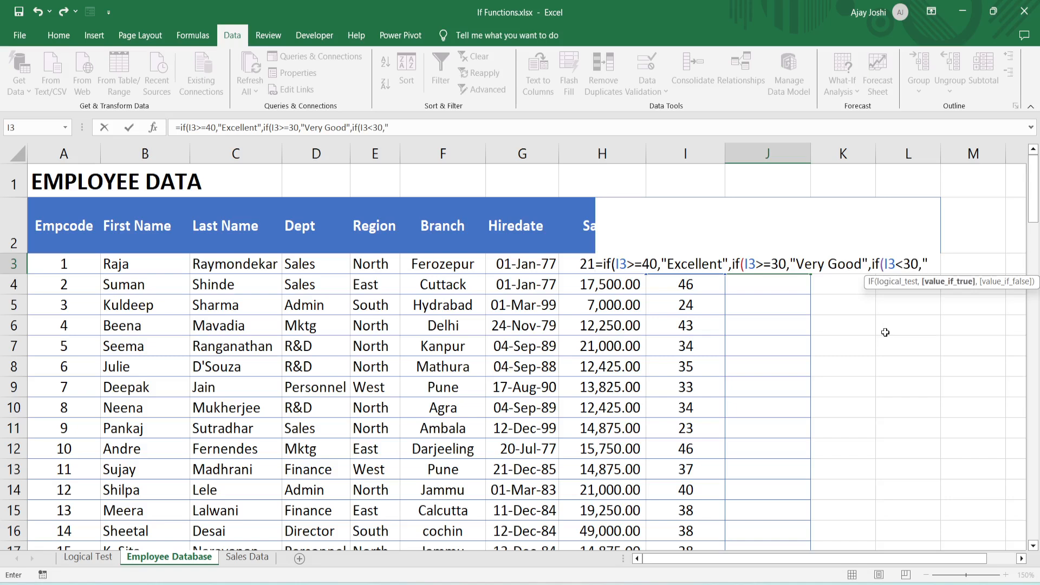
{"action": "type", "text": "Good\""}
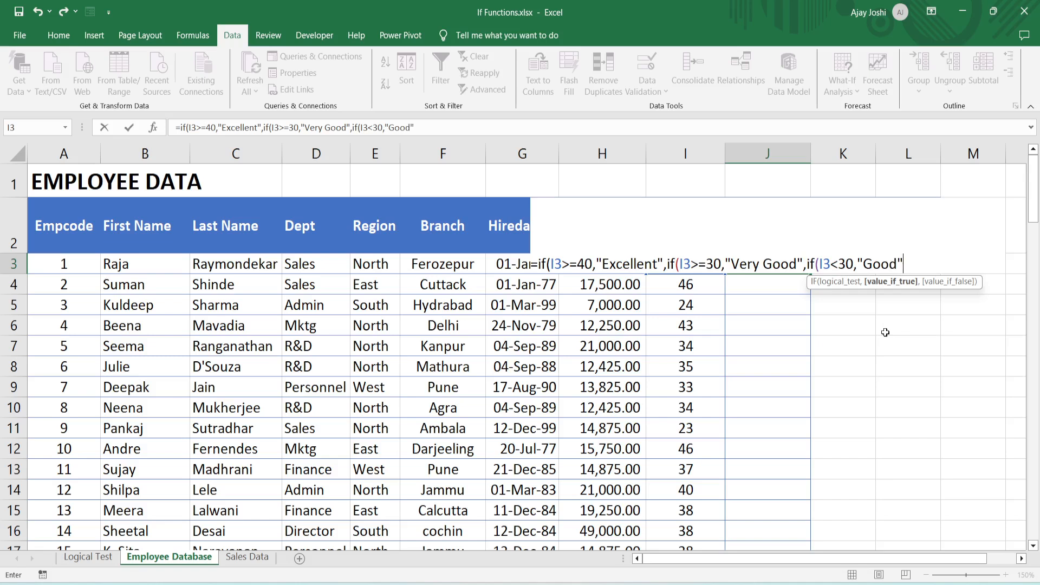
{"action": "type", "text": ")))"}
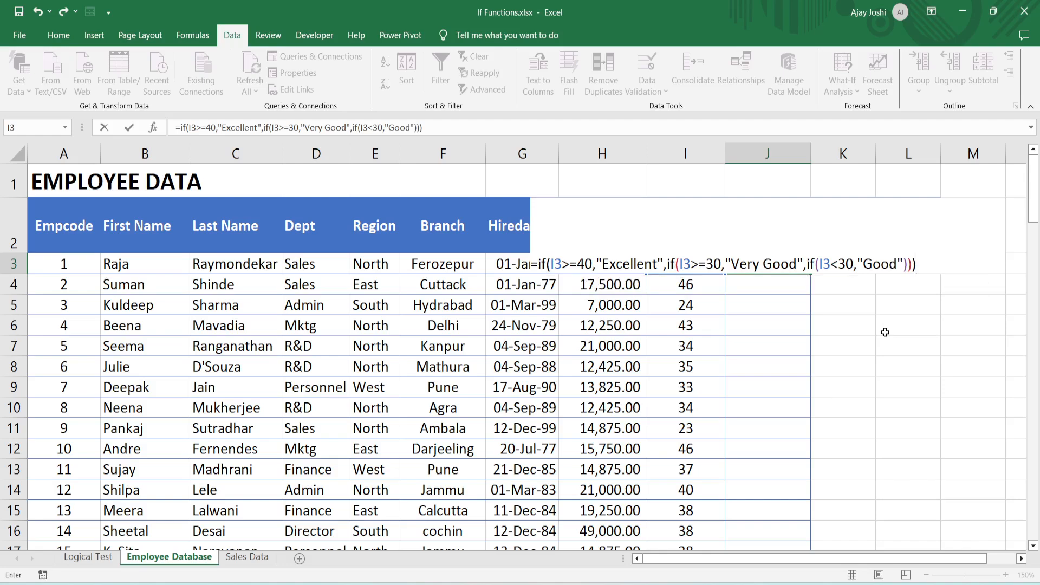
{"action": "key", "text": "Return"}
- Copy the Category formula from J3 into all cells below it in column J and clear the copy mode
{"action": "key", "text": "Up"}
{"action": "key", "text": "ctrl+c"}
{"action": "key", "text": "Down"}
{"action": "key", "text": "ctrl+shift+Down"}
{"action": "key", "text": "ctrl+v"}
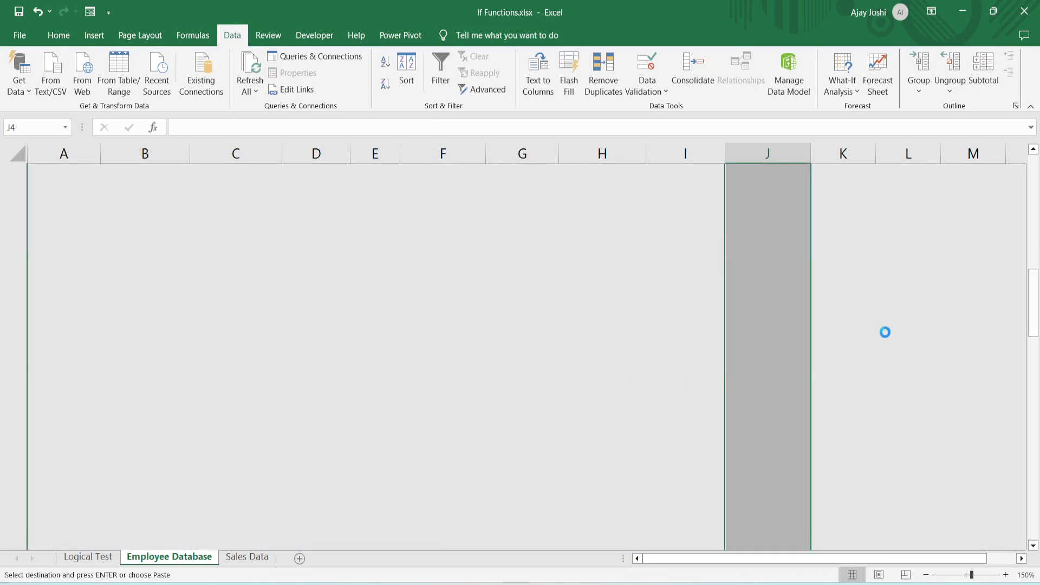
{"action": "key", "text": "Up"}
{"action": "key", "text": "Escape"}
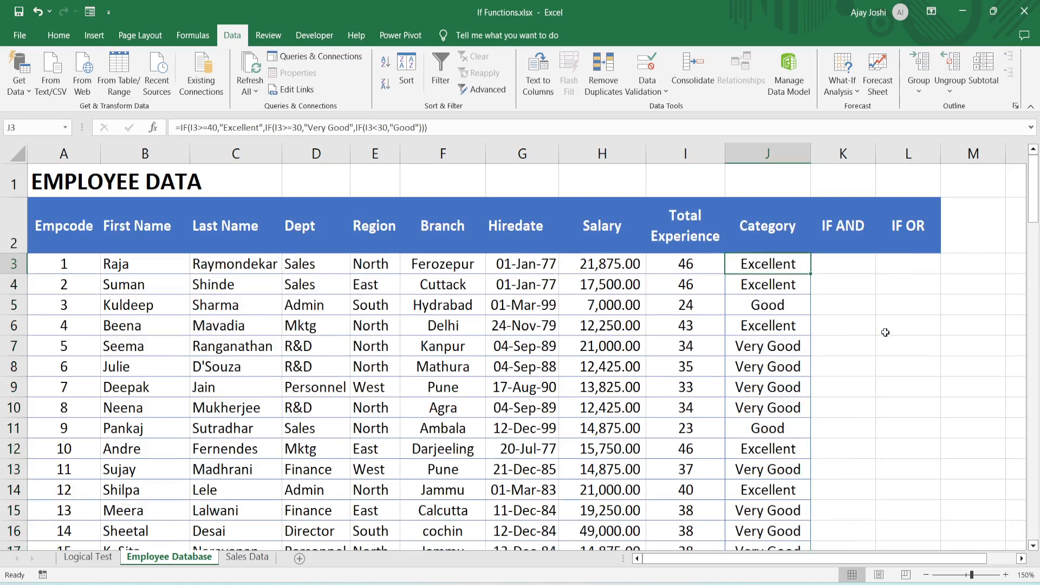
- Check the copied Category formulas down to the last employee row and return to cell J3
{"action": "key", "text": "Down"}
{"action": "key", "text": "Down"}
{"action": "key", "text": "Down"}
{"action": "key", "text": "Down"}
{"action": "key", "text": "Down"}
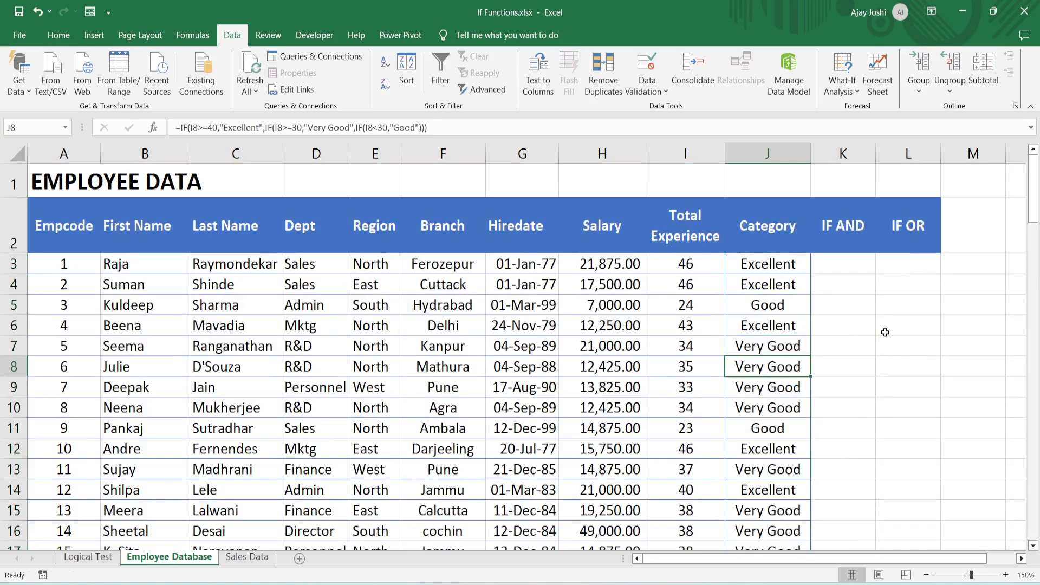
{"action": "key", "text": "Down"}
{"action": "key", "text": "Down"}
{"action": "key", "text": "ctrl+Down"}
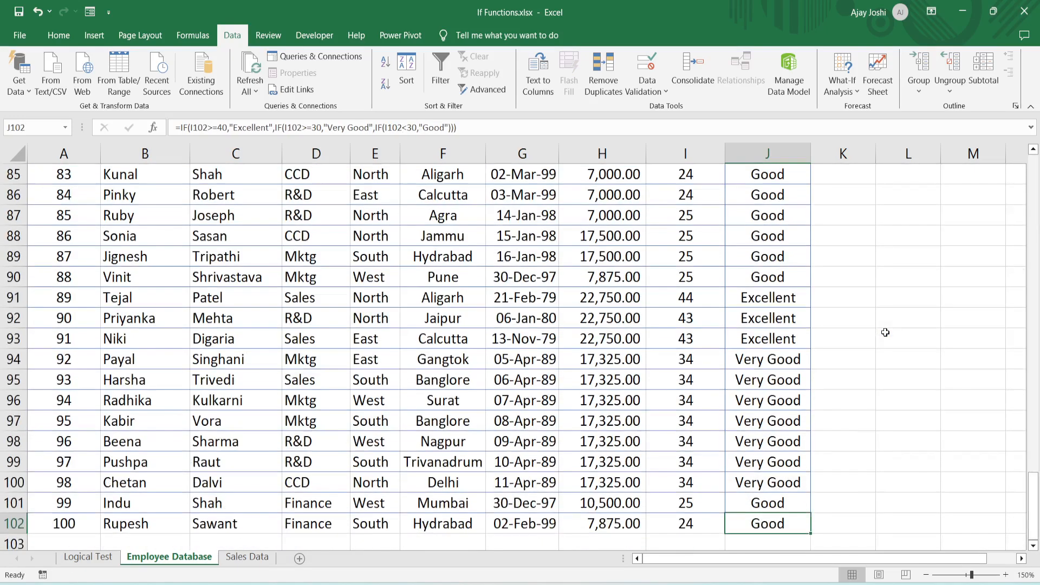
{"action": "key", "text": "ctrl+Up"}
{"action": "key", "text": "ctrl+Up"}
{"action": "key", "text": "Down"}
{"action": "key", "text": "Down"}
- Examine the Region and Salary columns as the criteria for the IF AND column
{"action": "key", "text": "Right"}
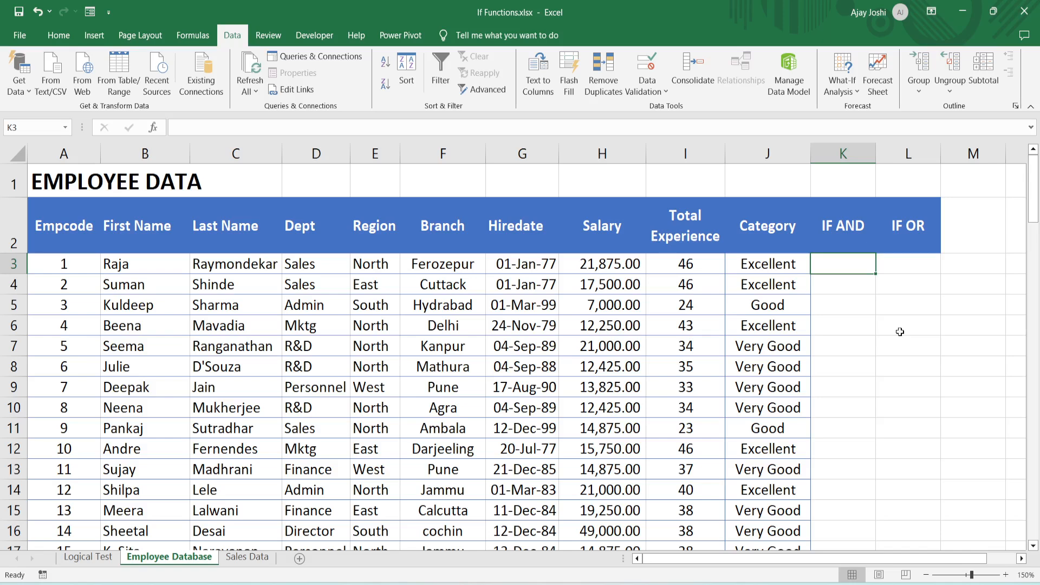
{"action": "key", "text": "Left"}
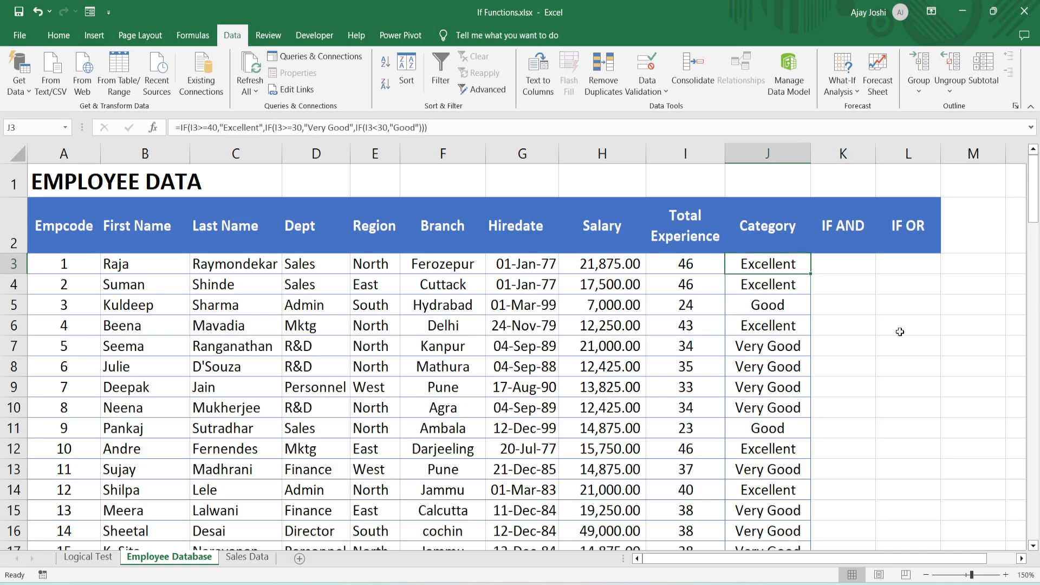
{"action": "key", "text": "Left"}
{"action": "key", "text": "Left"}
{"action": "key", "text": "Left"}
{"action": "key", "text": "Left"}
{"action": "key", "text": "Left"}
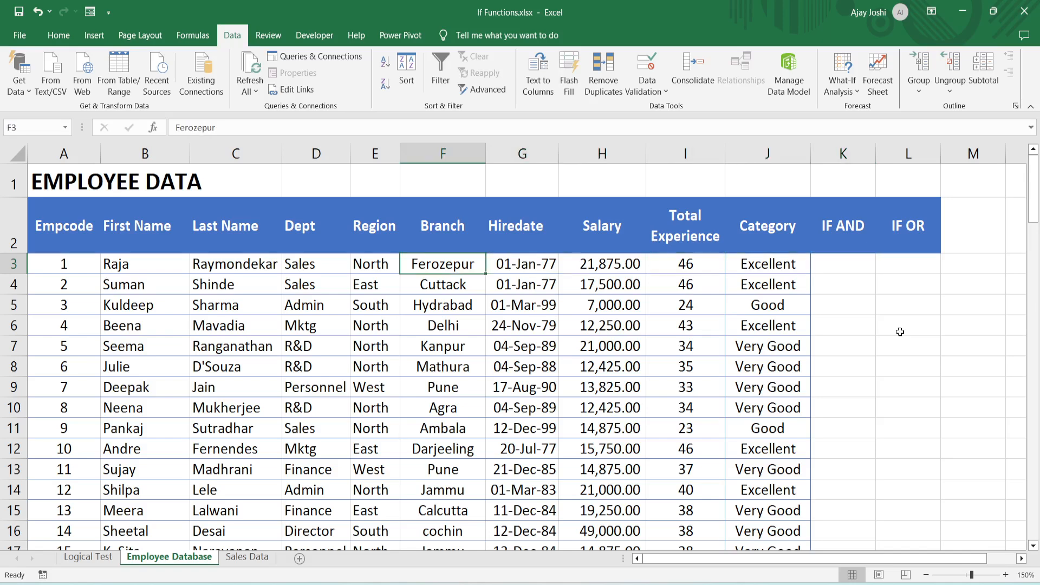
{"action": "key", "text": "Up"}
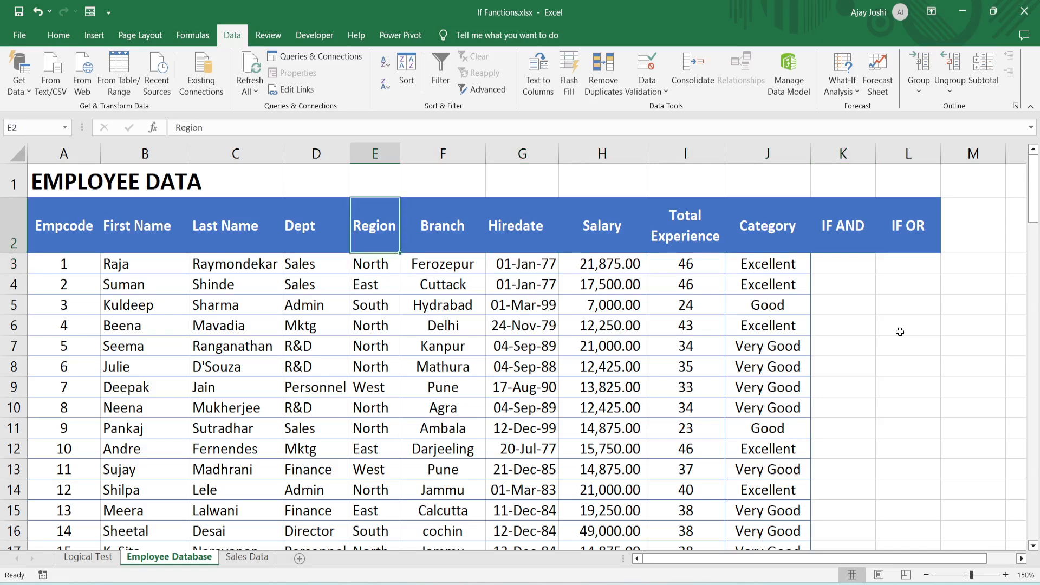
{"action": "key", "text": "Down"}
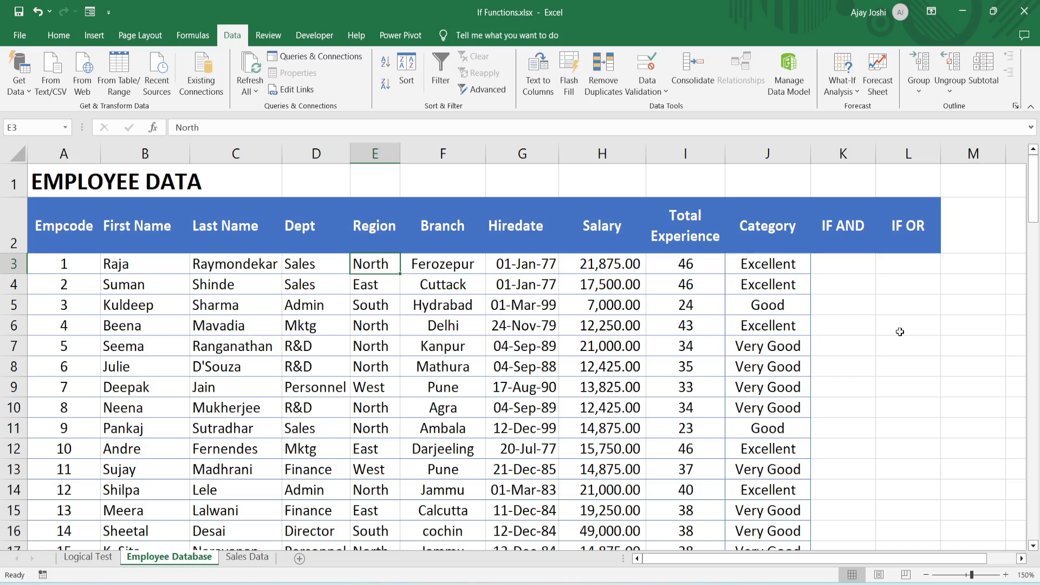
{"action": "key", "text": "Right"}
{"action": "key", "text": "Right"}
{"action": "key", "text": "Right"}
{"action": "key", "text": "Right"}
{"action": "key", "text": "Right"}
{"action": "key", "text": "Right"}
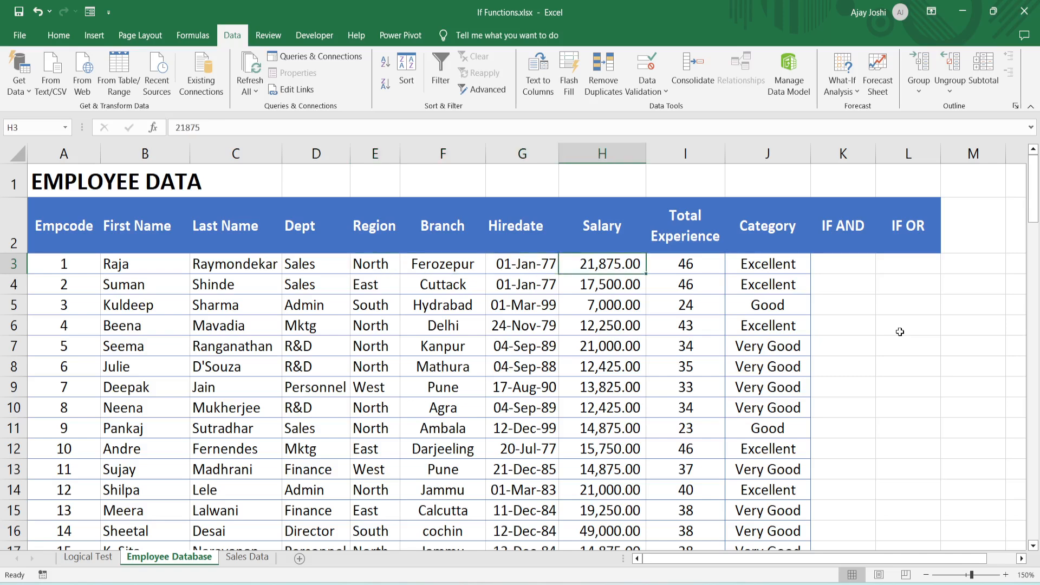
{"action": "type", "text": "="}
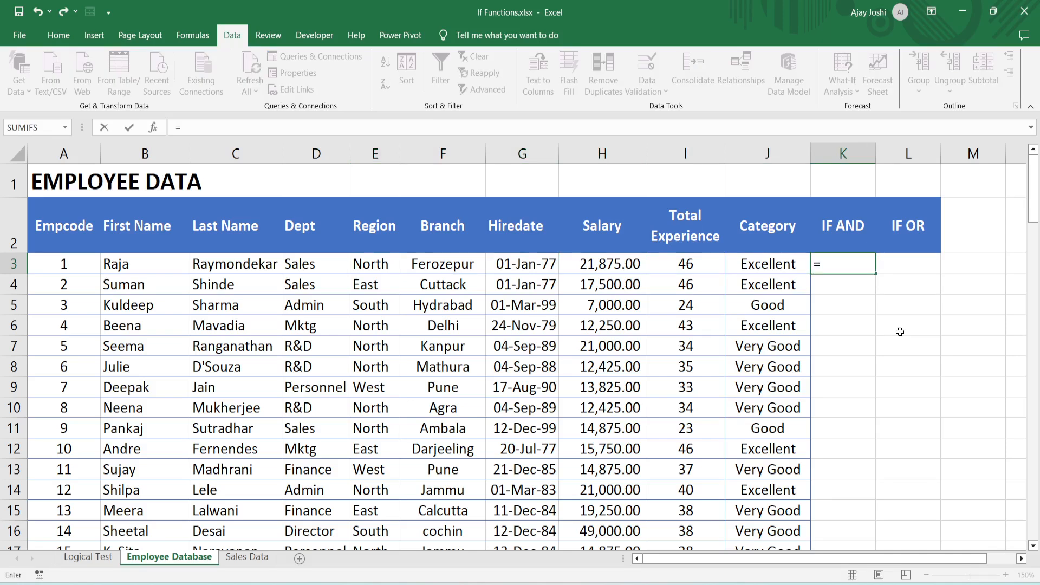
{"action": "type", "text": "if(and"}
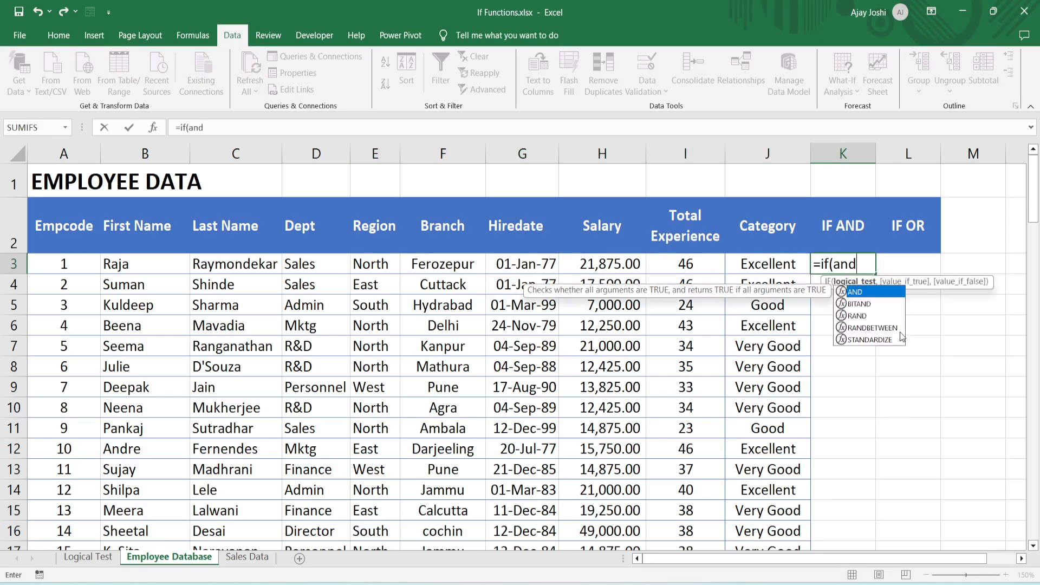
{"action": "key", "text": "Escape"}
{"action": "key", "text": "Escape"}
- Start an IF formula in K3 with a nested AND whose first condition is E3="North"
{"action": "type", "text": "="}
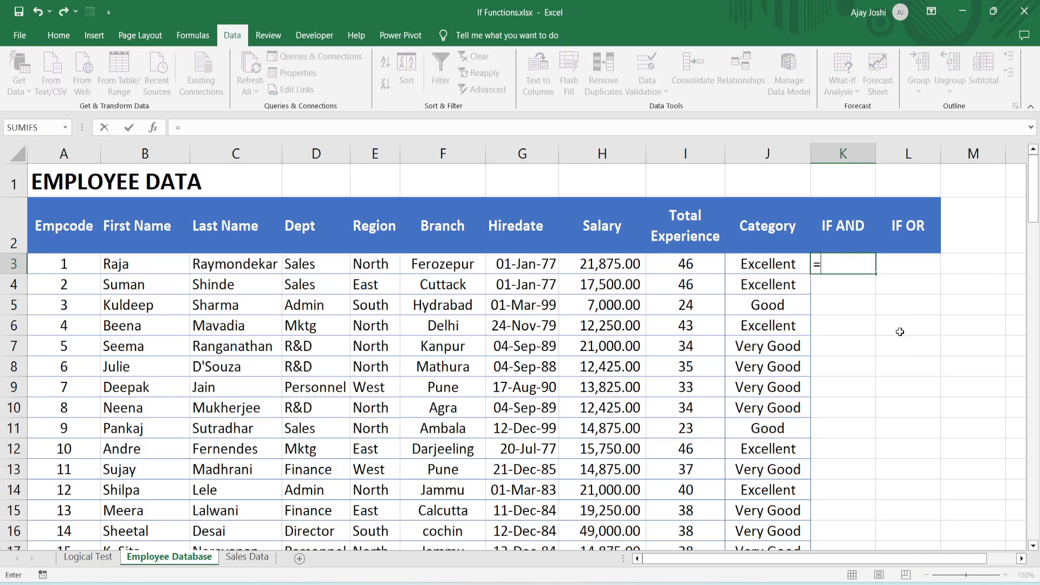
{"action": "type", "text": "IF("}
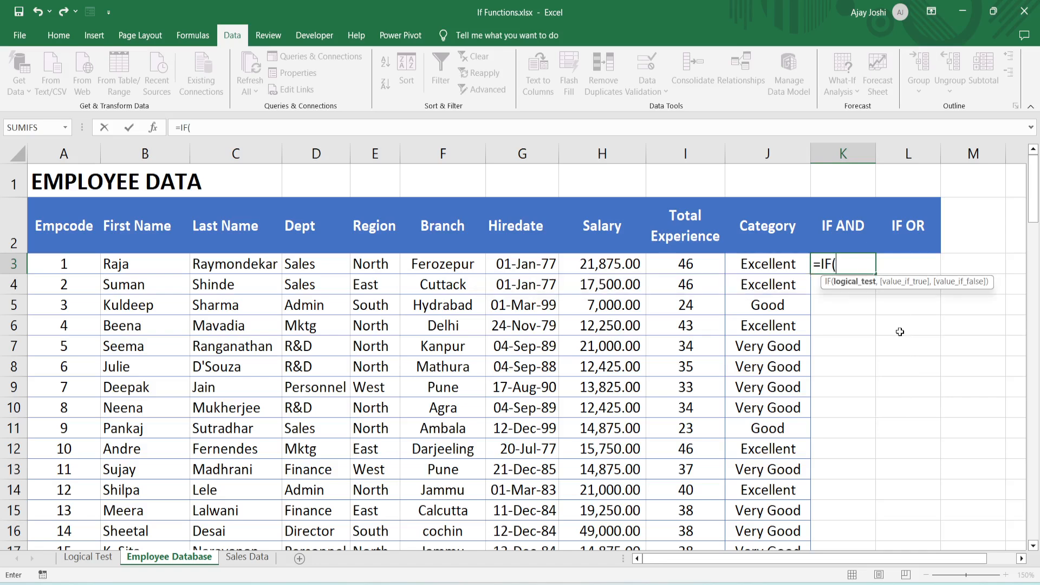
{"action": "type", "text": "AND("}
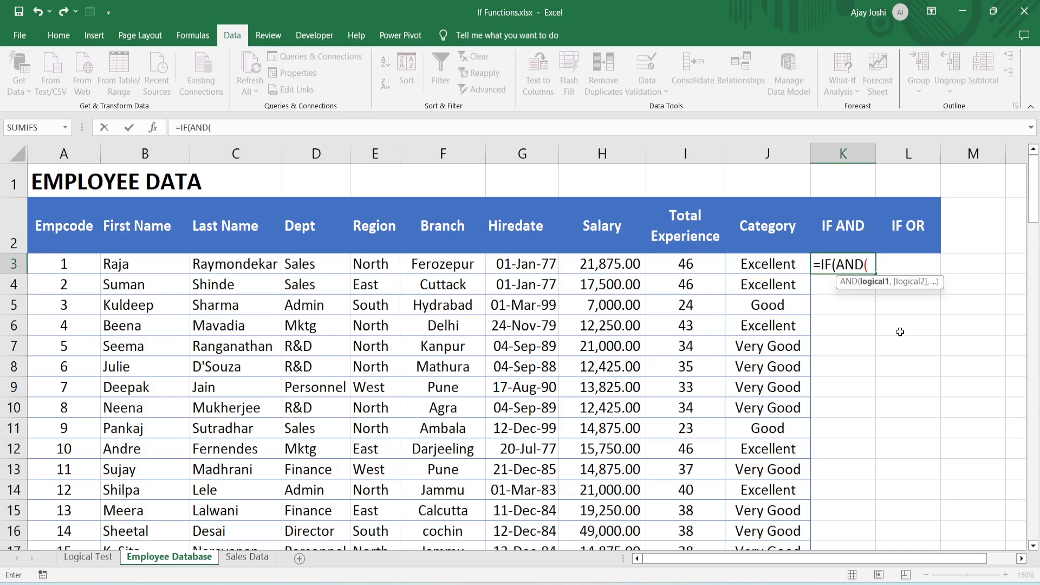
{"action": "key", "text": "Left"}
{"action": "key", "text": "Left"}
{"action": "key", "text": "Left"}
{"action": "key", "text": "Left"}
{"action": "key", "text": "Left"}
{"action": "key", "text": "Left"}
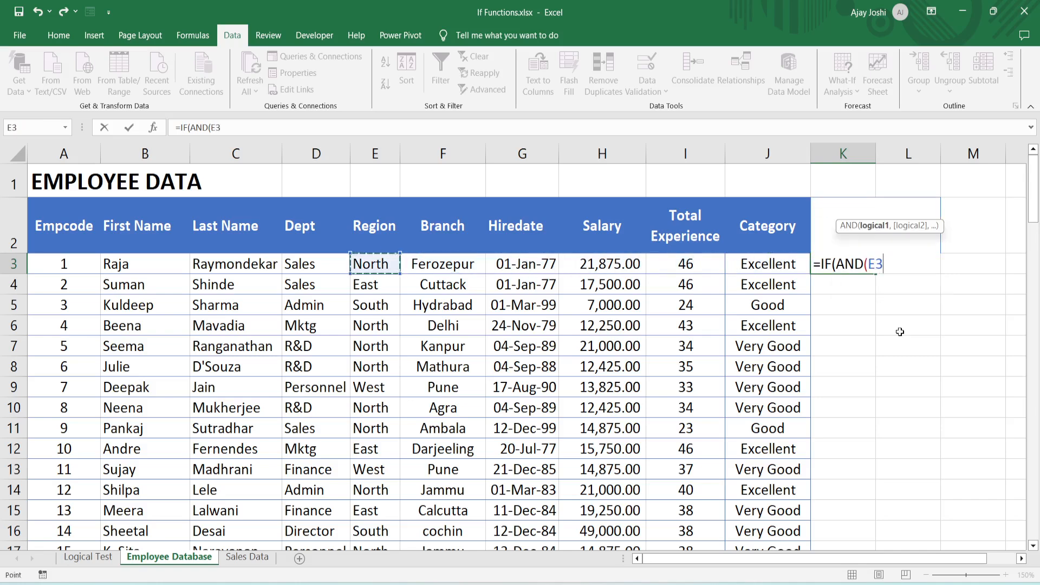
{"action": "type", "text": "=\""}
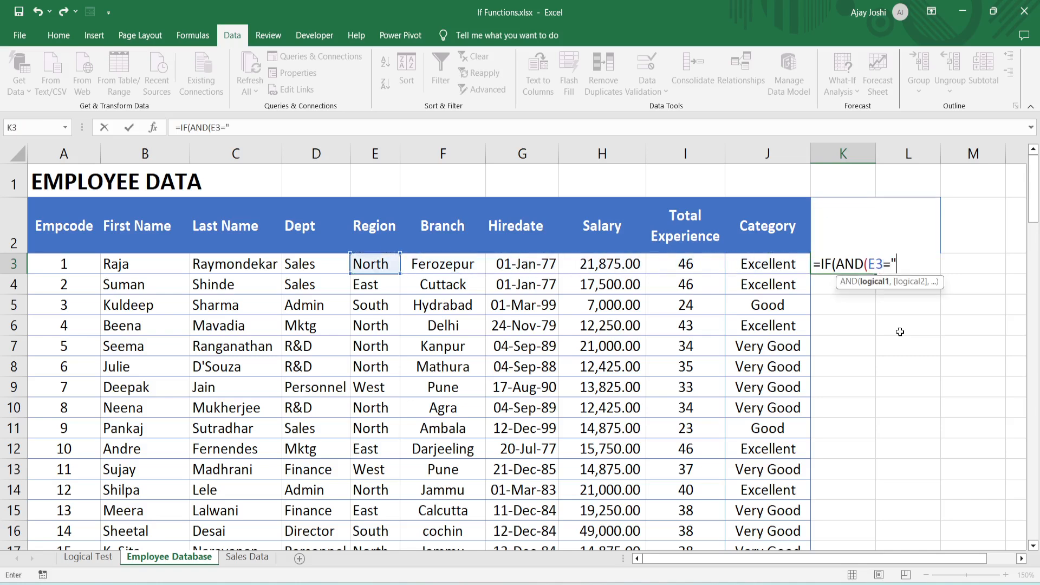
{"action": "type", "text": "N"}
{"action": "key", "text": "BackSpace"}
{"action": "type", "text": "North\""}
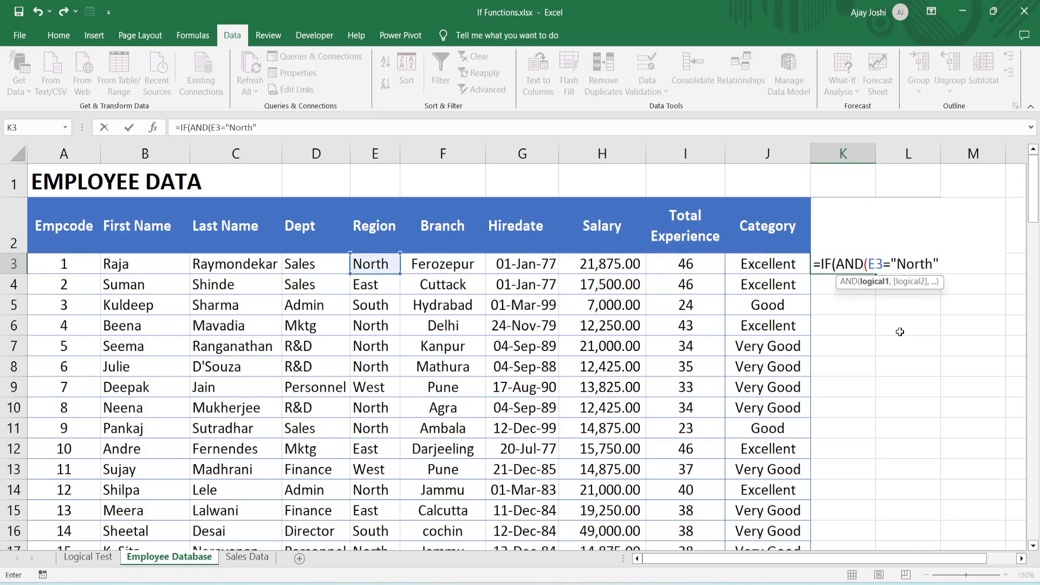
{"action": "type", "text": ","}
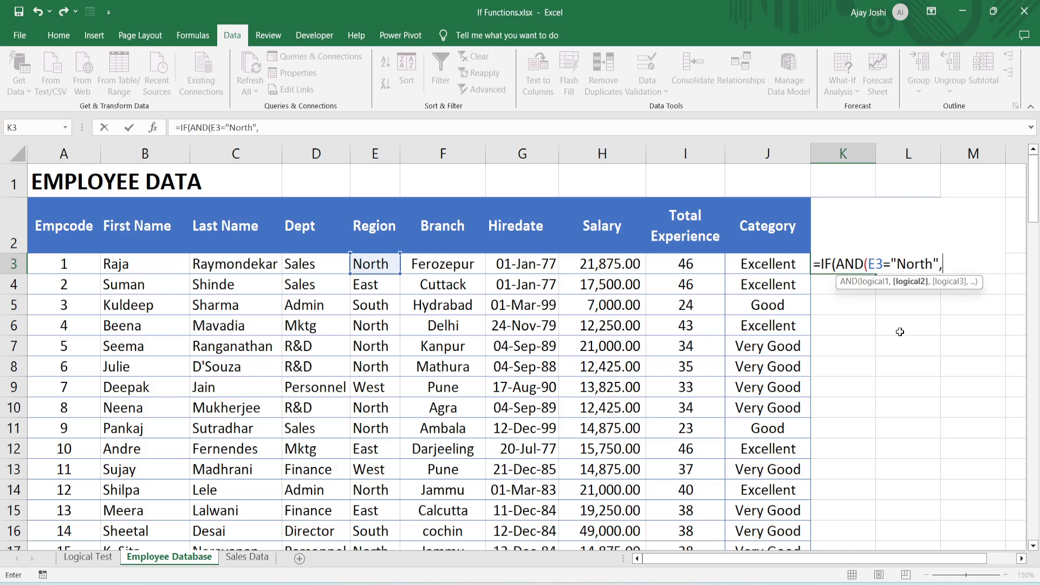
- Add I3>=35 as the second AND condition in K3's formula and close the AND function
{"action": "key", "text": "Left"}
{"action": "key", "text": "Left"}
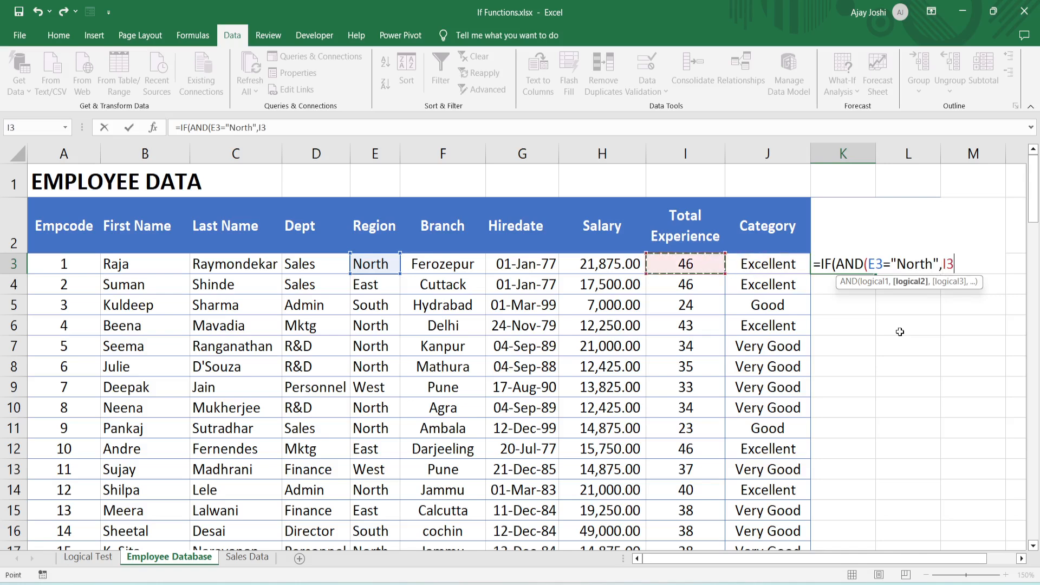
{"action": "type", "text": ">=35"}
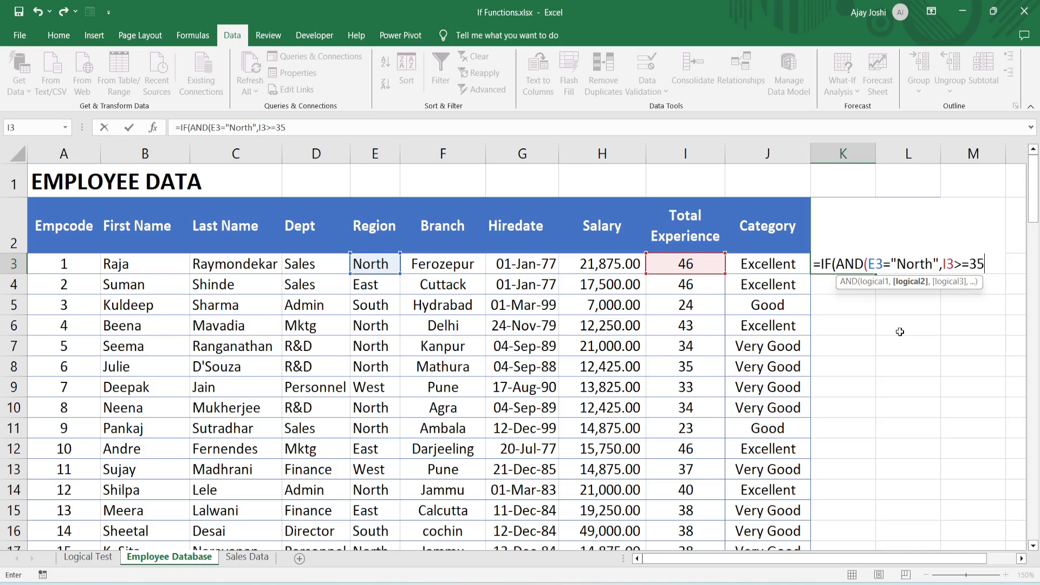
{"action": "type", "text": ")"}
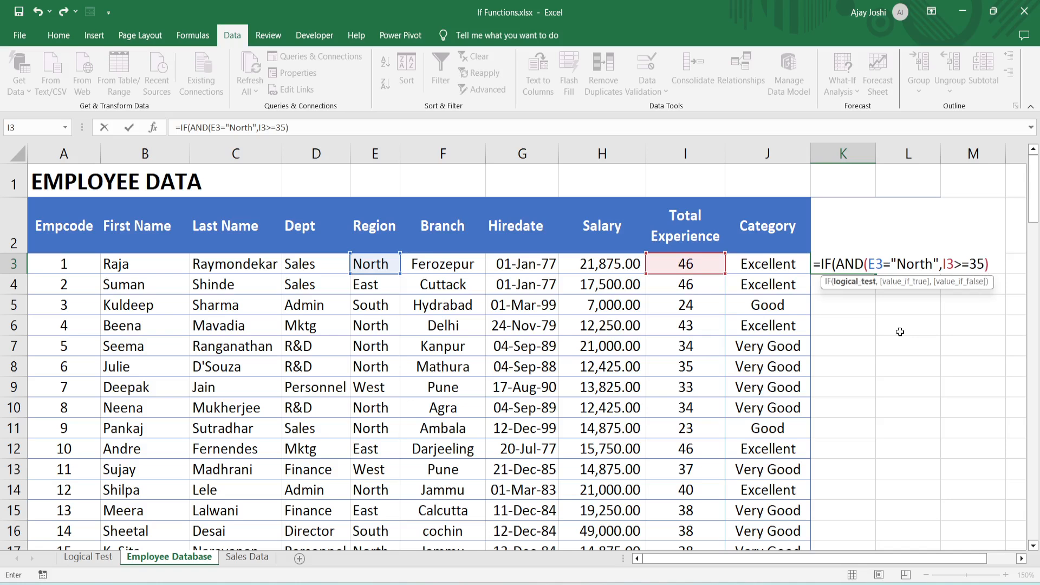
{"action": "type", "text": ","}
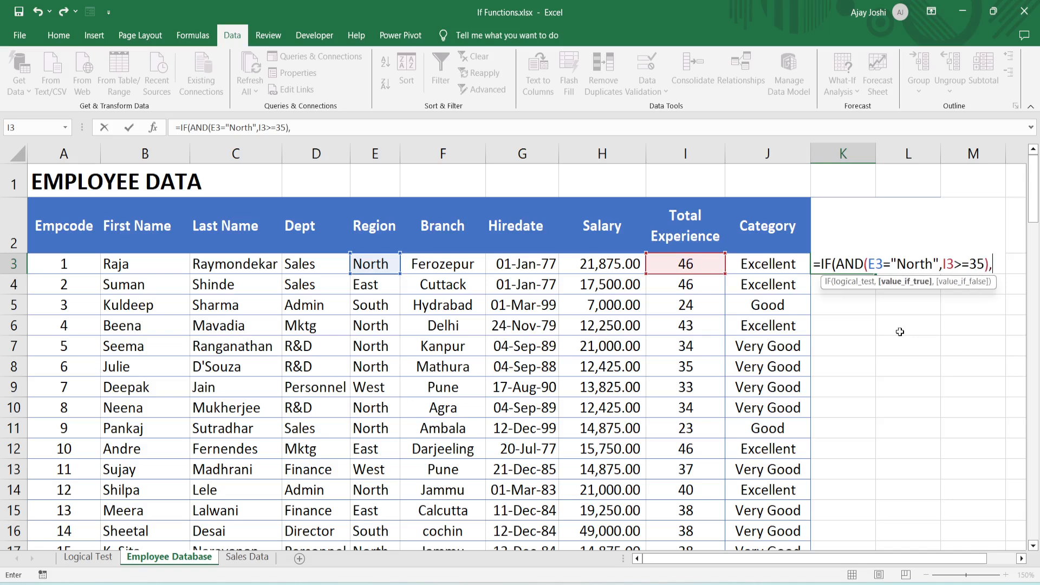
{"action": "type", "text": "\"Selected"}
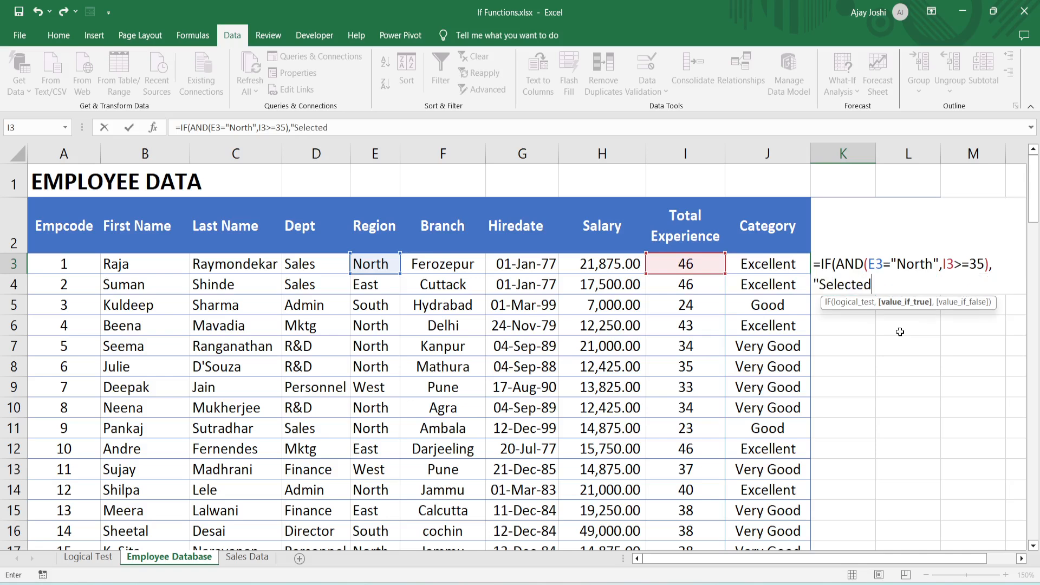
{"action": "type", "text": "\","}
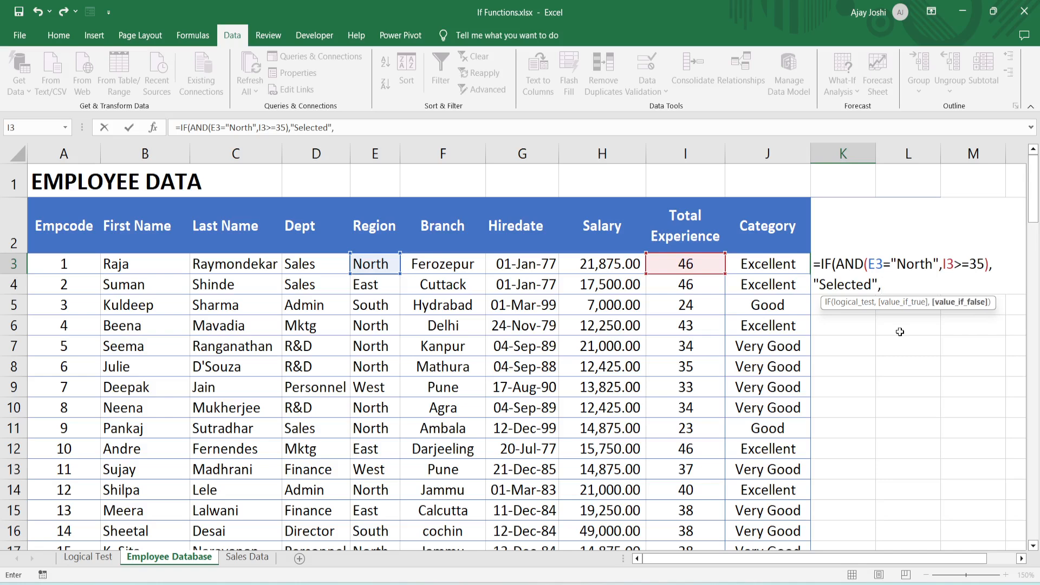
{"action": "type", "text": "\"\")"}
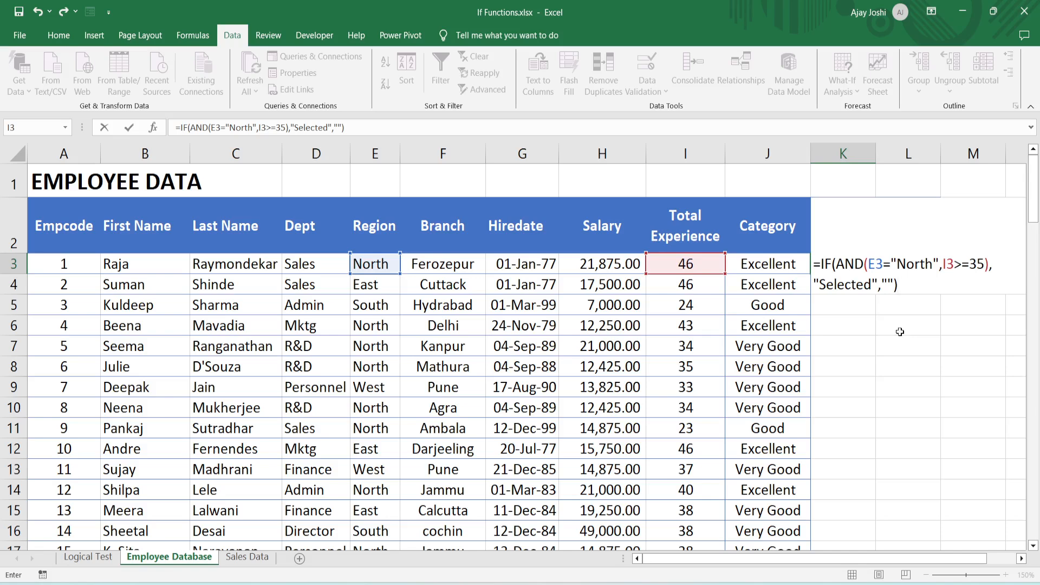
- Complete K3's formula to return "Selected" when both conditions are true and an empty string "" otherwise
{"action": "key", "text": "Return"}
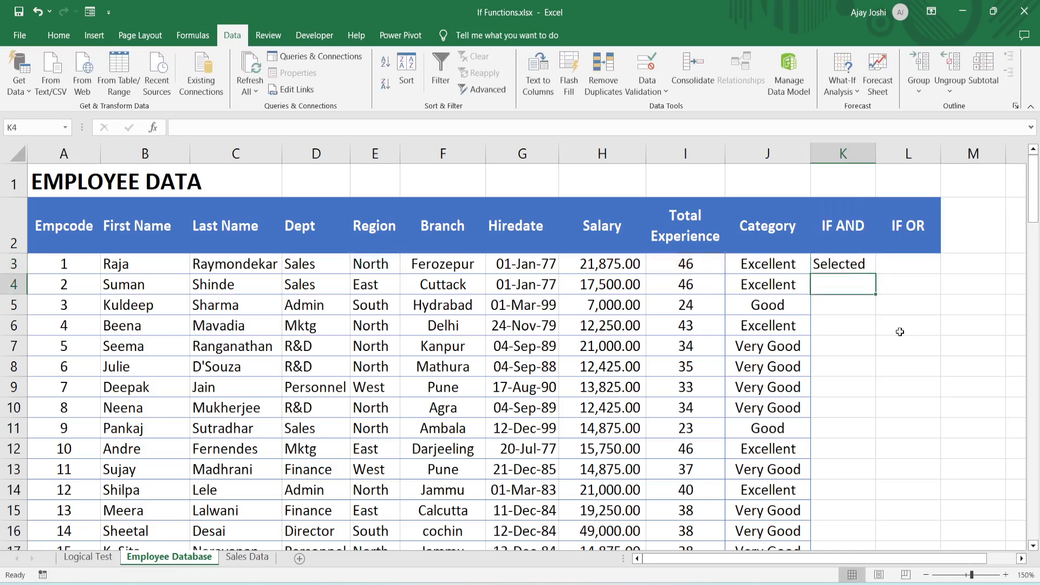
- Fill the IF AND formula from K3 down column K to the last employee row, row 102
{"action": "key", "text": "Up"}
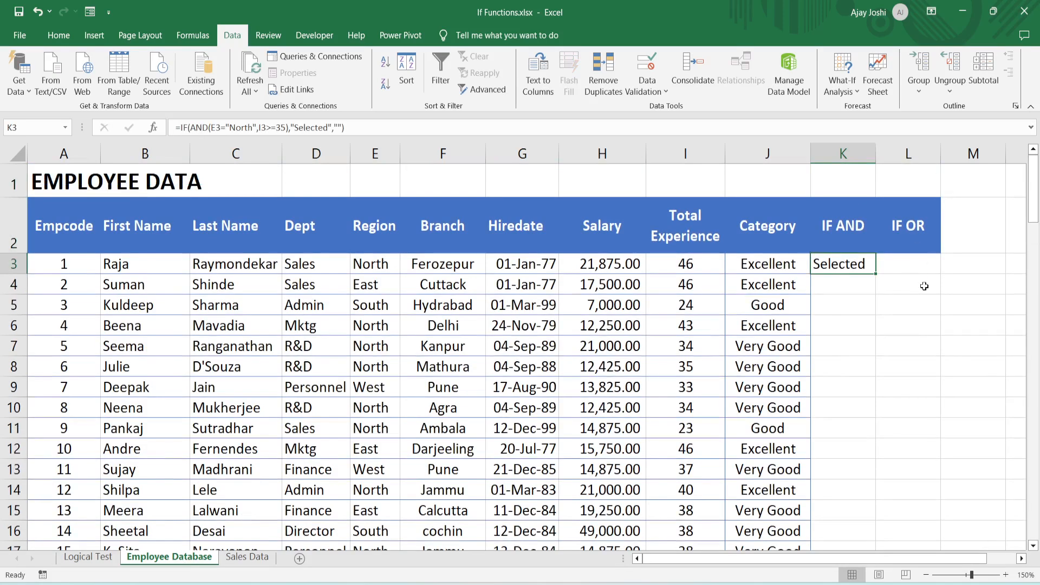
{"action": "left_click", "coordinate": [875, 273]}
{"action": "left_click_drag", "start_coordinate": [874, 273], "coordinate": [851, 520]}
{"action": "left_click", "coordinate": [926, 345]}
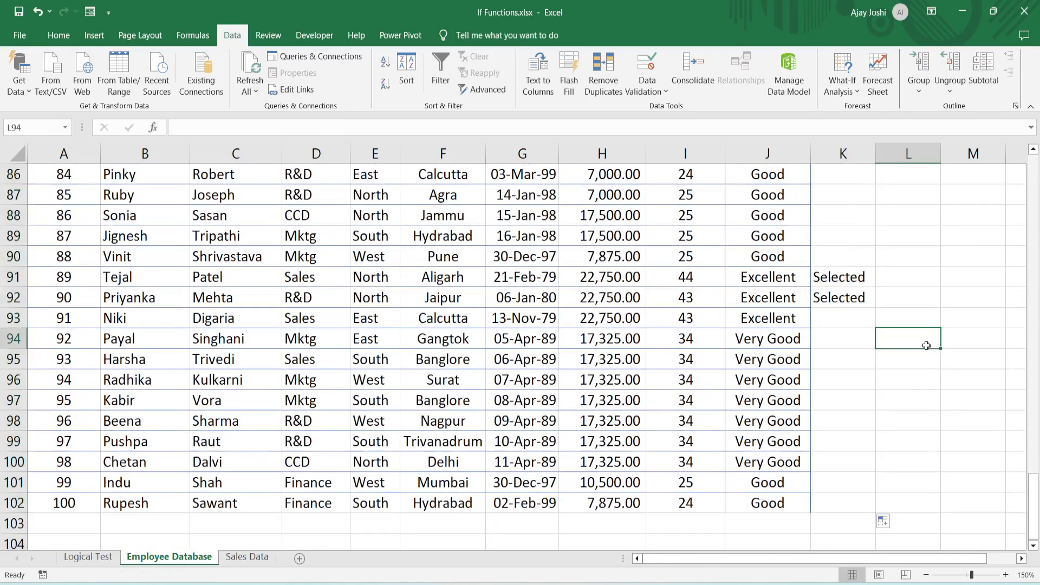
- Compare the Region and Total Experience in rows 92 and 93 with their IF AND results, and return to K3
{"action": "key", "text": "Up"}
{"action": "key", "text": "Up"}
{"action": "key", "text": "Left"}
{"action": "key", "text": "Left"}
{"action": "key", "text": "Left"}
{"action": "key", "text": "Left"}
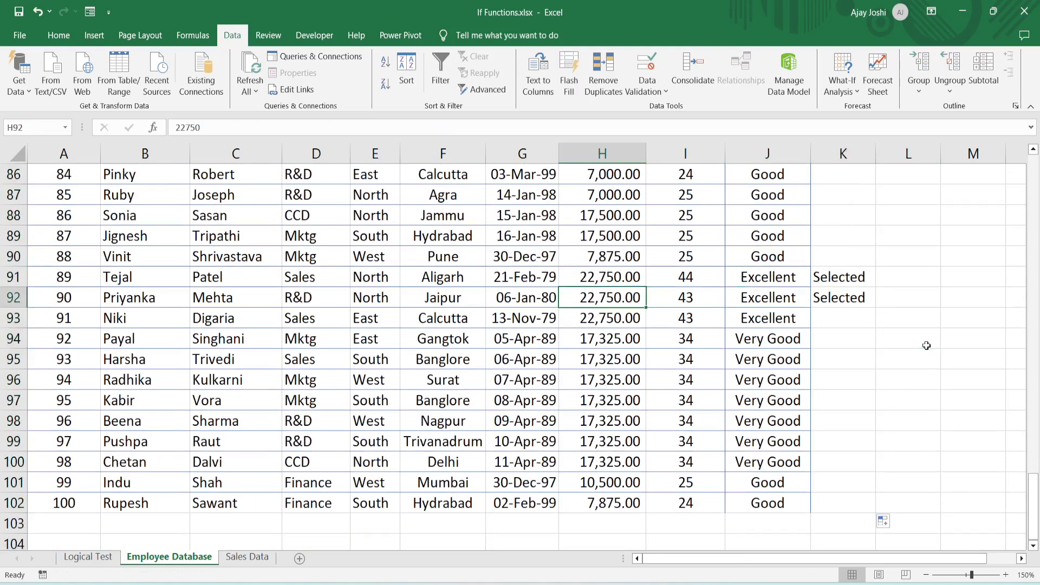
{"action": "key", "text": "Right"}
{"action": "key", "text": "Right"}
{"action": "key", "text": "Right"}
{"action": "key", "text": "Left"}
{"action": "key", "text": "Left"}
{"action": "key", "text": "Left"}
{"action": "key", "text": "Left"}
{"action": "key", "text": "Left"}
{"action": "key", "text": "Left"}
{"action": "key", "text": "Down"}
{"action": "key", "text": "Right"}
{"action": "key", "text": "Right"}
{"action": "key", "text": "Left"}
{"action": "key", "text": "Left"}
{"action": "key", "text": "Right"}
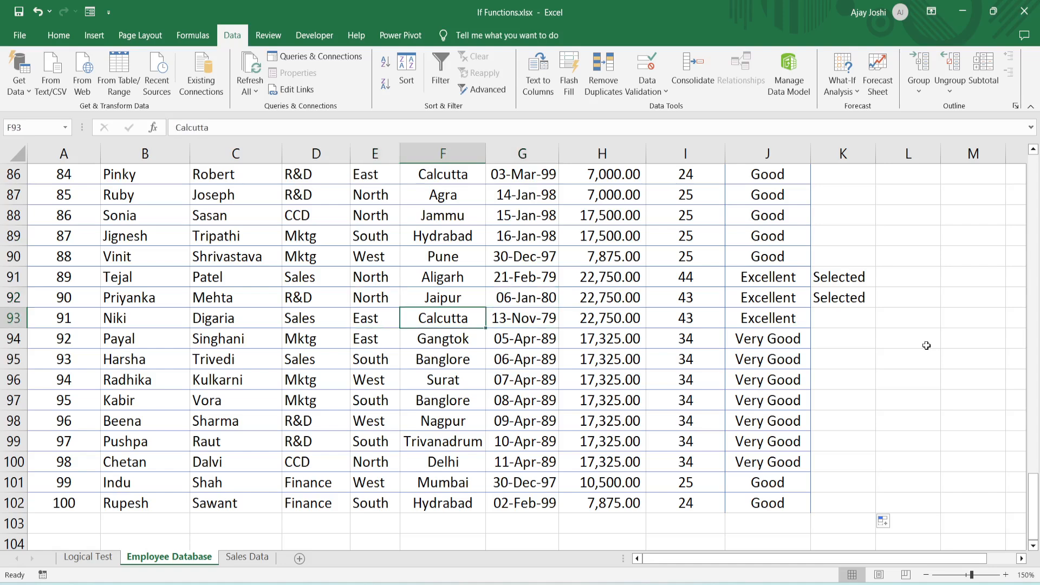
{"action": "key", "text": "Right"}
{"action": "key", "text": "Right"}
{"action": "key", "text": "Right"}
{"action": "key", "text": "Right"}
{"action": "key", "text": "Right"}
{"action": "key", "text": "Up"}
{"action": "key", "text": "Up"}
{"action": "key", "text": "ctrl+Up"}
{"action": "key", "text": "ctrl+Up"}
{"action": "key", "text": "Down"}
{"action": "key", "text": "Down"}
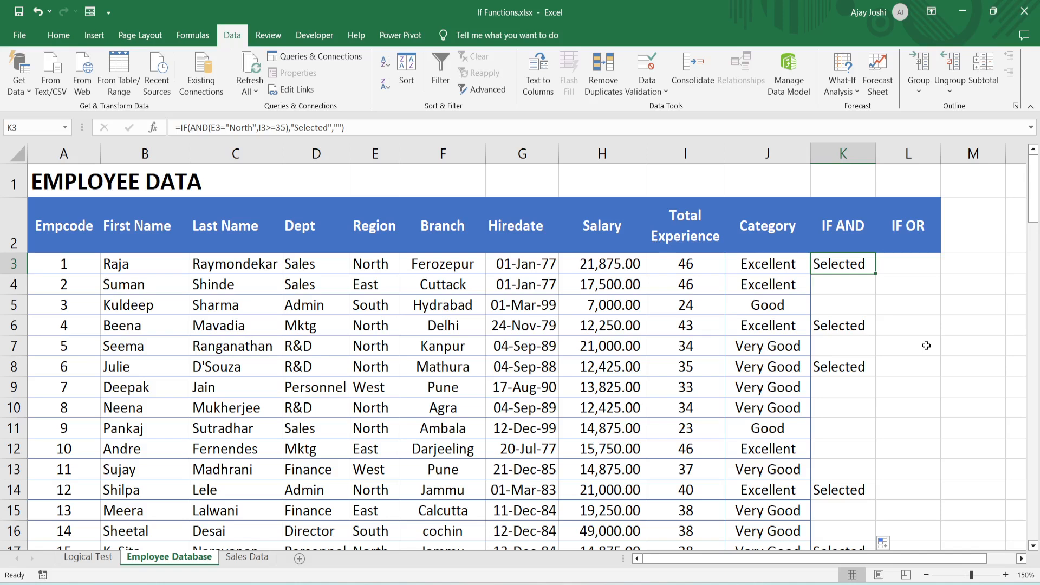
- Start an IF formula in L3 with a nested OR whose first condition is E3="North"
{"action": "key", "text": "Left"}
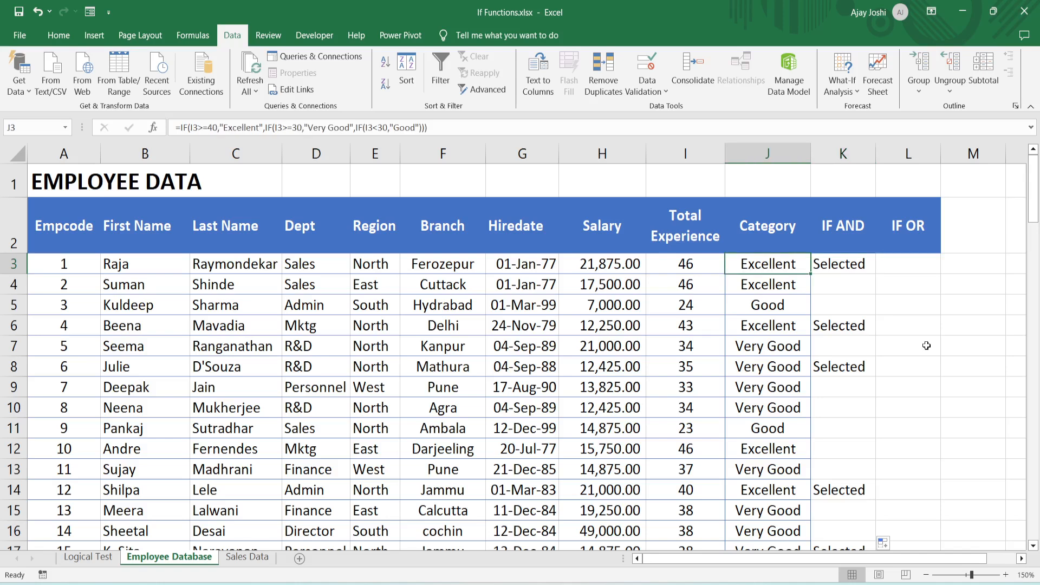
{"action": "key", "text": "Right"}
{"action": "key", "text": "Right"}
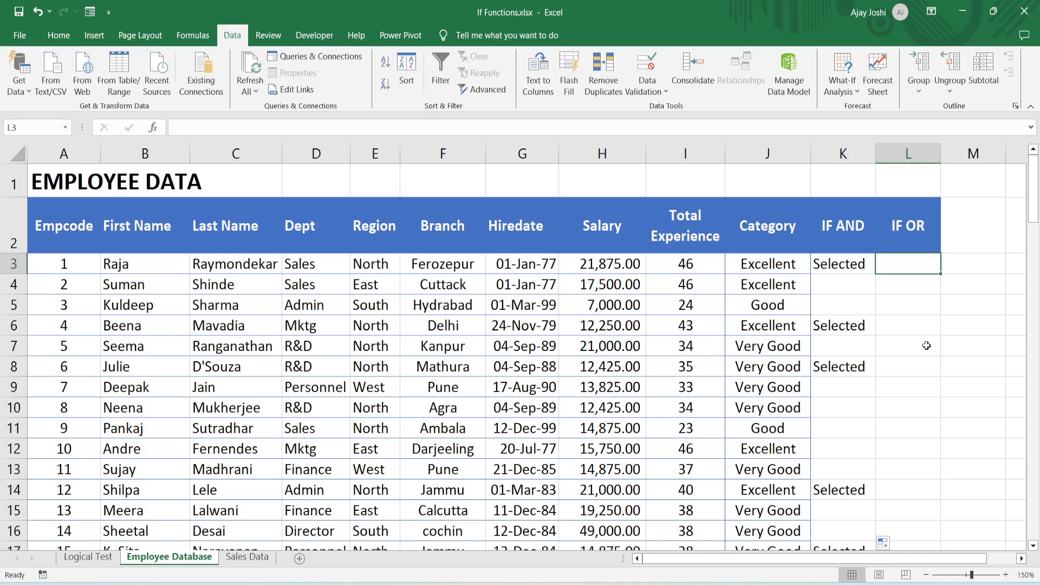
{"action": "type", "text": "="}
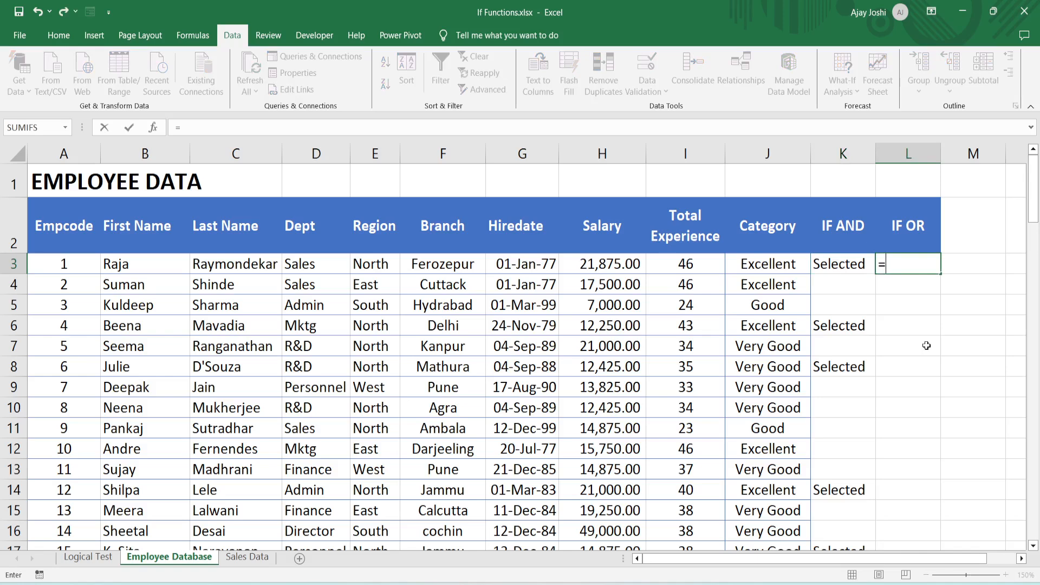
{"action": "type", "text": "IF"}
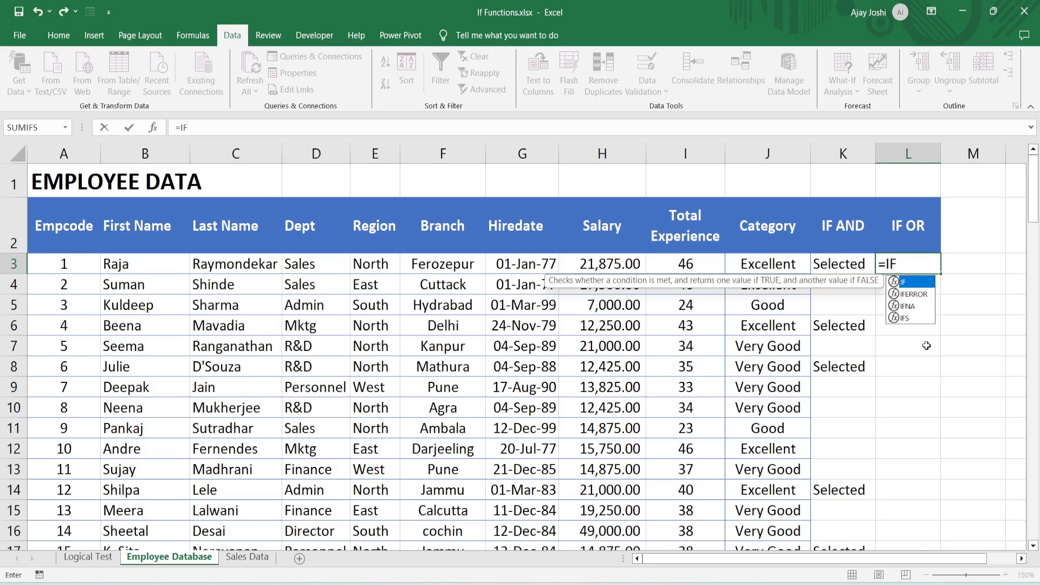
{"action": "type", "text": "("}
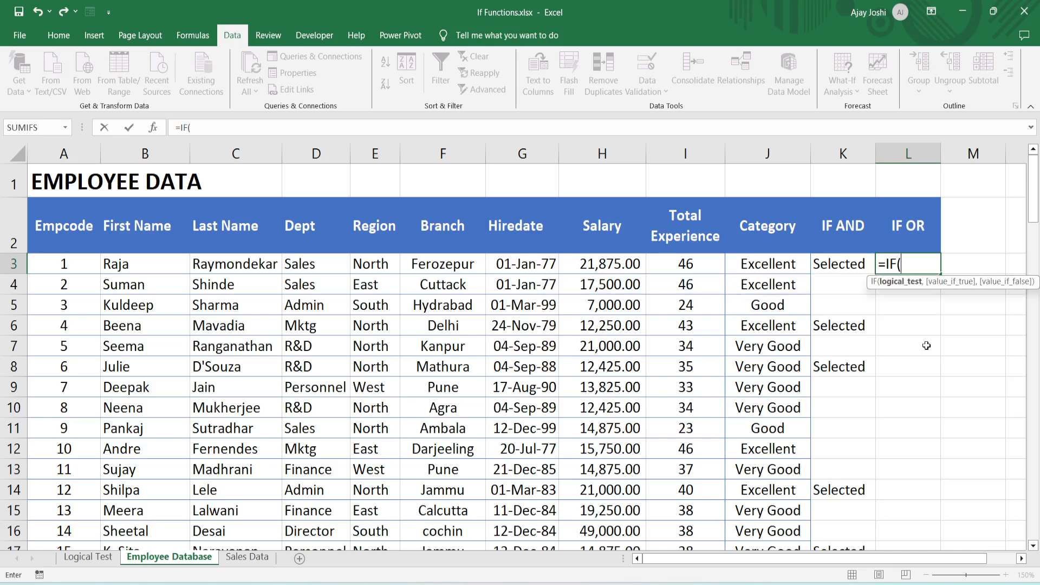
{"action": "type", "text": "OR("}
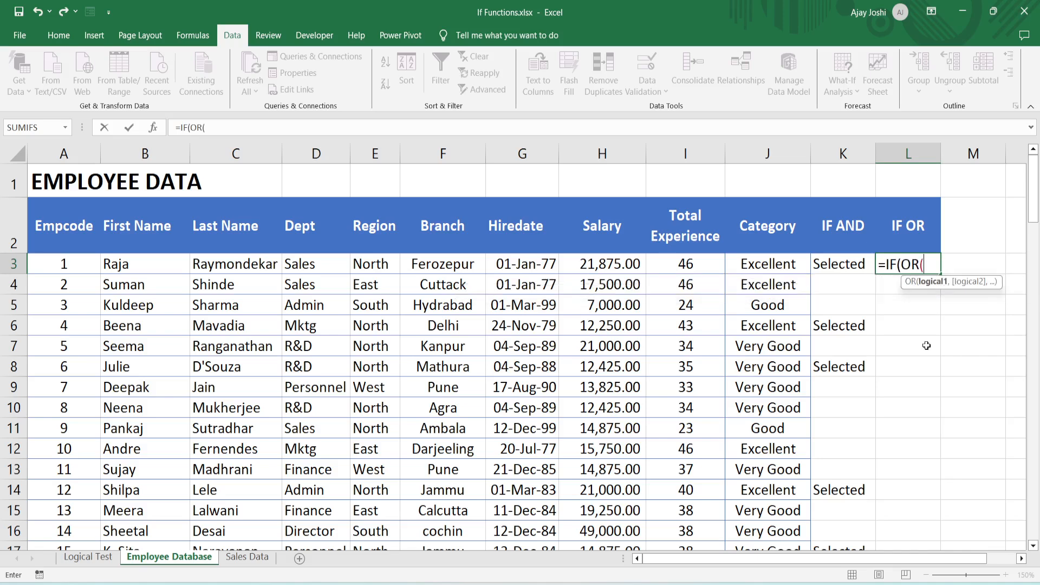
{"action": "key", "text": "Left"}
{"action": "key", "text": "Left"}
{"action": "key", "text": "Left"}
{"action": "key", "text": "Left"}
{"action": "key", "text": "Left"}
{"action": "key", "text": "Left"}
{"action": "key", "text": "Left"}
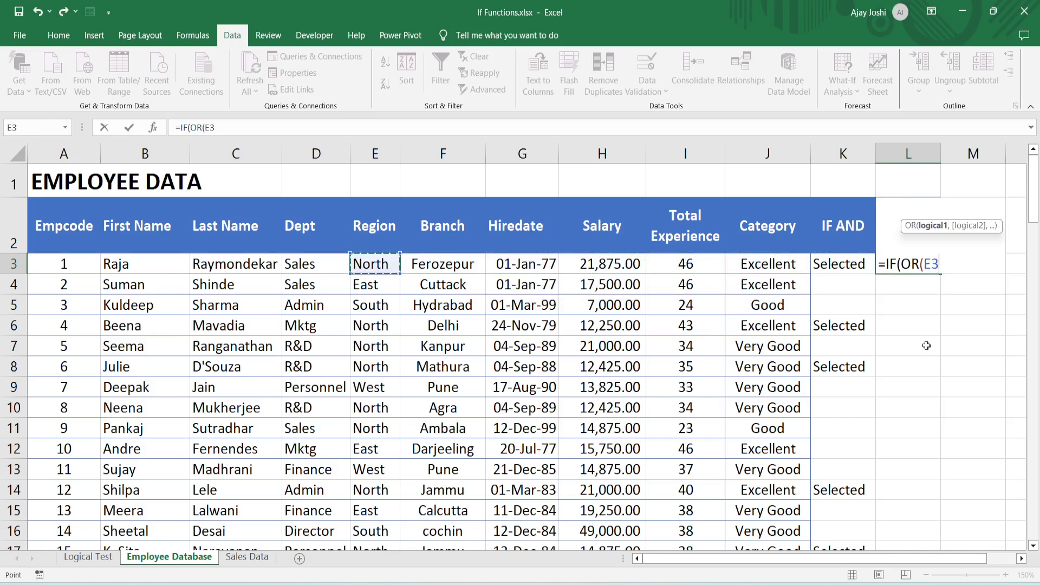
{"action": "type", "text": "=\""}
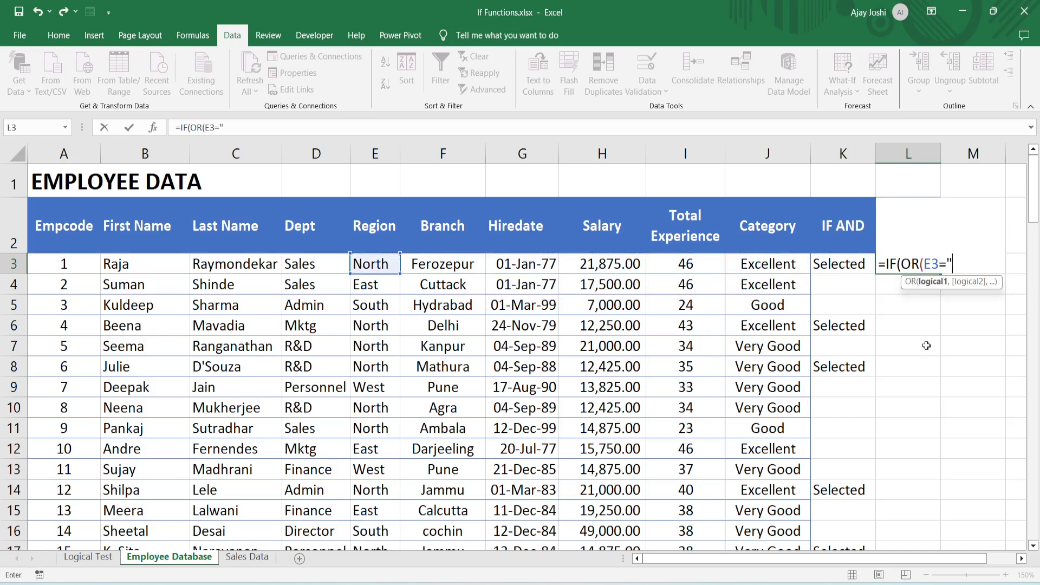
{"action": "type", "text": "North\","}
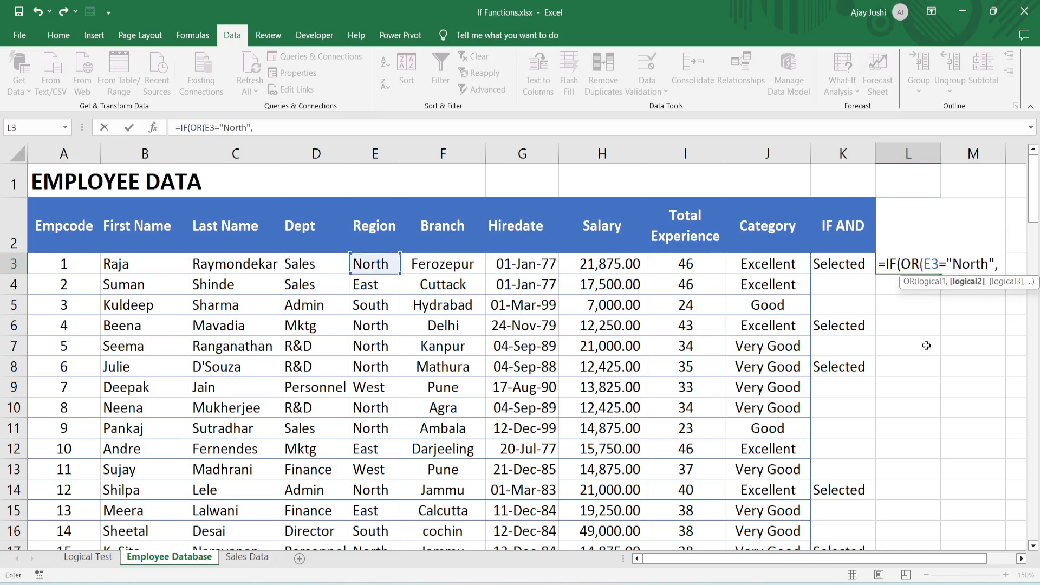
- Add I3>=35 as the second OR condition in L3's formula and close the OR function
{"action": "key", "text": "Left"}
{"action": "key", "text": "Left"}
{"action": "key", "text": "Left"}
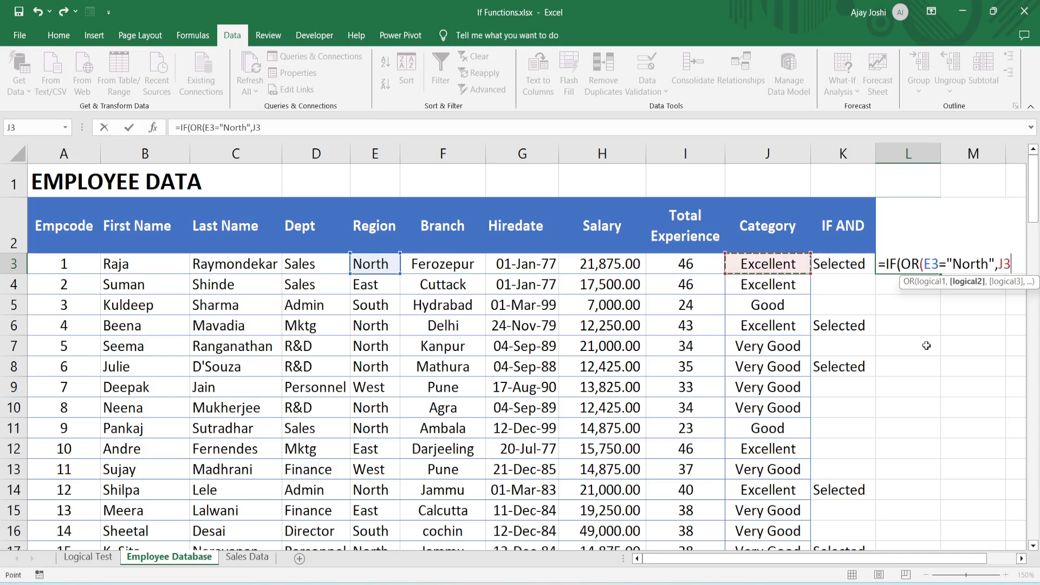
{"action": "key", "text": "F2"}
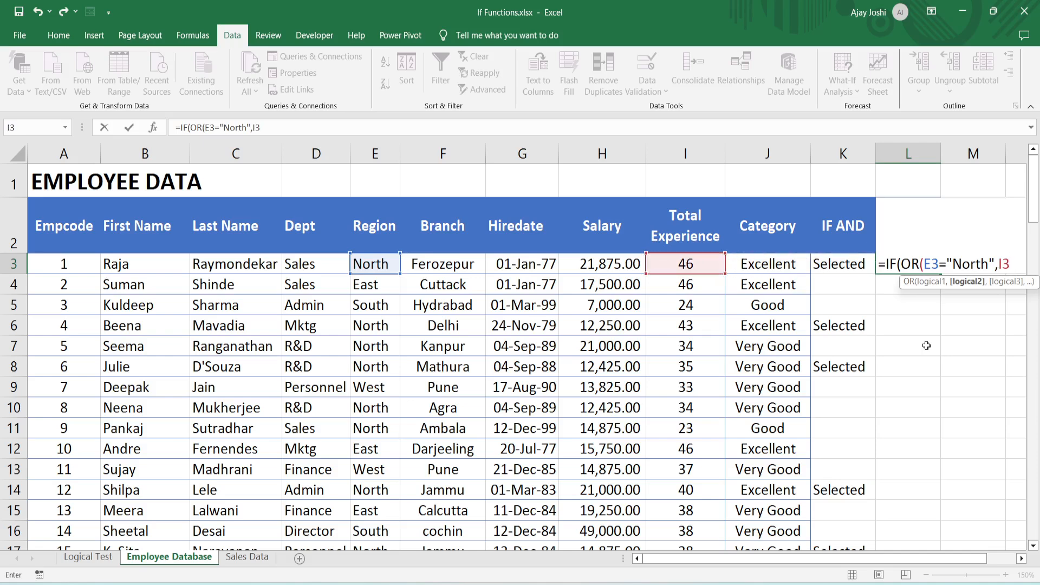
{"action": "type", "text": ">=35)"}
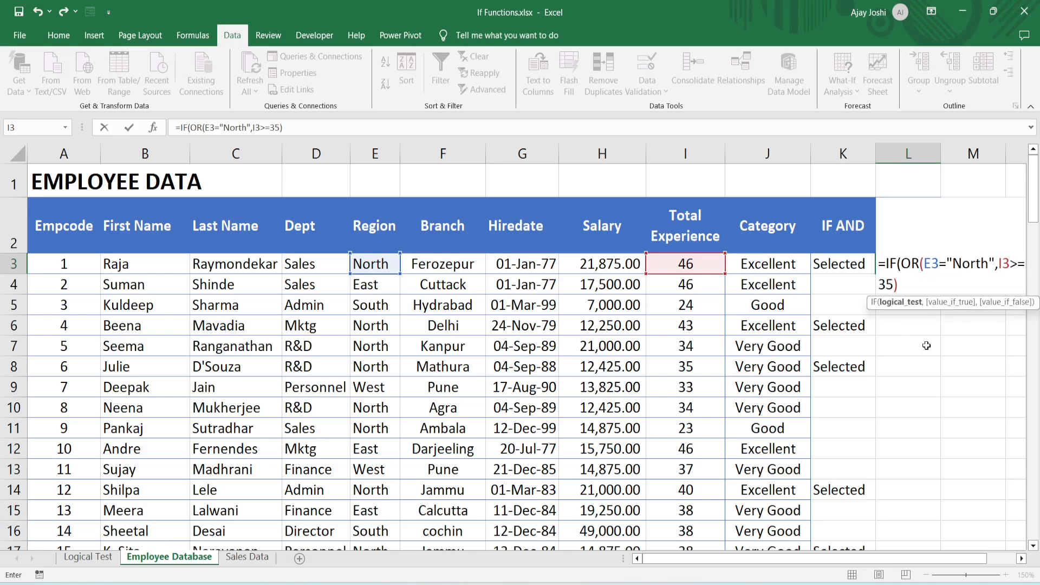
{"action": "type", "text": ",\"Selected\","}
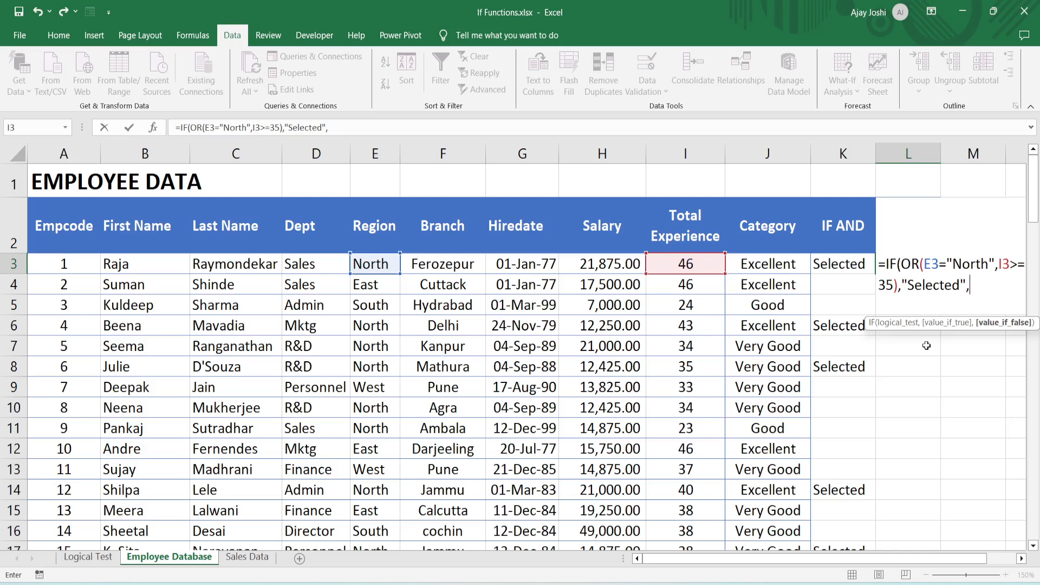
- Complete L3's formula to return "Selected" when either condition is true and an empty string "" otherwise
{"action": "type", "text": "\"\")"}
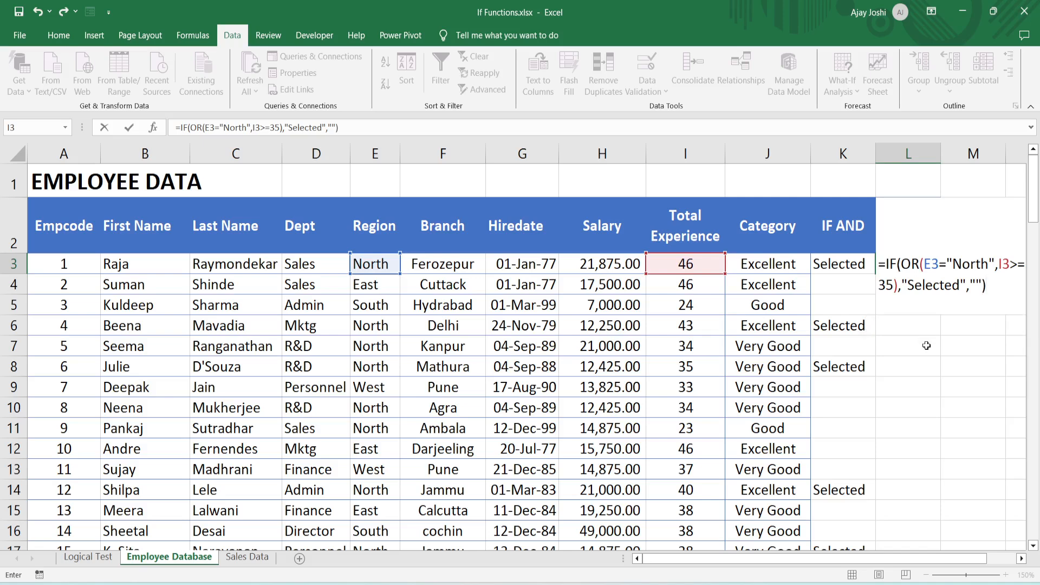
{"action": "key", "text": "Return"}
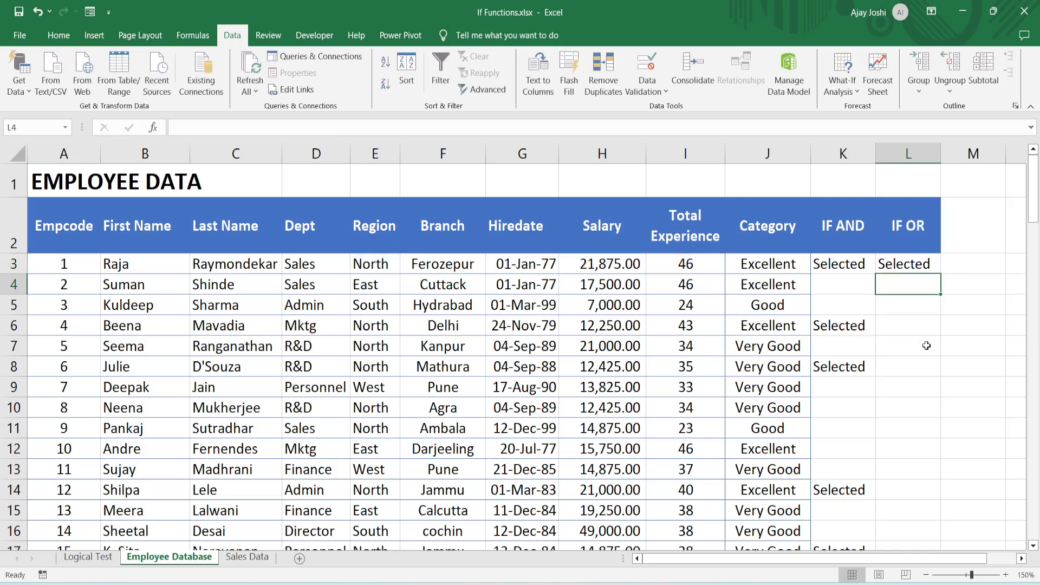
- Fill L3's IF OR formula down the rest of the IF OR column and return to the top of the sheet
{"action": "key", "text": "Up"}
{"action": "left_click_drag", "start_coordinate": [941, 274], "coordinate": [955, 518]}
{"action": "left_click", "coordinate": [945, 337]}
{"action": "key", "text": "Up"}
{"action": "key", "text": "Left"}
{"action": "key", "text": "Up"}
{"action": "key", "text": "ctrl+Up"}
{"action": "key", "text": "ctrl+Up"}
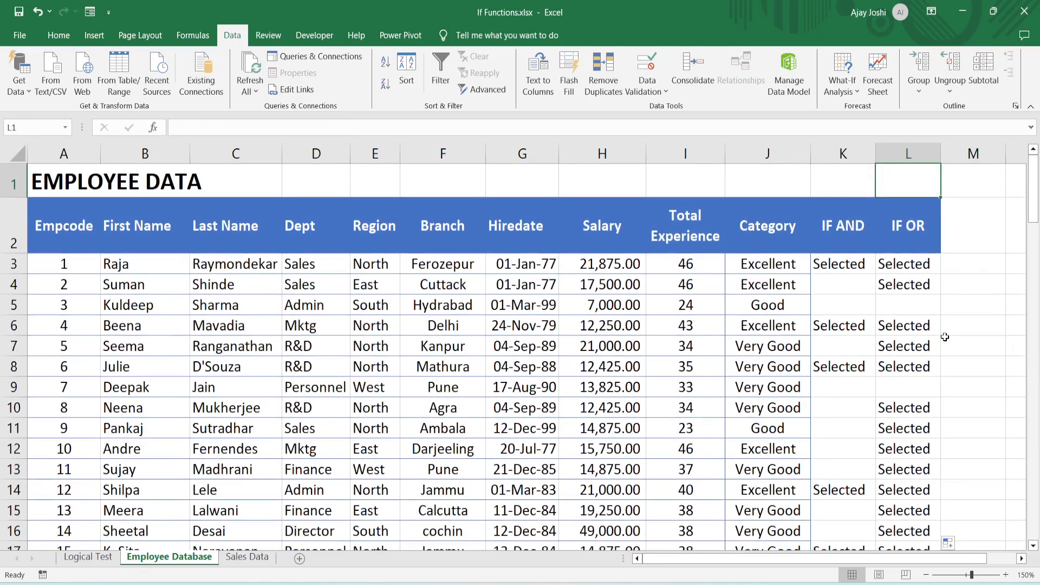
- Check the Region and Total Experience in row 6 against its IF OR result
{"action": "key", "text": "Down"}
{"action": "key", "text": "Down"}
{"action": "key", "text": "Down"}
{"action": "key", "text": "Down"}
{"action": "key", "text": "Down"}
{"action": "key", "text": "Left"}
{"action": "key", "text": "Left"}
{"action": "key", "text": "Left"}
{"action": "key", "text": "Left"}
{"action": "key", "text": "Left"}
{"action": "key", "text": "Left"}
{"action": "key", "text": "Left"}
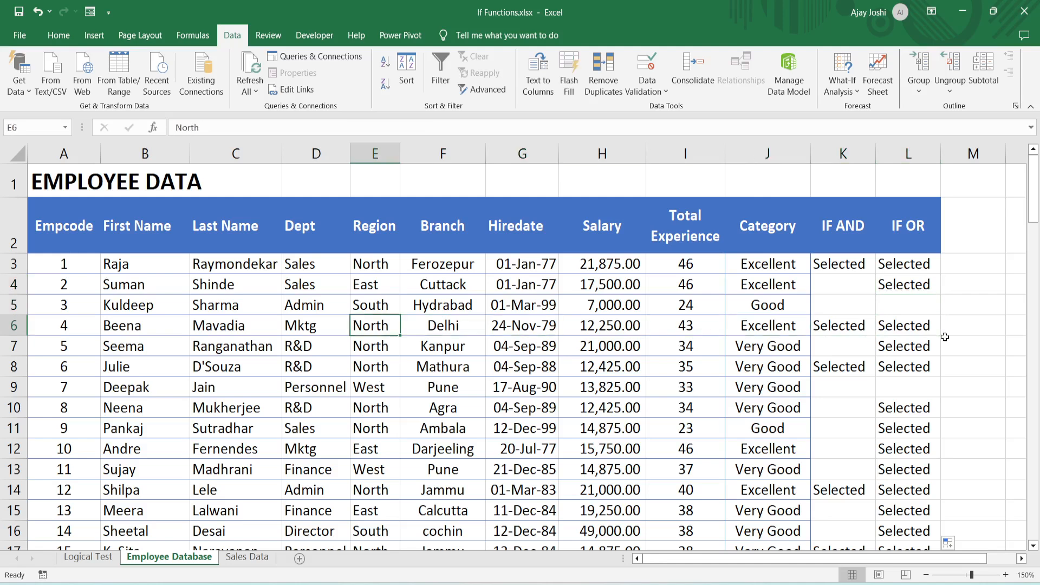
{"action": "key", "text": "Right"}
{"action": "key", "text": "ctrl+Right"}
- Compare the Region and Total Experience in row 7 with the IF OR result in L7
{"action": "key", "text": "Down"}
{"action": "key", "text": "Left"}
{"action": "key", "text": "Left"}
{"action": "key", "text": "Left"}
{"action": "key", "text": "Left"}
{"action": "key", "text": "Left"}
{"action": "key", "text": "Left"}
{"action": "key", "text": "Left"}
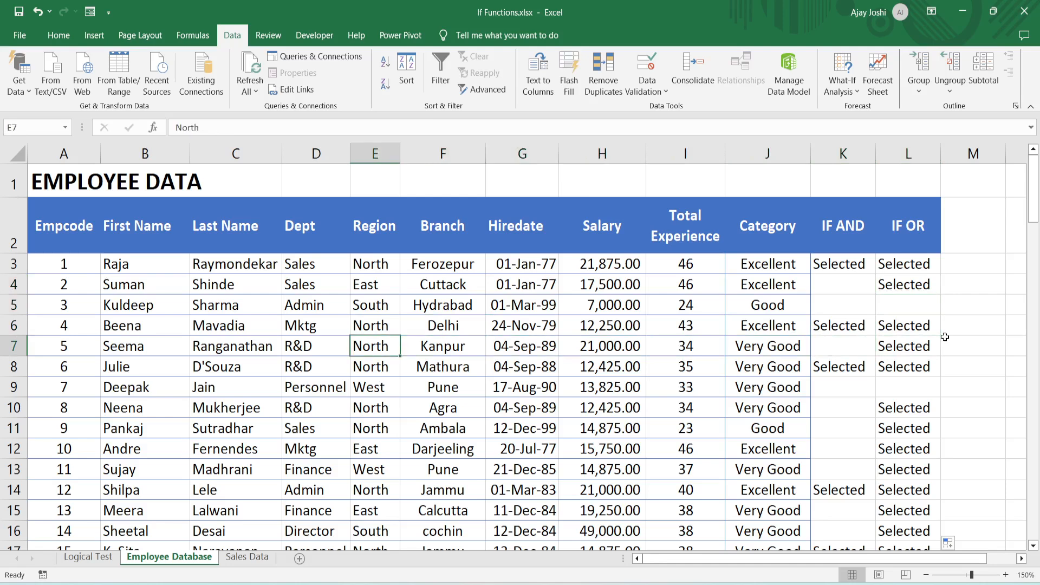
{"action": "key", "text": "Right"}
{"action": "key", "text": "Right"}
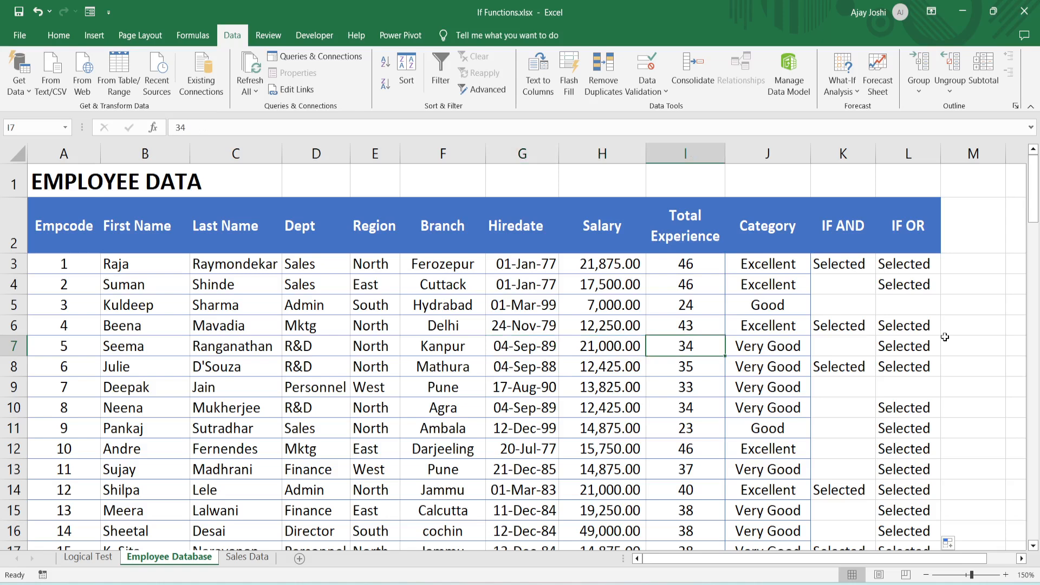
{"action": "key", "text": "Right"}
{"action": "key", "text": "Right"}
{"action": "key", "text": "Right"}
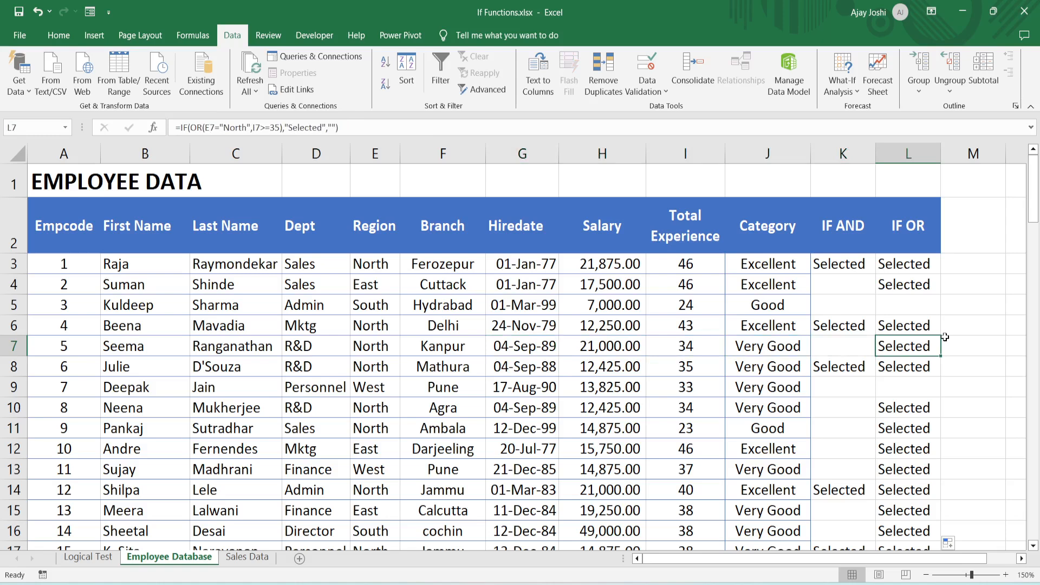
- Examine row 11's Total Experience and Region against the IF OR result in L11
{"action": "key", "text": "Down"}
{"action": "key", "text": "Down"}
{"action": "key", "text": "Down"}
{"action": "key", "text": "Down"}
{"action": "key", "text": "Left"}
{"action": "key", "text": "Left"}
{"action": "key", "text": "Left"}
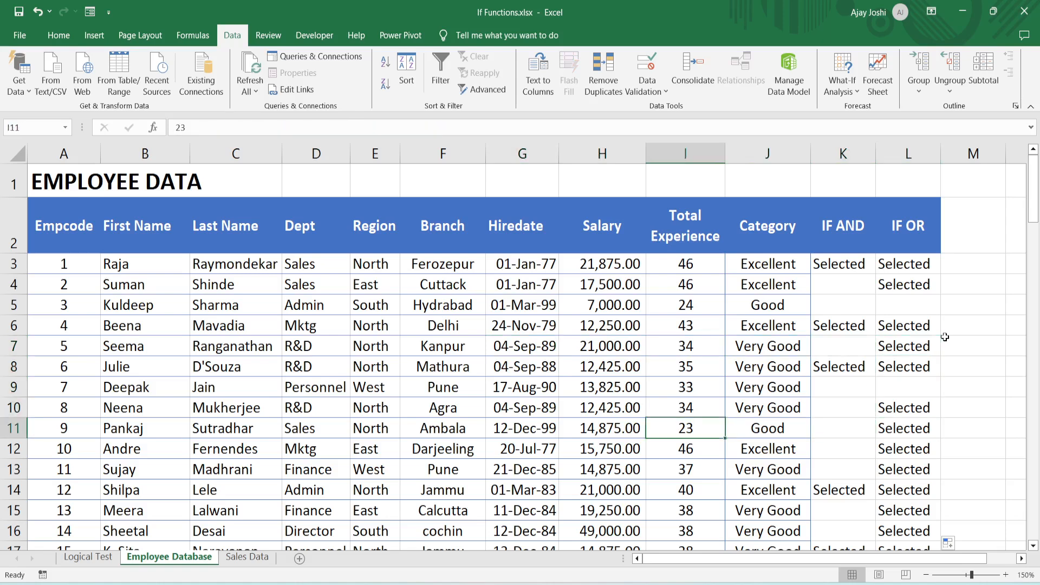
{"action": "key", "text": "Left"}
{"action": "key", "text": "Left"}
{"action": "key", "text": "Left"}
{"action": "key", "text": "Left"}
{"action": "key", "text": "Right"}
{"action": "key", "text": "Right"}
{"action": "key", "text": "Right"}
{"action": "key", "text": "Right"}
{"action": "key", "text": "Right"}
{"action": "key", "text": "Right"}
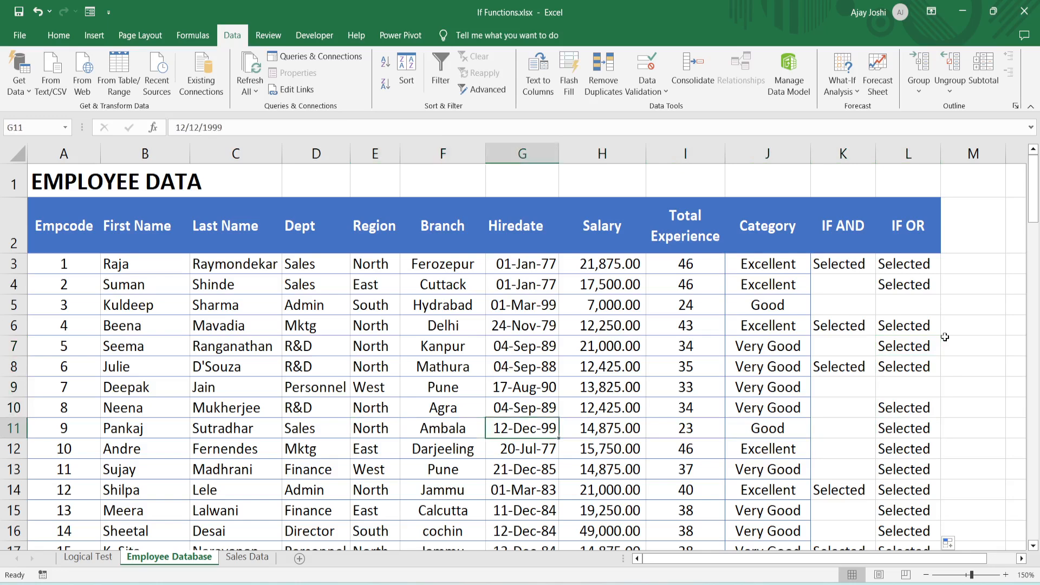
{"action": "key", "text": "Right"}
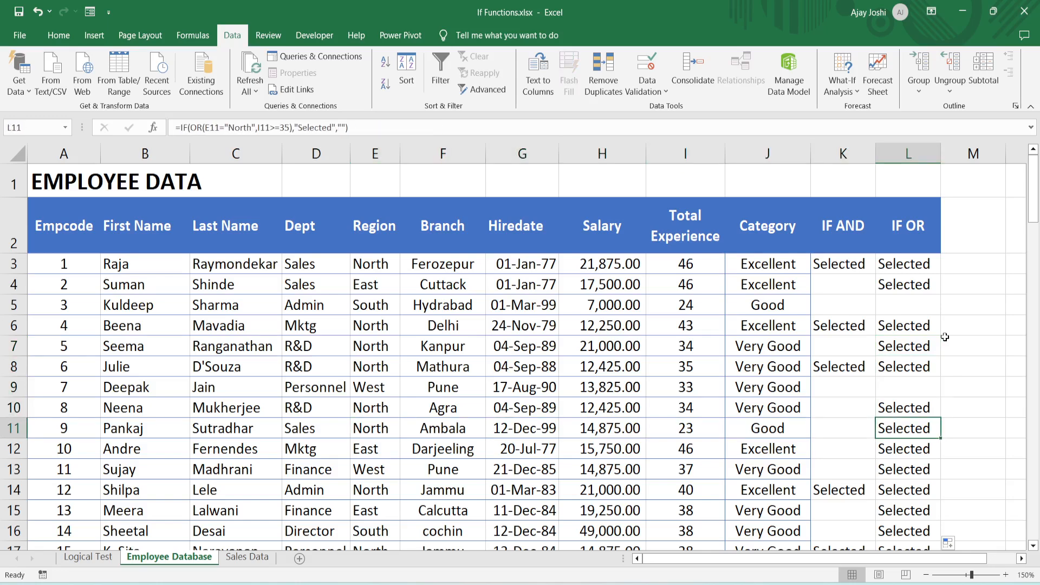
- Go to row 26 and compare its Region and Total Experience with the IF OR result in L26
{"action": "key", "text": "Down"}
{"action": "key", "text": "Down"}
{"action": "key", "text": "Down"}
{"action": "key", "text": "Down"}
{"action": "key", "text": "Down"}
{"action": "key", "text": "Down"}
{"action": "key", "text": "Down"}
{"action": "key", "text": "Down"}
{"action": "key", "text": "Down"}
{"action": "key", "text": "Down"}
{"action": "key", "text": "Down"}
{"action": "key", "text": "Down"}
{"action": "key", "text": "Down"}
{"action": "key", "text": "Down"}
{"action": "key", "text": "Down"}
{"action": "key", "text": "Down"}
{"action": "key", "text": "Down"}
{"action": "key", "text": "Left"}
{"action": "key", "text": "Left"}
{"action": "key", "text": "Left"}
{"action": "key", "text": "Left"}
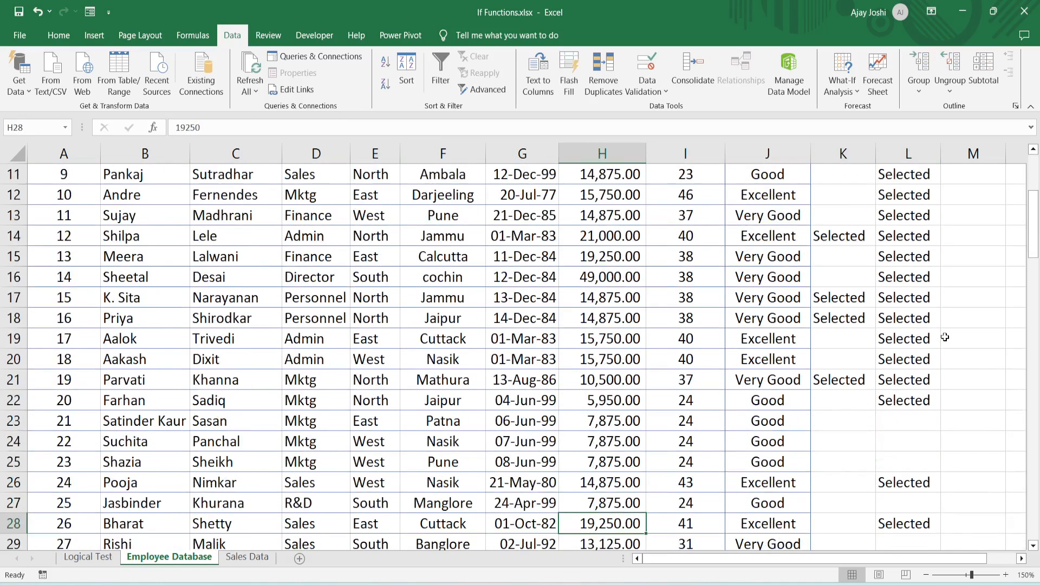
{"action": "key", "text": "Up"}
{"action": "key", "text": "Up"}
{"action": "key", "text": "Up"}
{"action": "key", "text": "Right"}
{"action": "key", "text": "Down"}
{"action": "key", "text": "Left"}
{"action": "key", "text": "Left"}
{"action": "key", "text": "Left"}
{"action": "key", "text": "Left"}
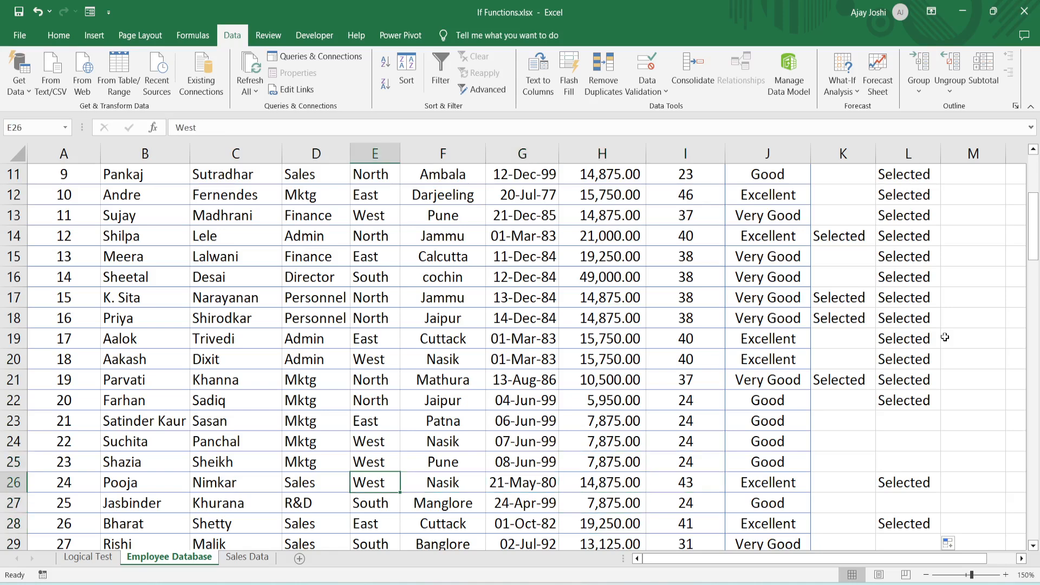
{"action": "key", "text": "Right"}
{"action": "key", "text": "Right"}
{"action": "key", "text": "Right"}
{"action": "key", "text": "Right"}
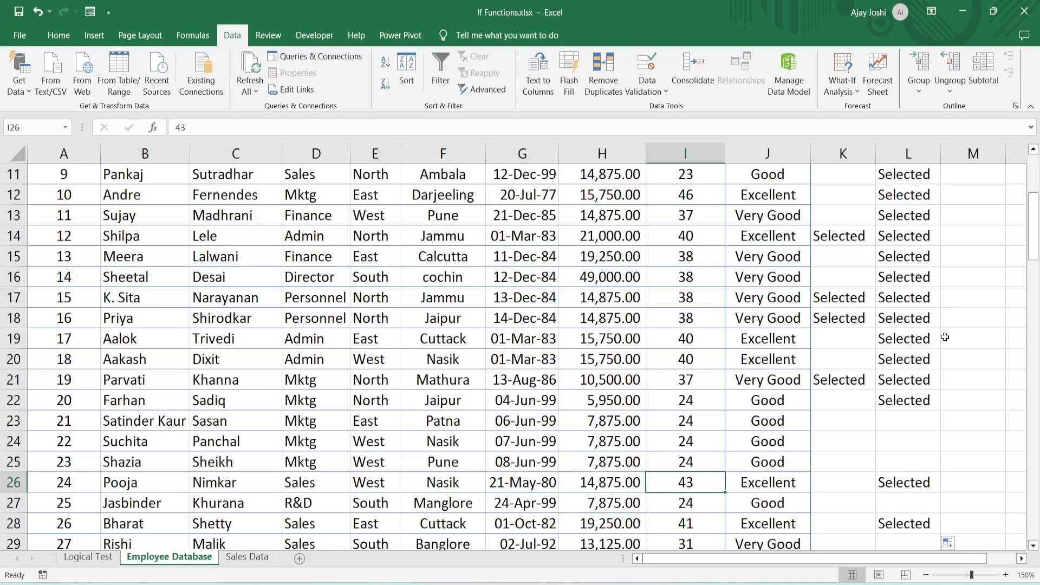
{"action": "key", "text": "Left"}
{"action": "key", "text": "Left"}
{"action": "key", "text": "Left"}
{"action": "key", "text": "Left"}
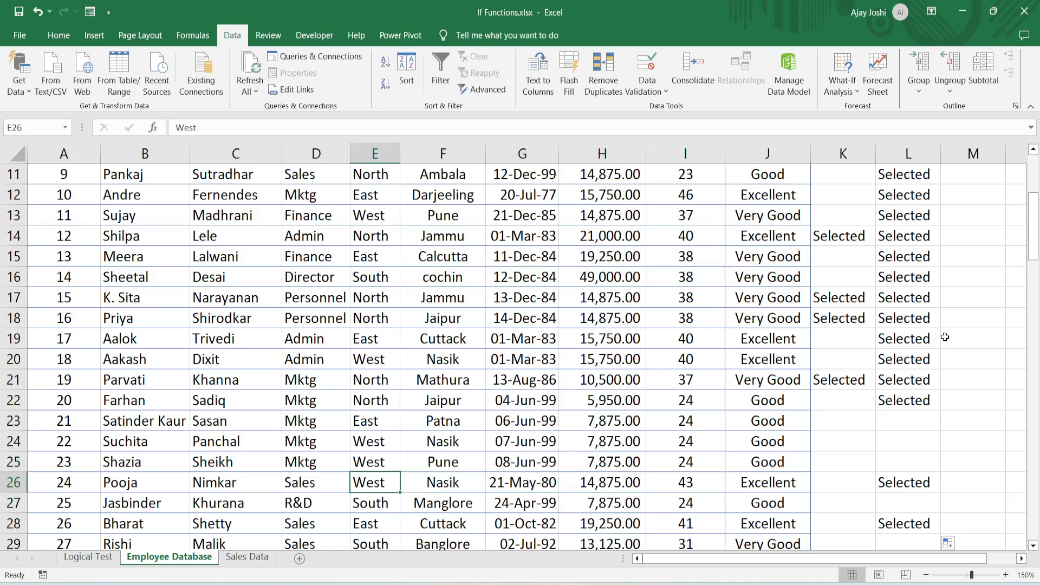
{"action": "key", "text": "Right"}
{"action": "key", "text": "Right"}
{"action": "key", "text": "Right"}
{"action": "key", "text": "Right"}
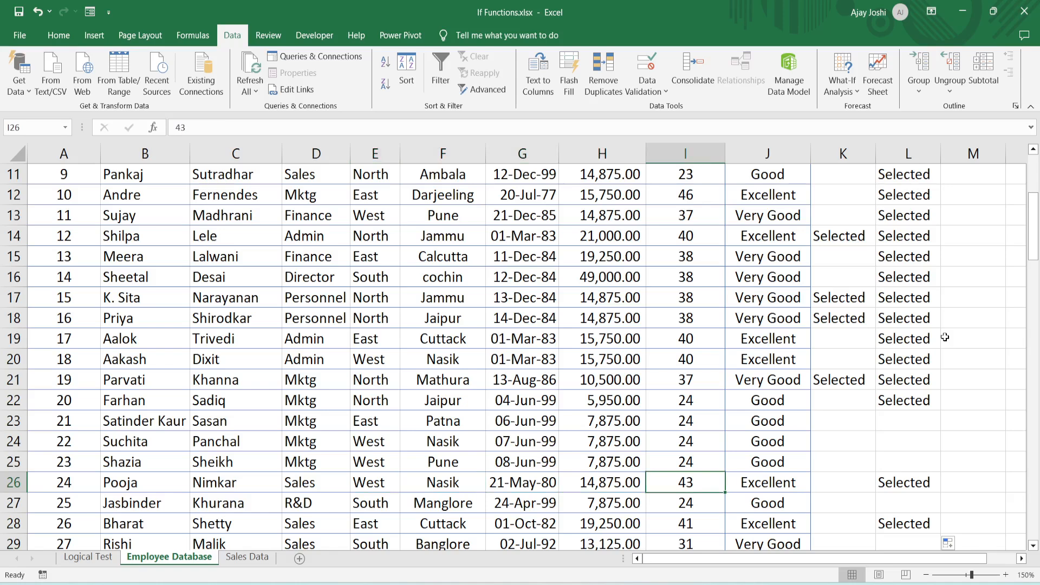
{"action": "key", "text": "Right"}
{"action": "key", "text": "Right"}
{"action": "key", "text": "Right"}
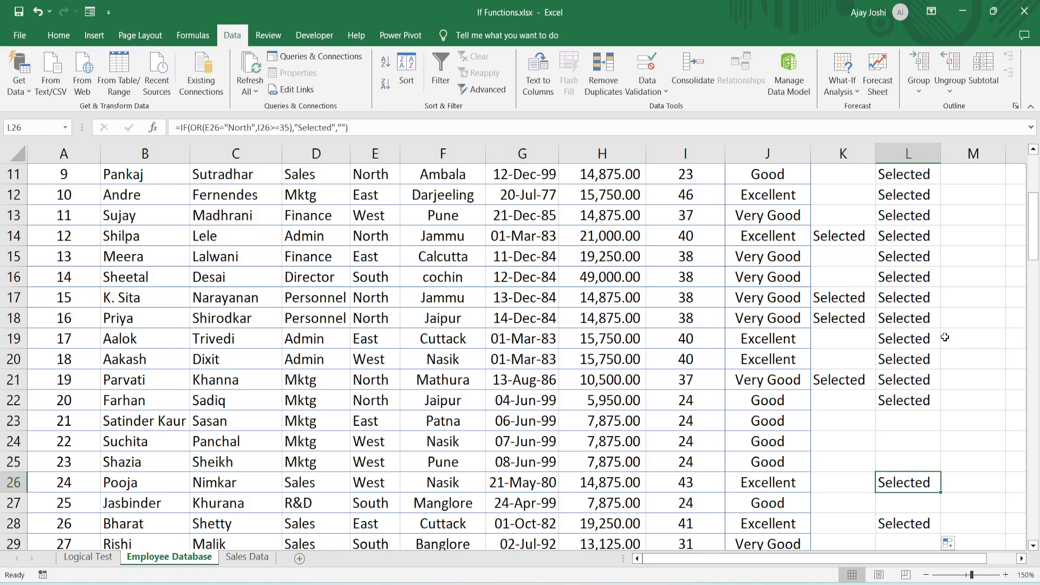
- Switch to the Sales Data sheet and go through its column headers in row 2, starting at Year
{"action": "left_click", "coordinate": [253, 559]}
{"action": "left_click", "coordinate": [410, 267]}
{"action": "key", "text": "ctrl+Home"}
{"action": "key", "text": "Down"}
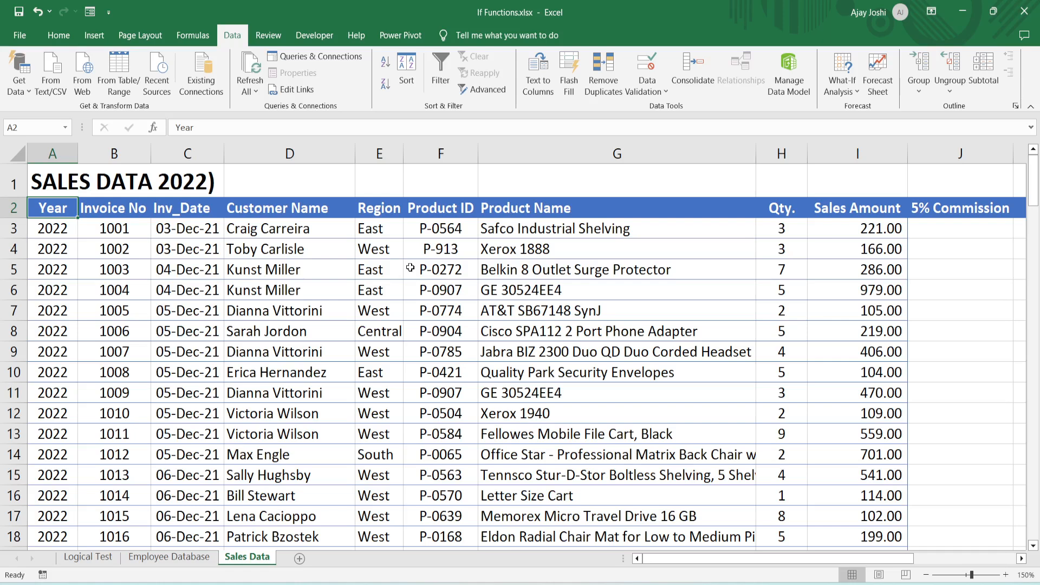
{"action": "key", "text": "Right"}
{"action": "key", "text": "Right"}
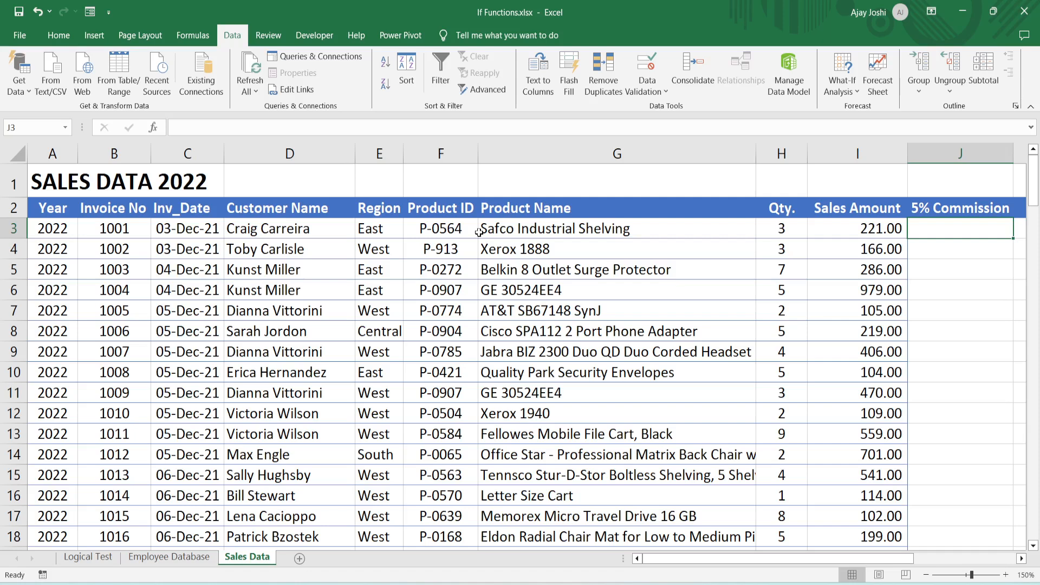
- Start an IF formula in J3 under 5% Commission with the logical test E3="East"
{"action": "type", "text": "="}
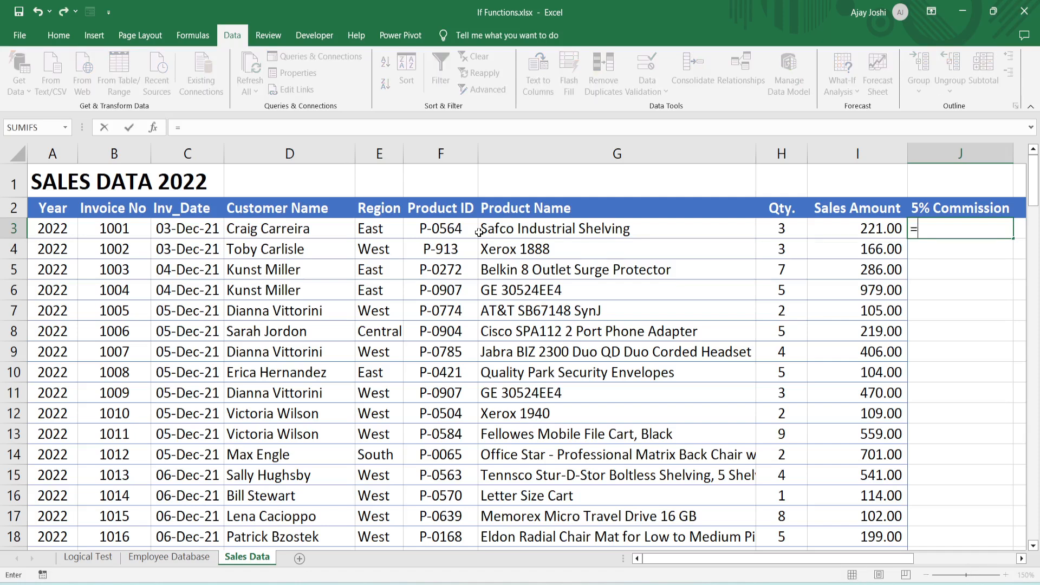
{"action": "type", "text": "if("}
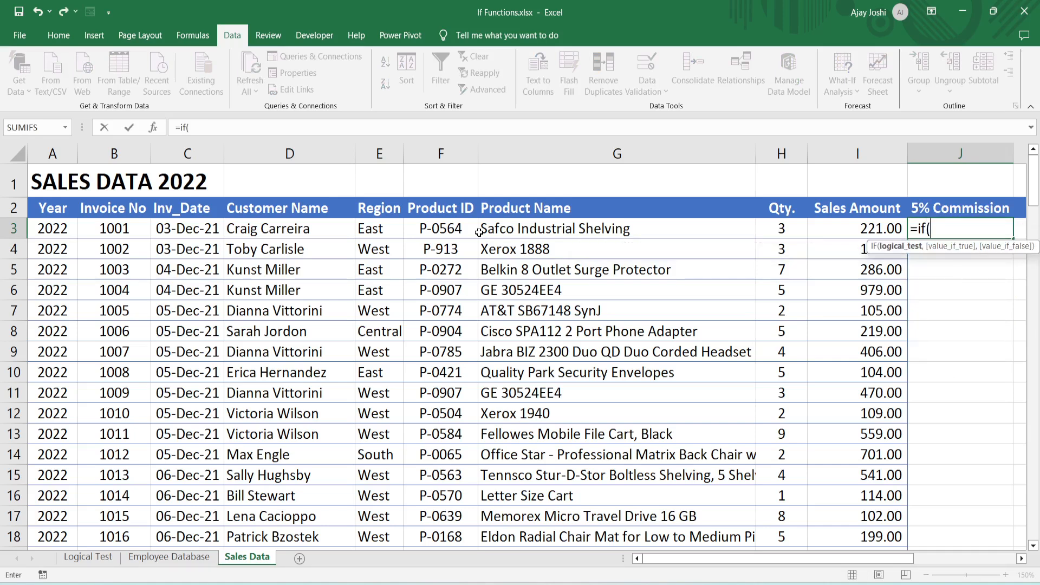
{"action": "key", "text": "Left"}
{"action": "key", "text": "Left"}
{"action": "key", "text": "Left"}
{"action": "key", "text": "Left"}
{"action": "key", "text": "Left"}
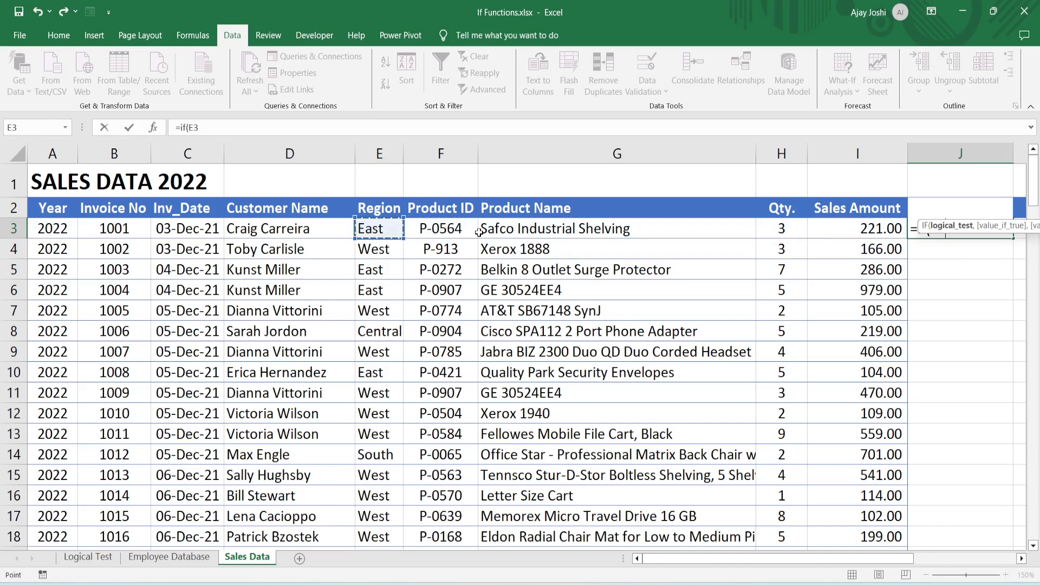
{"action": "type", "text": "=\"Ea"}
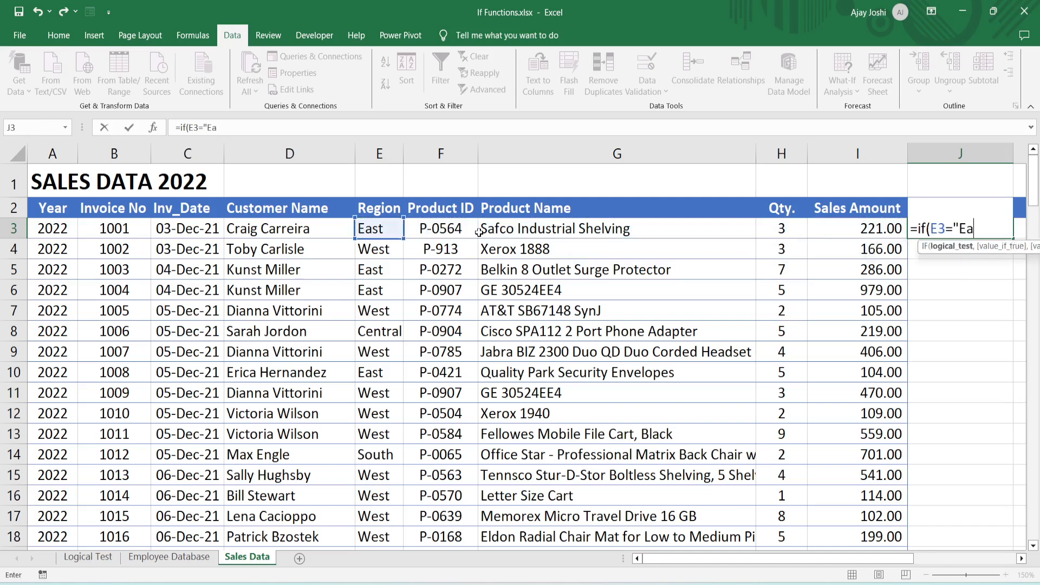
{"action": "type", "text": "st\""}
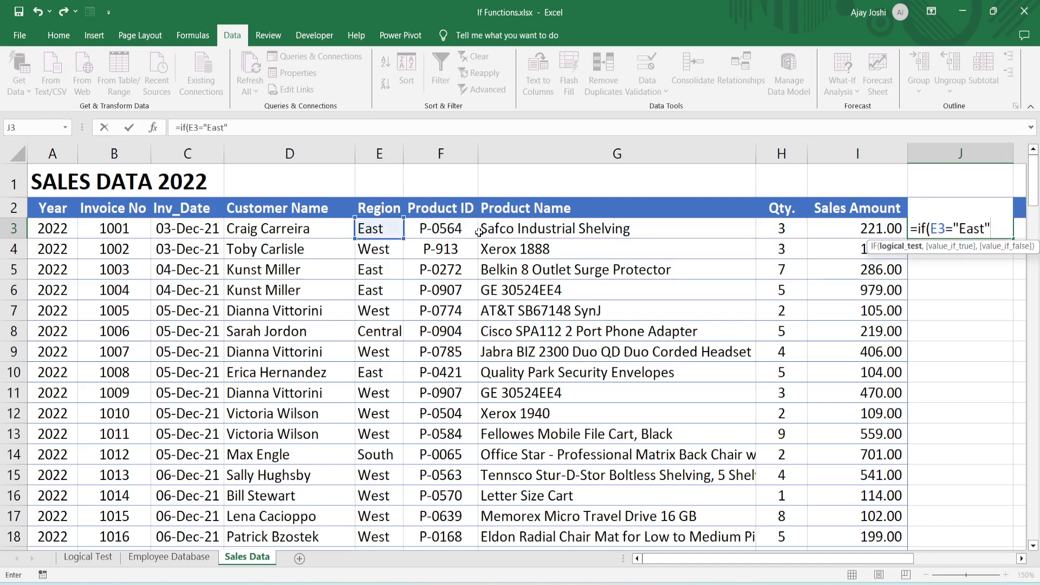
{"action": "type", "text": ","}
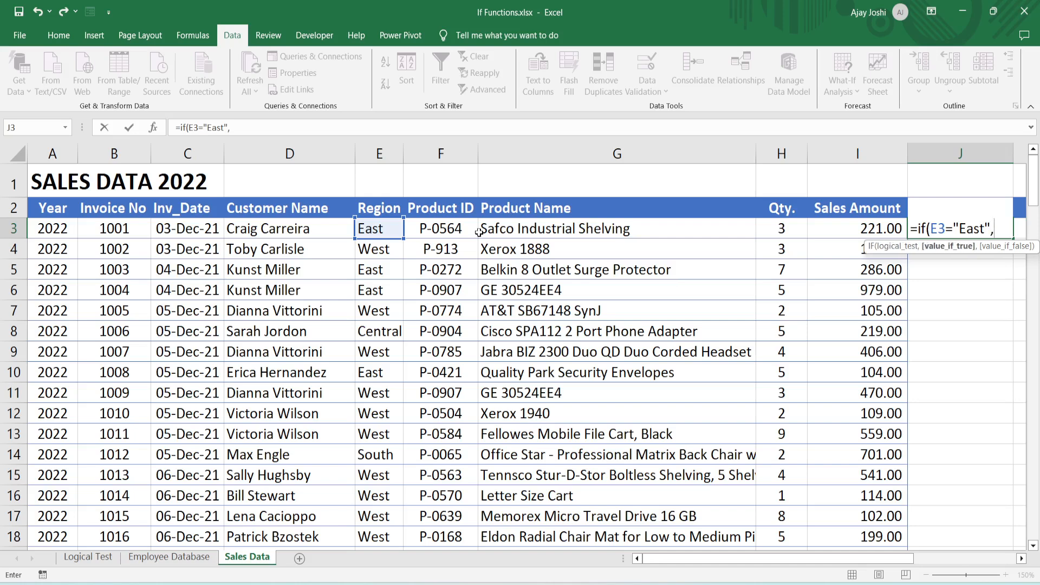
- Complete J3's formula to return I3*5% when the test is true and an empty string "" otherwise
{"action": "key", "text": "Left"}
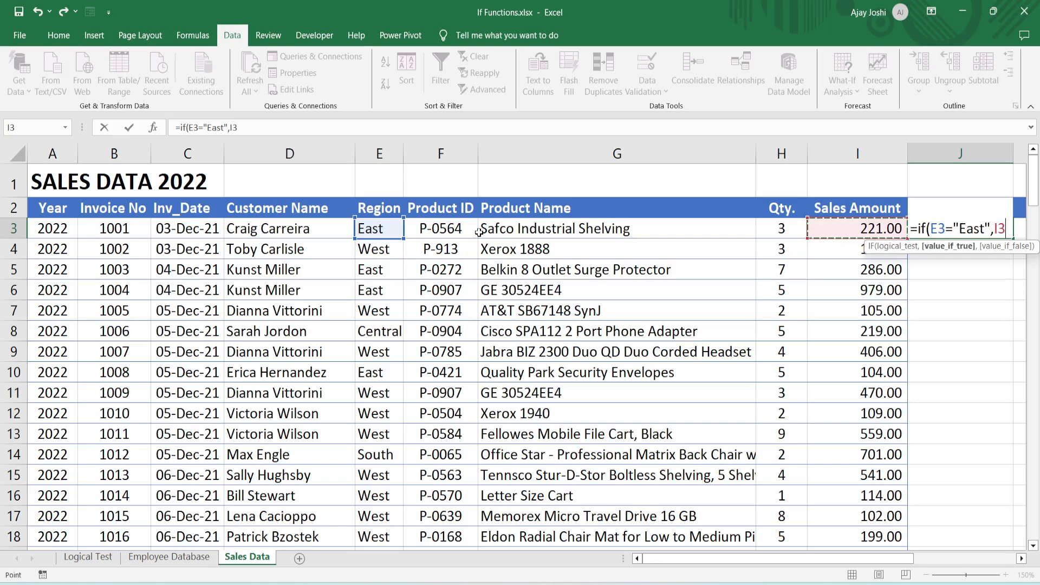
{"action": "type", "text": "*5%"}
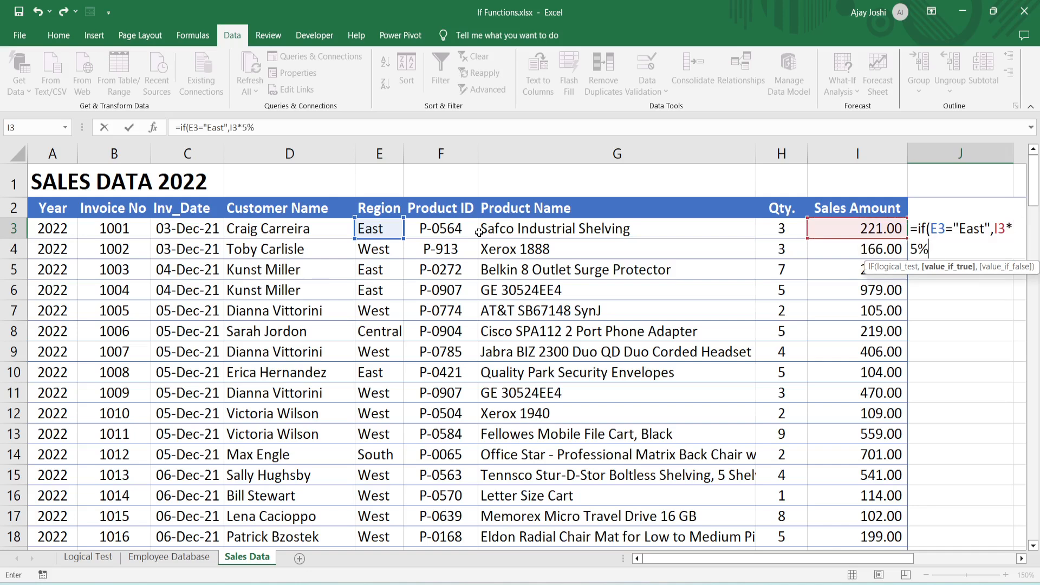
{"action": "type", "text": ",\"\""}
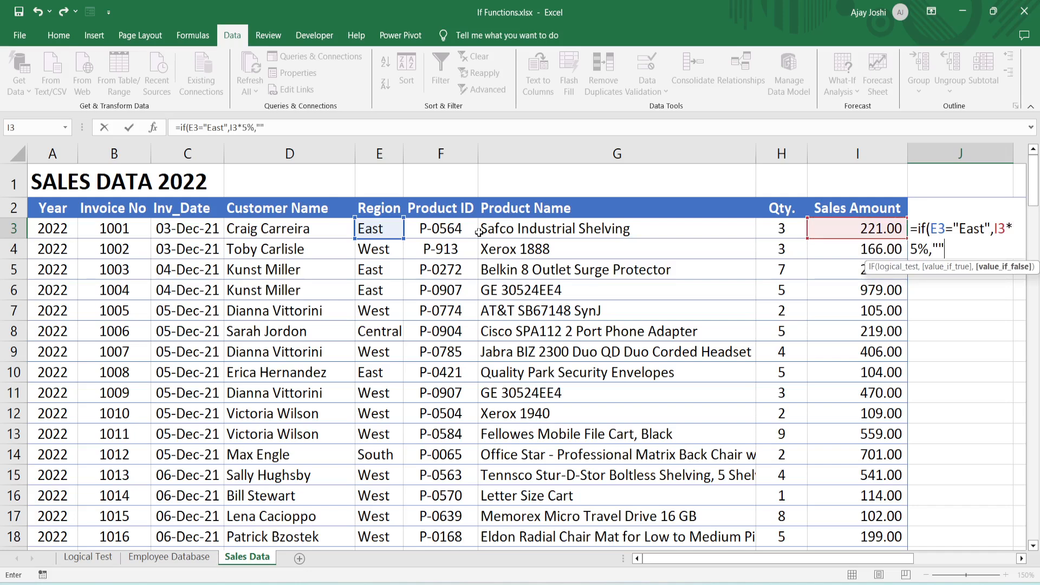
{"action": "type", "text": ")"}
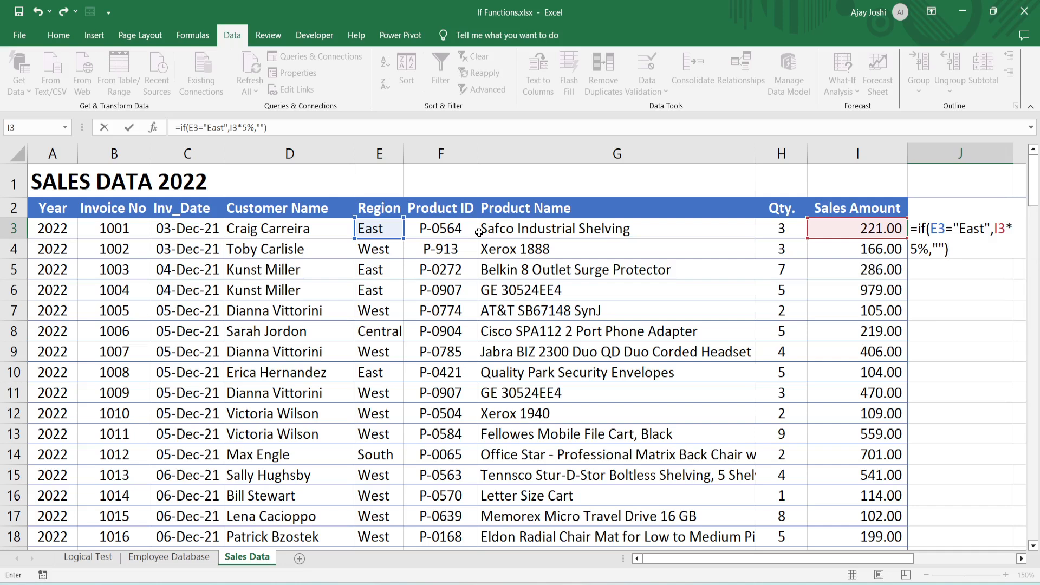
{"action": "key", "text": "Return"}
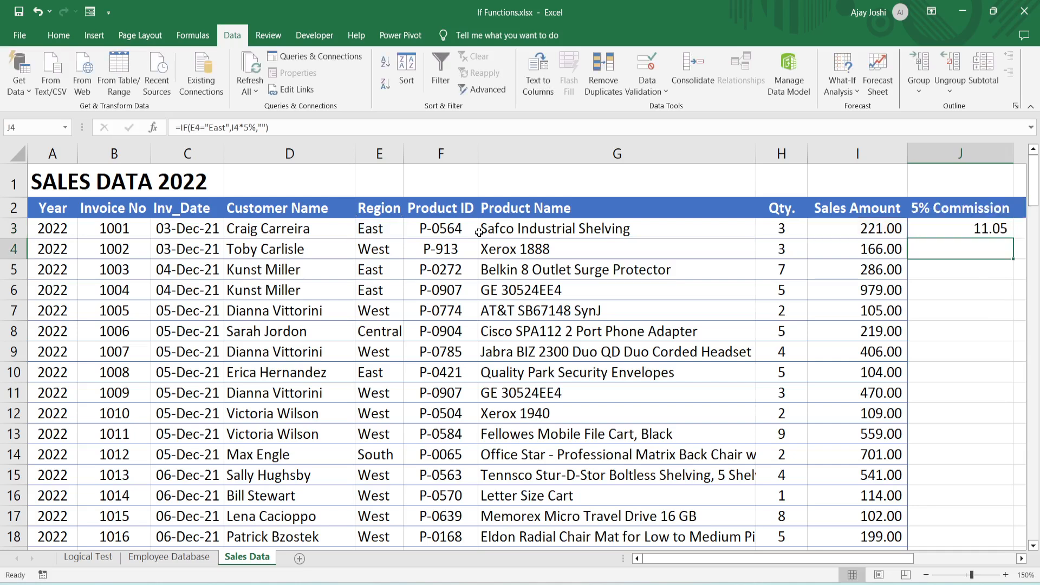
- Remove the "" value-if-false argument from J3's formula and copy the shortened formula to J4
{"action": "key", "text": "Up"}
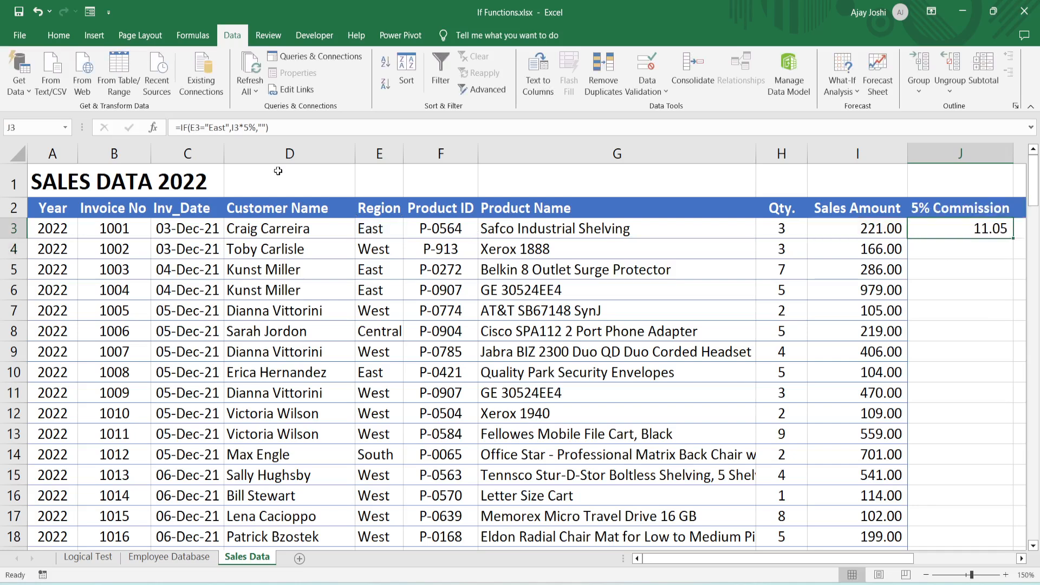
{"action": "left_click", "coordinate": [268, 127]}
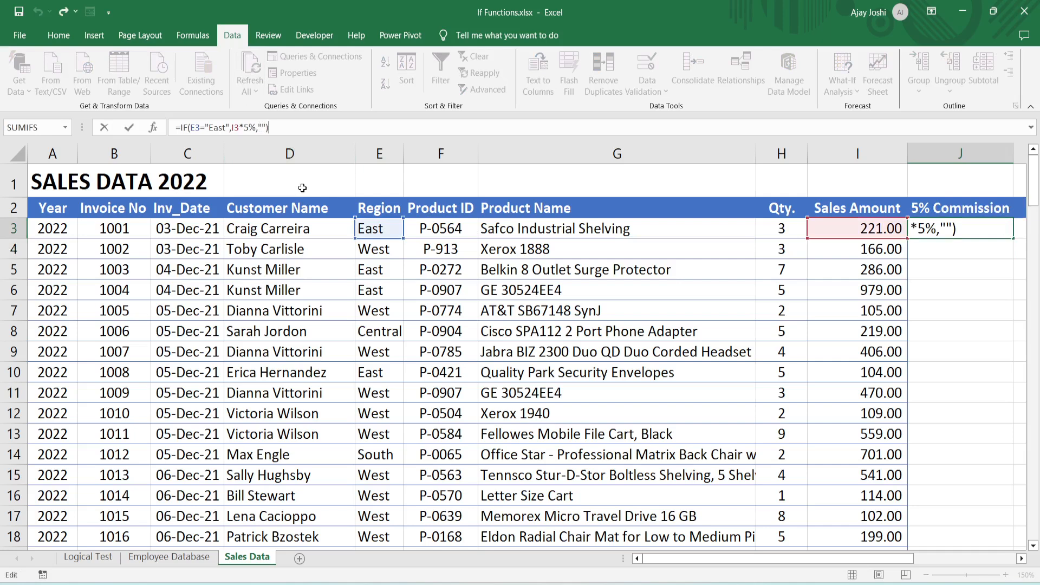
{"action": "key", "text": "BackSpace"}
{"action": "key", "text": "BackSpace"}
{"action": "key", "text": "BackSpace"}
{"action": "key", "text": "BackSpace"}
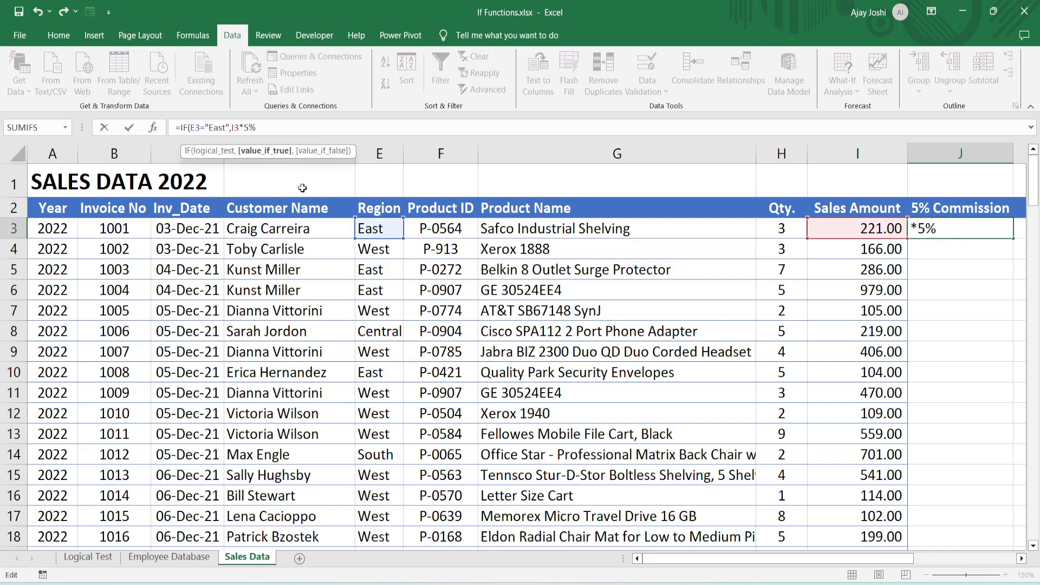
{"action": "key", "text": "Return"}
{"action": "key", "text": "Up"}
{"action": "key", "text": "ctrl+c"}
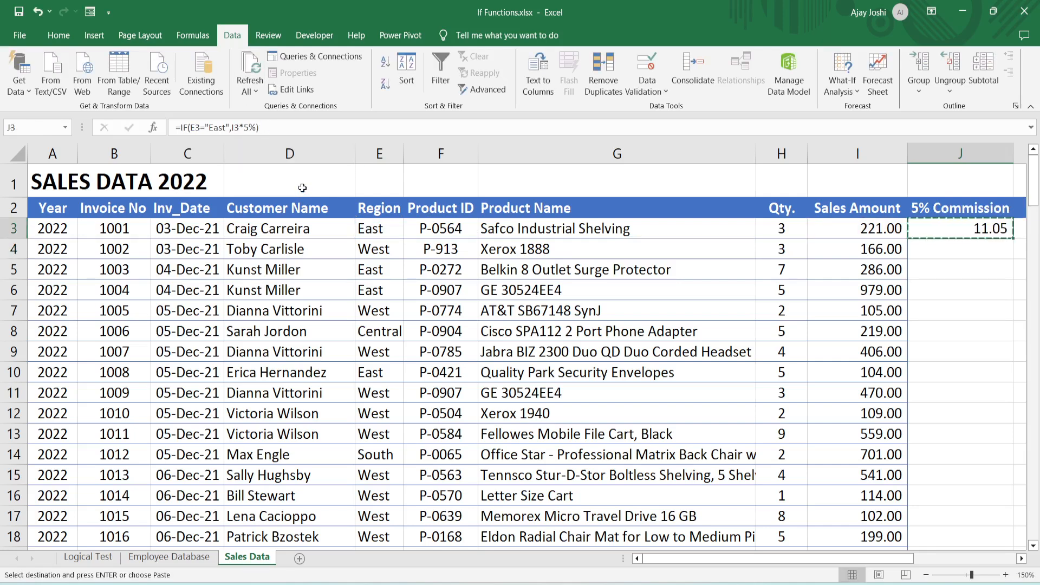
{"action": "key", "text": "Down"}
{"action": "key", "text": "ctrl+v"}
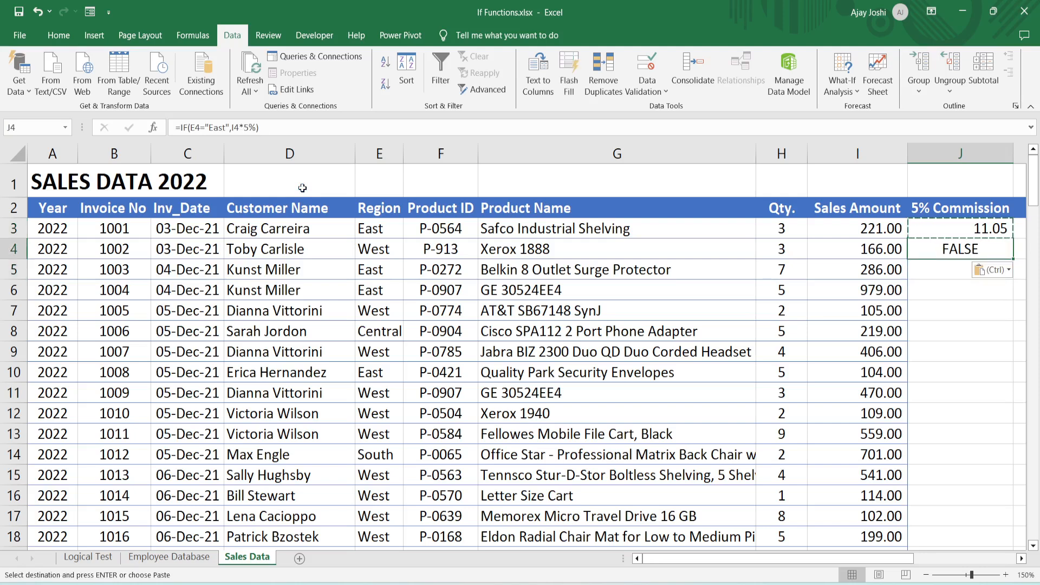
- Restore "" as the value-if-false argument in J3's formula, making it =IF(E3="East",I3*5%,"")
{"action": "left_click", "coordinate": [934, 233]}
{"action": "left_click", "coordinate": [257, 127]}
{"action": "type", "text": ",\"\""}
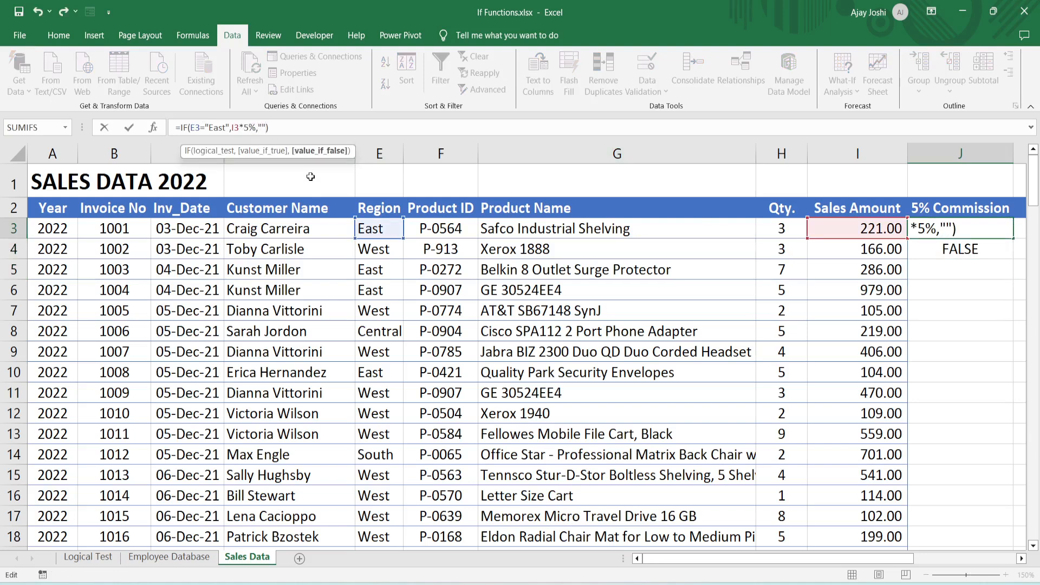
{"action": "key", "text": "Return"}
{"action": "key", "text": "Up"}
- Fill J3's commission formula down the 5% Commission column through row 130
{"action": "key", "text": "ctrl+c"}
{"action": "key", "text": "Down"}
{"action": "key", "text": "Up"}
{"action": "key", "text": "Escape"}
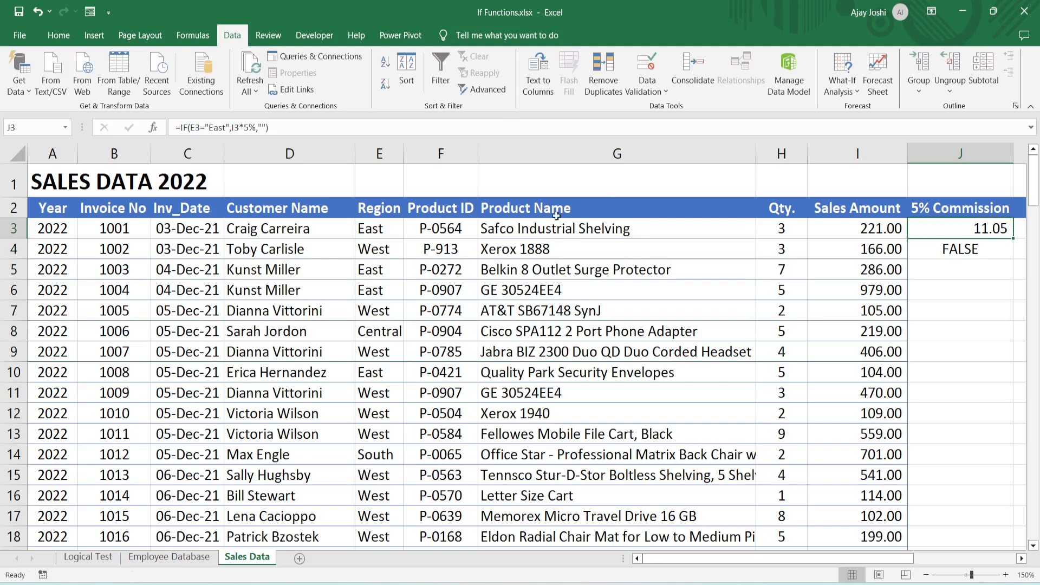
{"action": "left_click_drag", "start_coordinate": [1012, 237], "coordinate": [816, 510]}
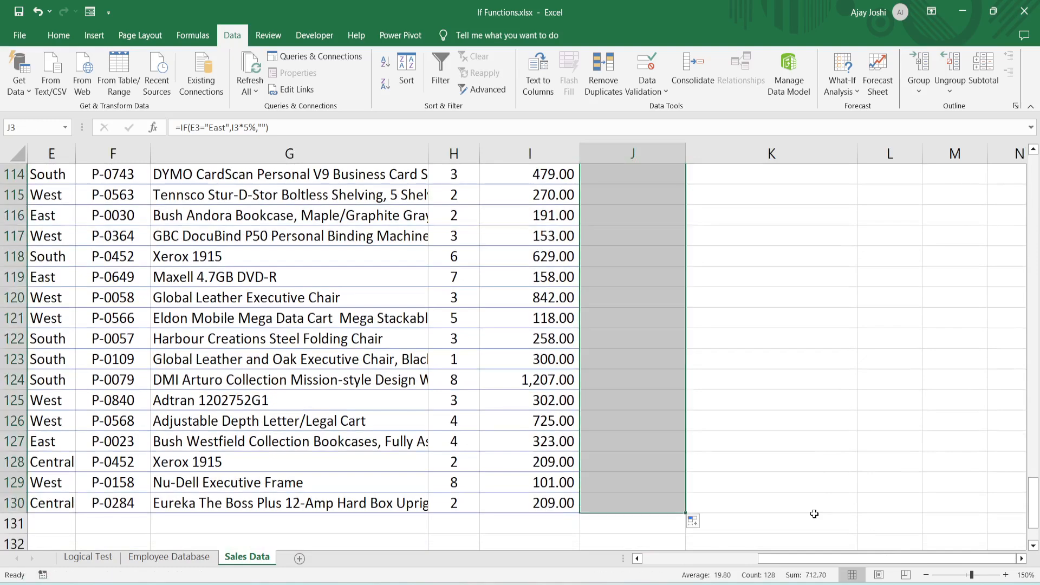
- Review the East-region commissions in the 5% Commission column from the last rows back to the start of the table
{"action": "left_click", "coordinate": [625, 314]}
{"action": "key", "text": "ctrl+Up"}
{"action": "key", "text": "Up"}
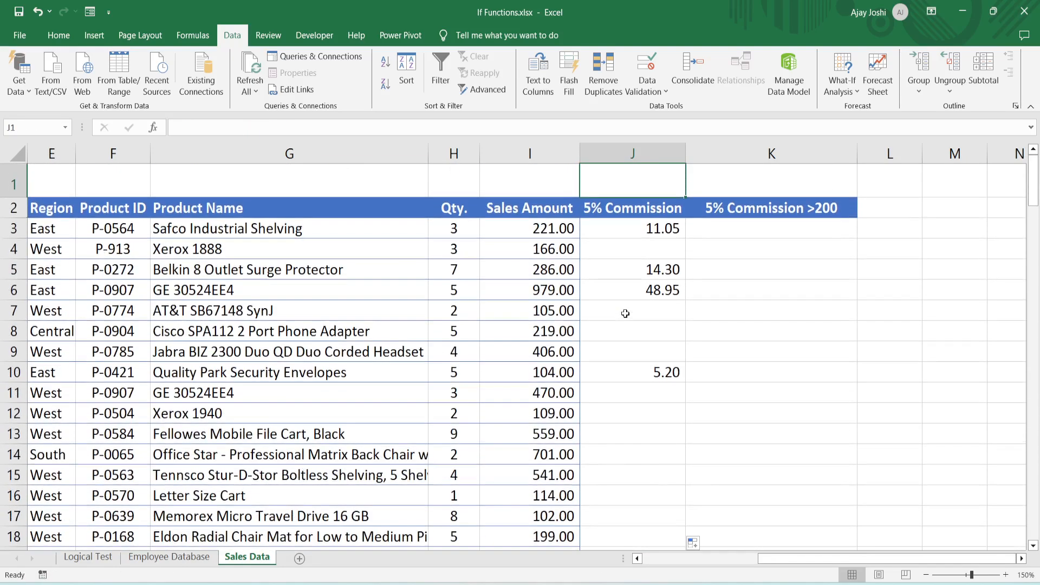
{"action": "key", "text": "Down"}
{"action": "key", "text": "Down"}
{"action": "key", "text": "Down"}
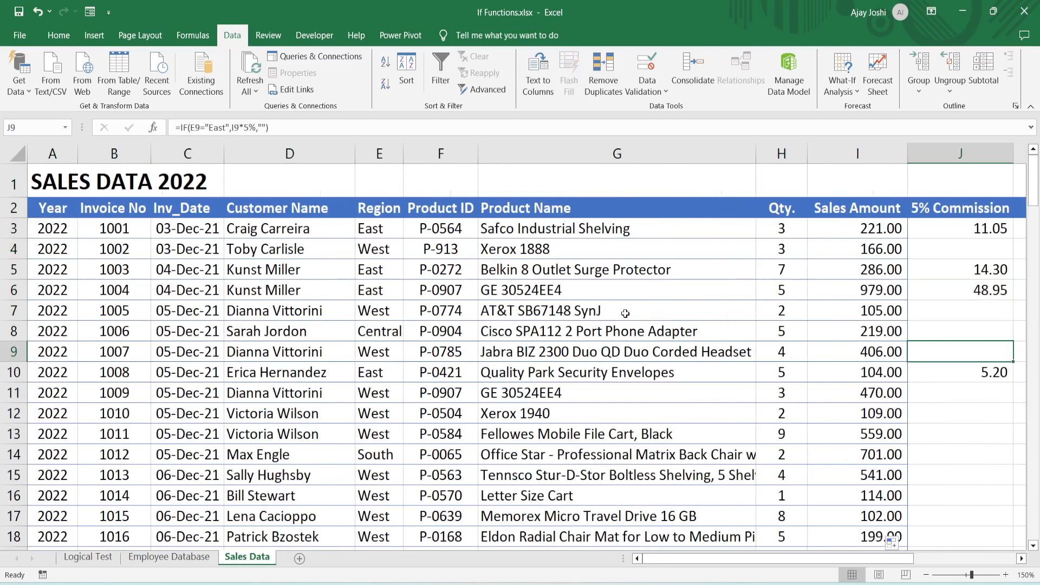
{"action": "key", "text": "Down"}
{"action": "key", "text": "Down"}
{"action": "key", "text": "Up"}
{"action": "key", "text": "Up"}
{"action": "key", "text": "Up"}
{"action": "key", "text": "Up"}
{"action": "key", "text": "Up"}
{"action": "key", "text": "Up"}
{"action": "key", "text": "Up"}
{"action": "key", "text": "Up"}
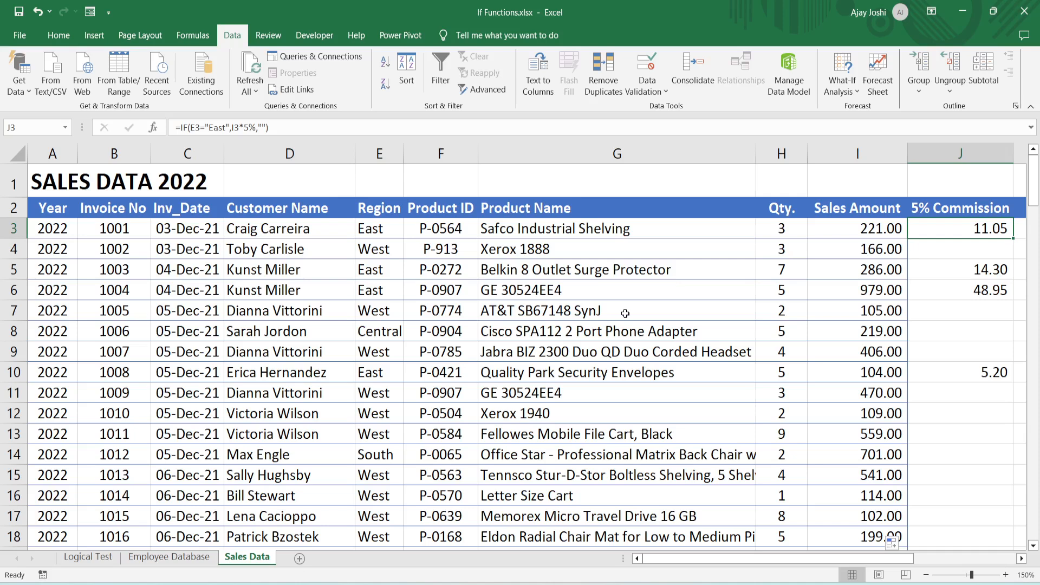
- Start a formula in K3, the first cell of the 5% Commission >200 column
{"action": "key", "text": "Right"}
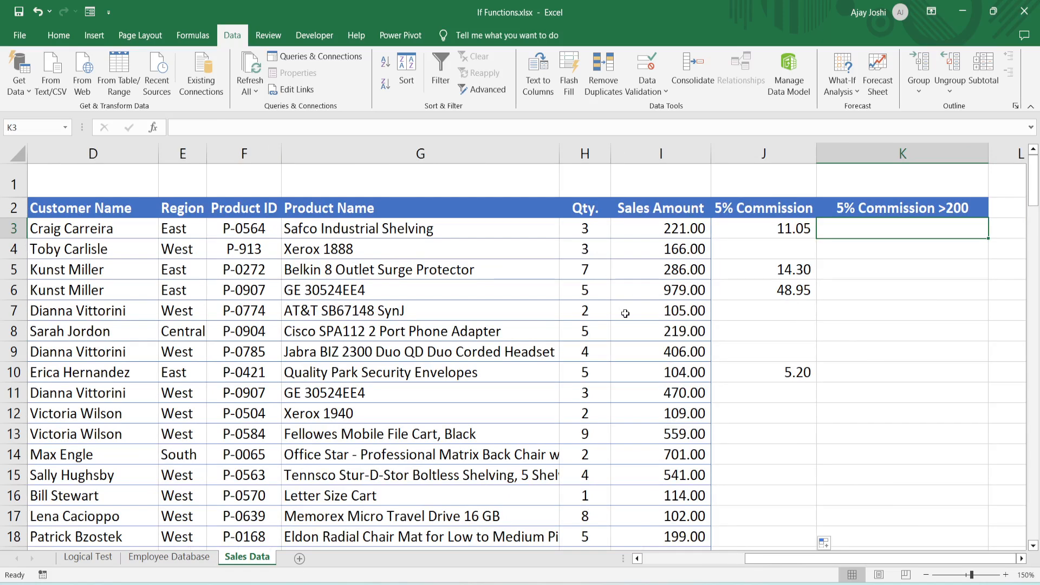
{"action": "type", "text": "="}
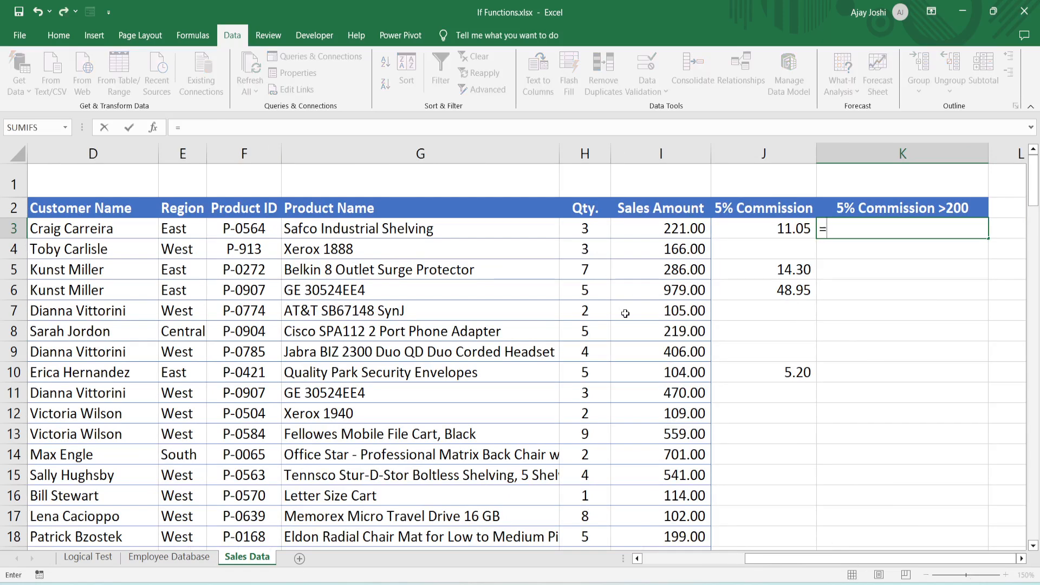
{"action": "type", "text": "if"}
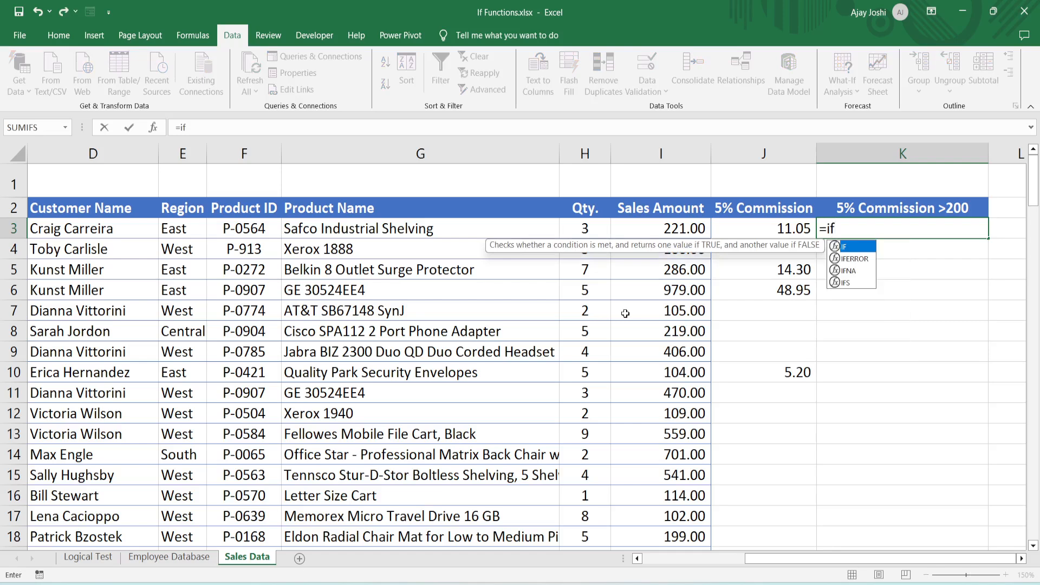
{"action": "type", "text": "(and"}
{"action": "key", "text": "BackSpace"}
{"action": "key", "text": "BackSpace"}
{"action": "key", "text": "BackSpace"}
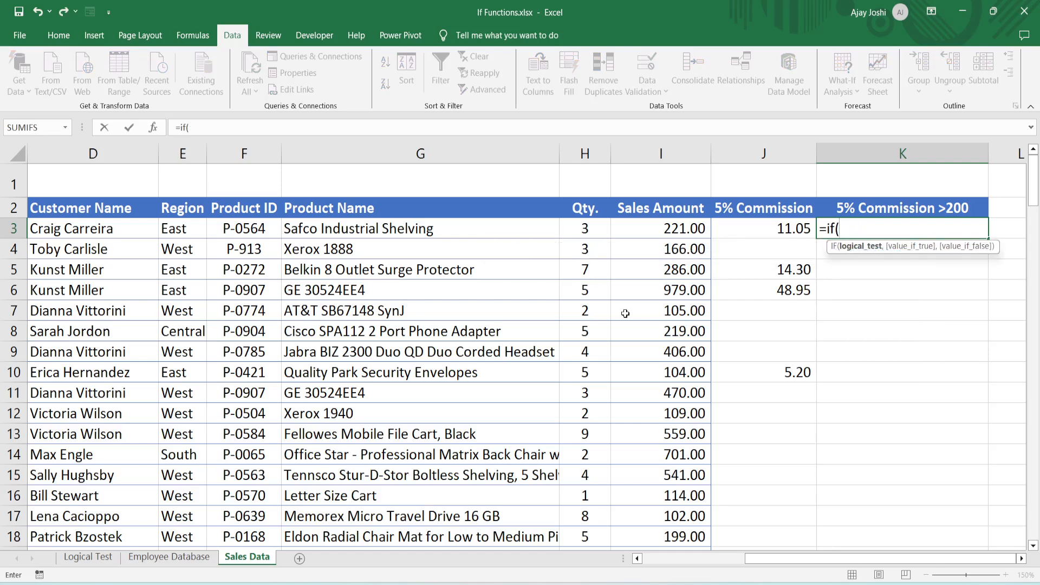
{"action": "key", "text": "BackSpace"}
{"action": "key", "text": "BackSpace"}
{"action": "key", "text": "BackSpace"}
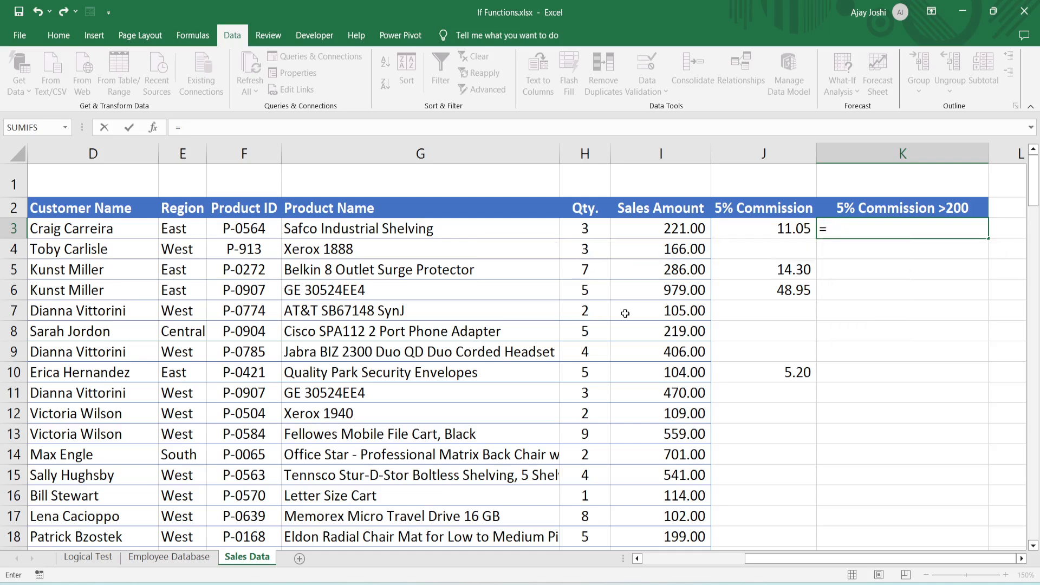
- Build K3's logical test with IF and AND, using E3="East" as the first condition
{"action": "type", "text": "IF("}
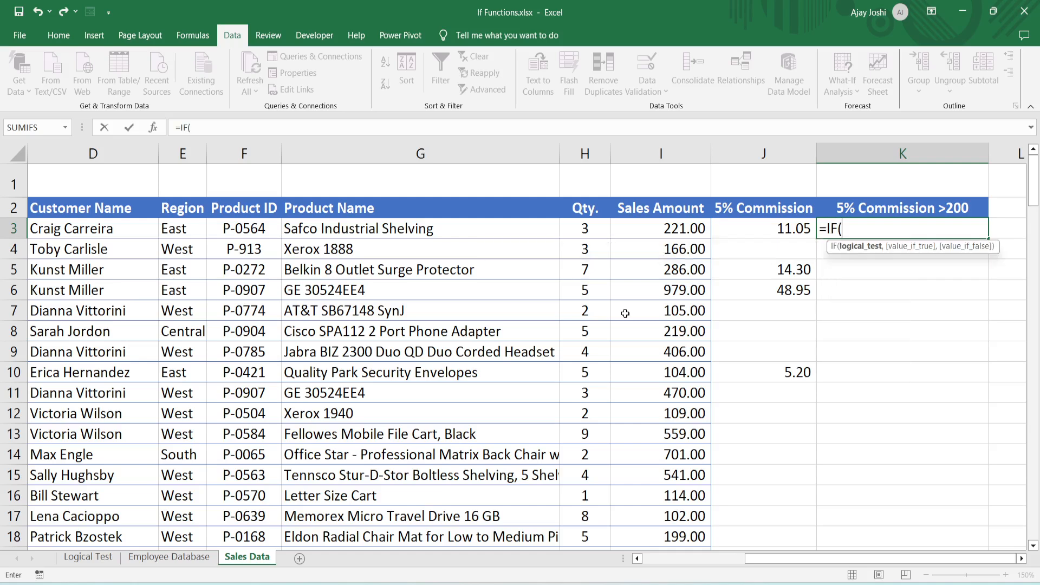
{"action": "type", "text": "AND("}
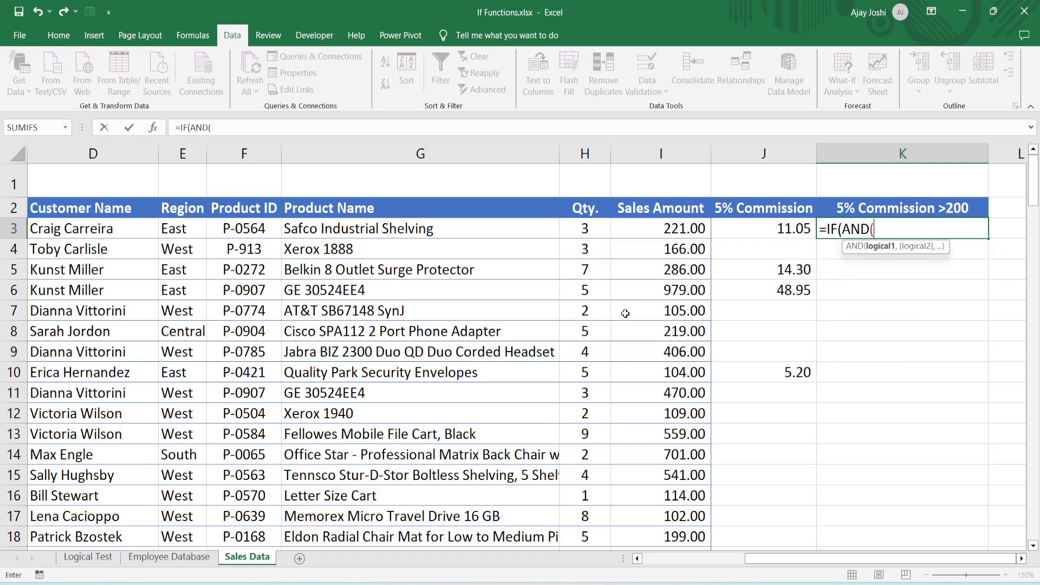
{"action": "key", "text": "Left"}
{"action": "key", "text": "Left"}
{"action": "key", "text": "Left"}
{"action": "key", "text": "Left"}
{"action": "key", "text": "Left"}
{"action": "key", "text": "Left"}
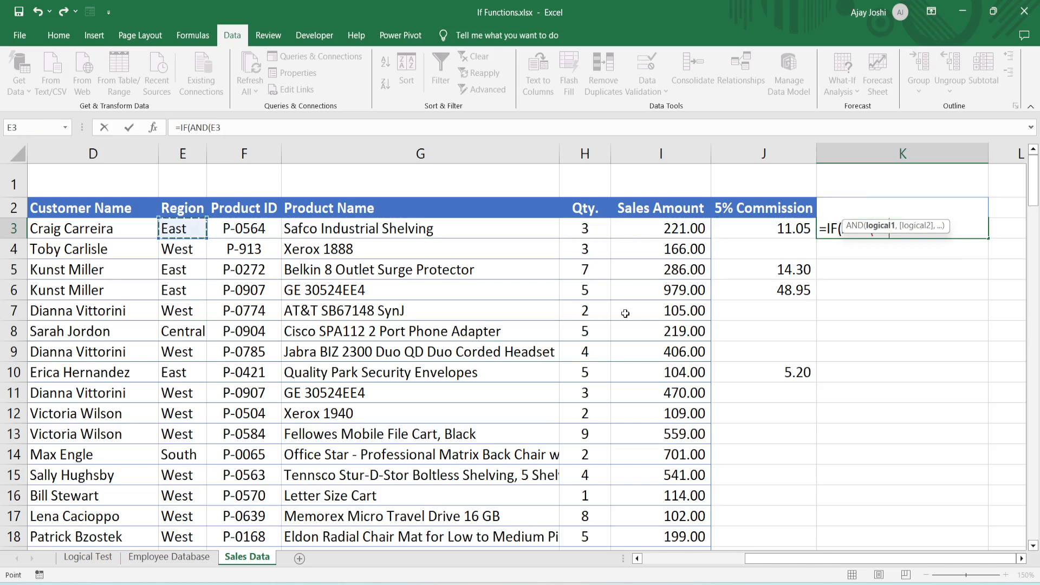
{"action": "type", "text": "=\"E"}
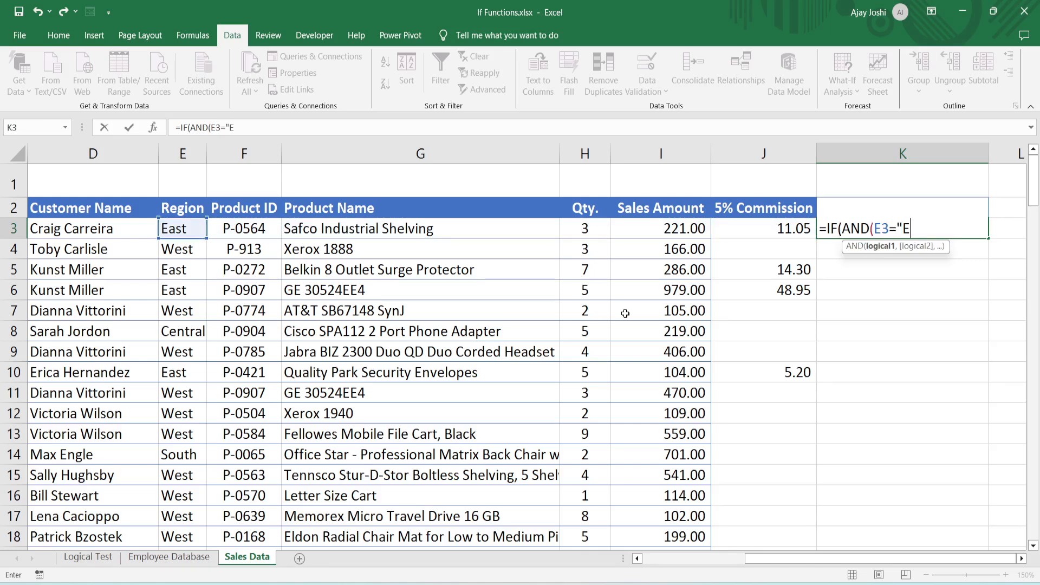
{"action": "type", "text": "ast\","}
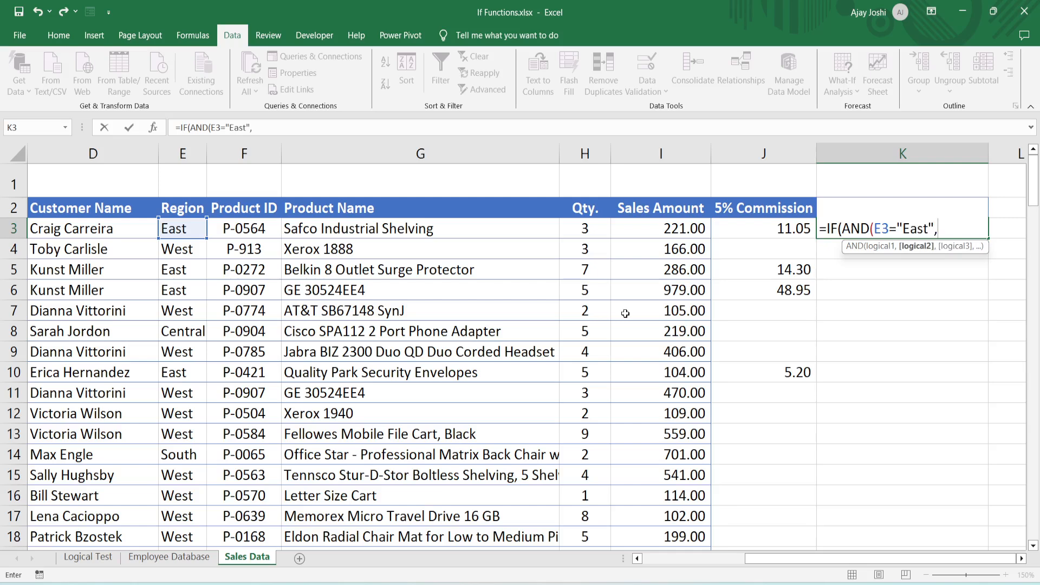
- Add I3>=200 as the second AND condition in K3's formula and close the logical test
{"action": "key", "text": "Left"}
{"action": "key", "text": "Left"}
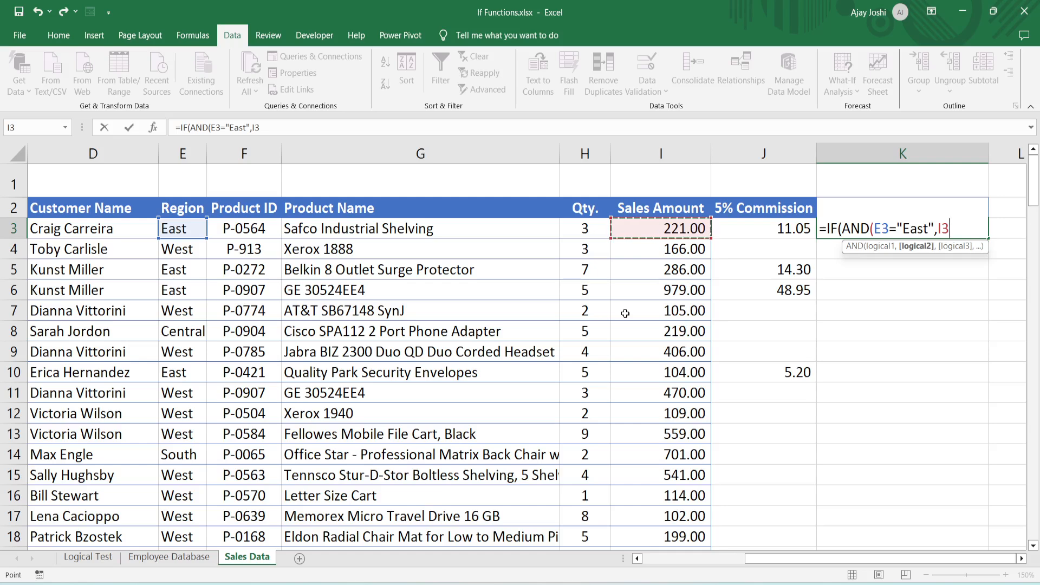
{"action": "type", "text": ">=200"}
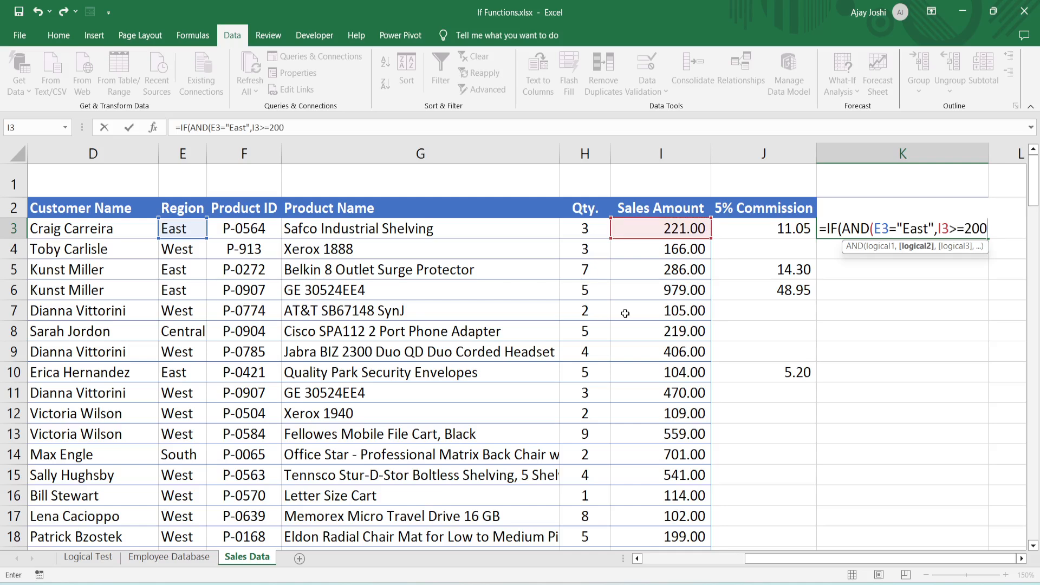
{"action": "type", "text": ","}
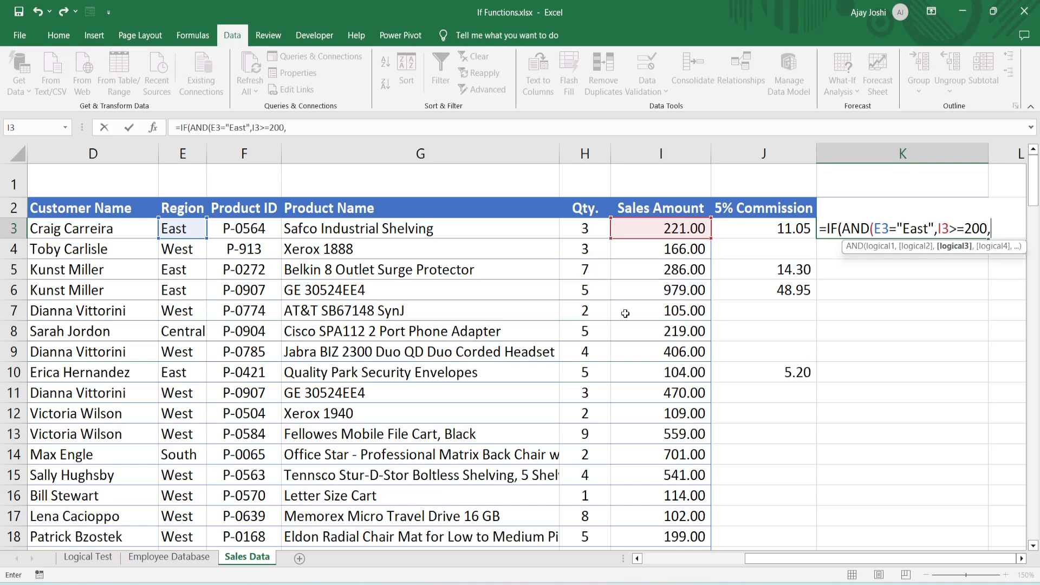
{"action": "key", "text": "BackSpace"}
{"action": "type", "text": ")"}
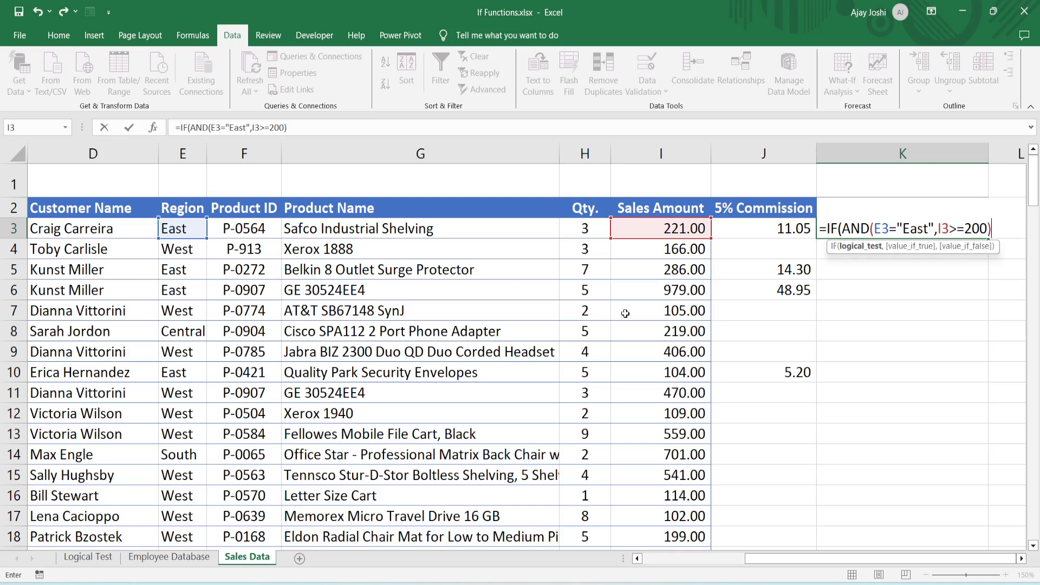
{"action": "type", "text": ","}
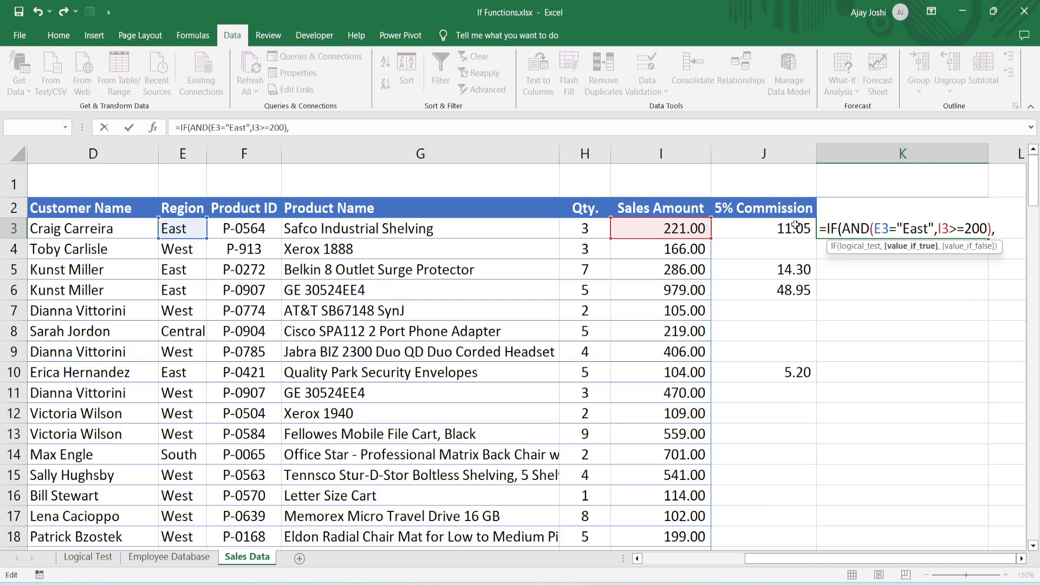
- Complete K3's formula to return I3*5% when both conditions are true and an empty string "" otherwise
{"action": "left_click", "coordinate": [689, 229]}
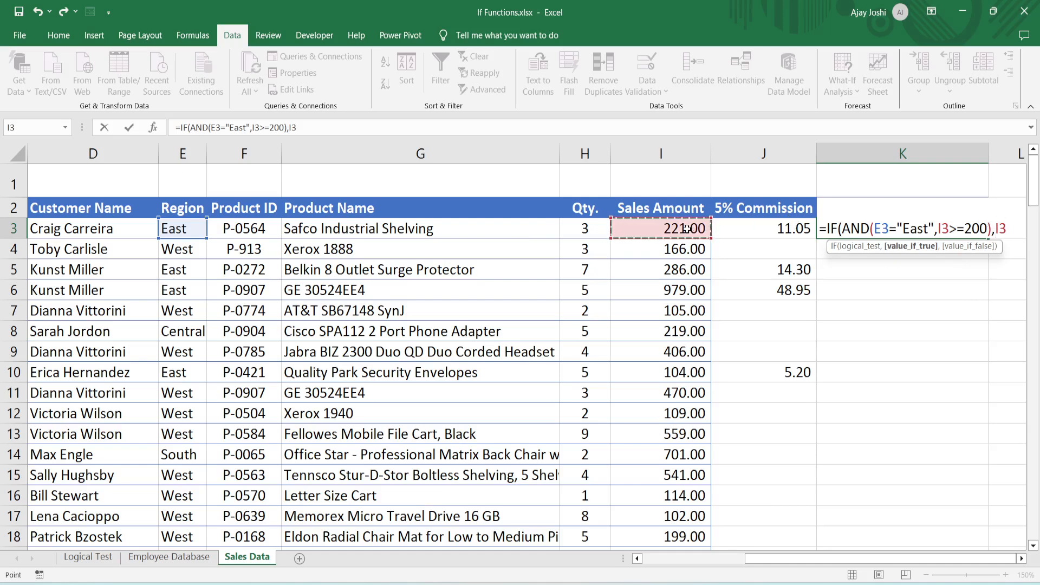
{"action": "type", "text": "*5%,"}
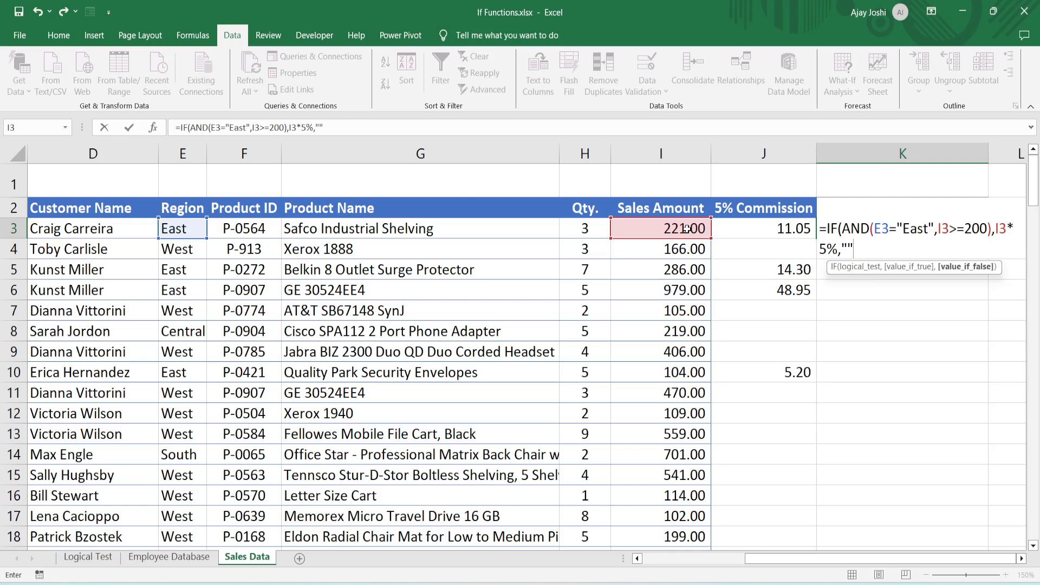
{"action": "type", "text": ")"}
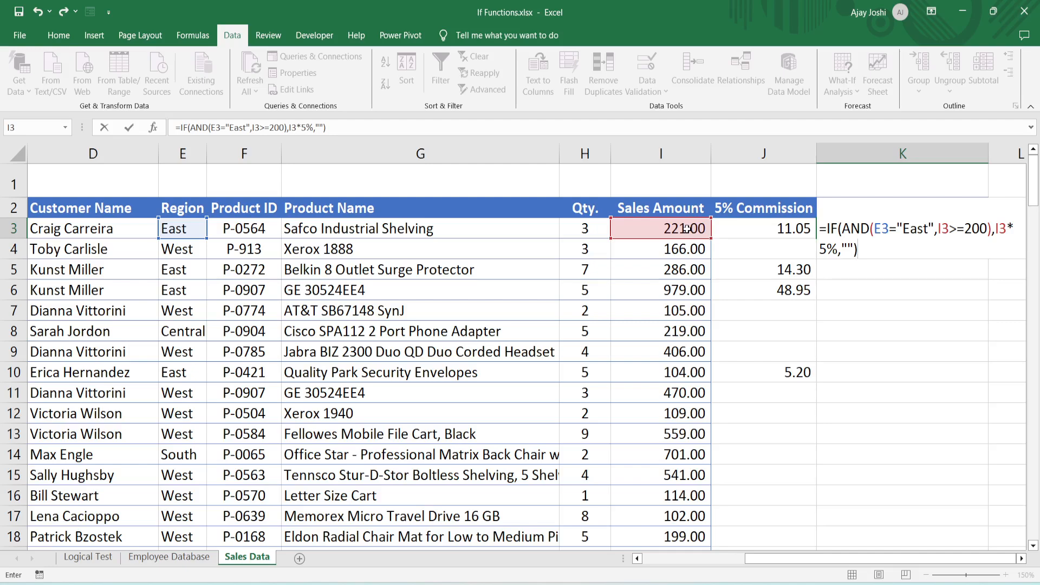
{"action": "key", "text": "Return"}
- Fill K3's formula down the 5% Commission >200 column through row 130
{"action": "left_click", "coordinate": [956, 230]}
{"action": "mouse_move", "coordinate": [988, 239]}
{"action": "left_mouse_down"}
{"action": "mouse_move", "coordinate": [992, 547]}
{"action": "mouse_move", "coordinate": [975, 558]}
{"action": "mouse_move", "coordinate": [996, 515]}
{"action": "mouse_move", "coordinate": [989, 466]}
{"action": "mouse_move", "coordinate": [986, 488]}
{"action": "left_mouse_up"}
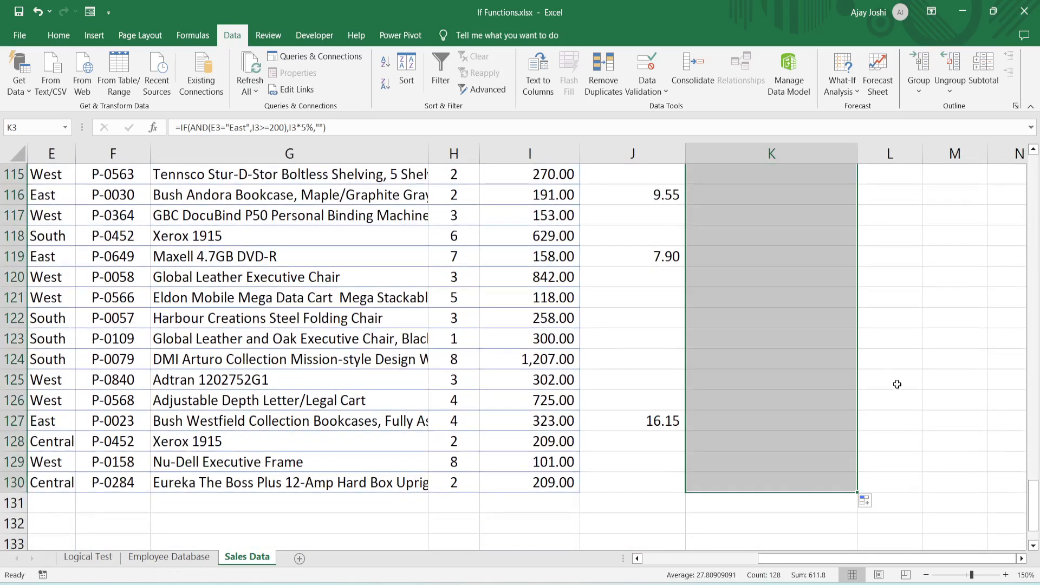
{"action": "left_click", "coordinate": [809, 314]}
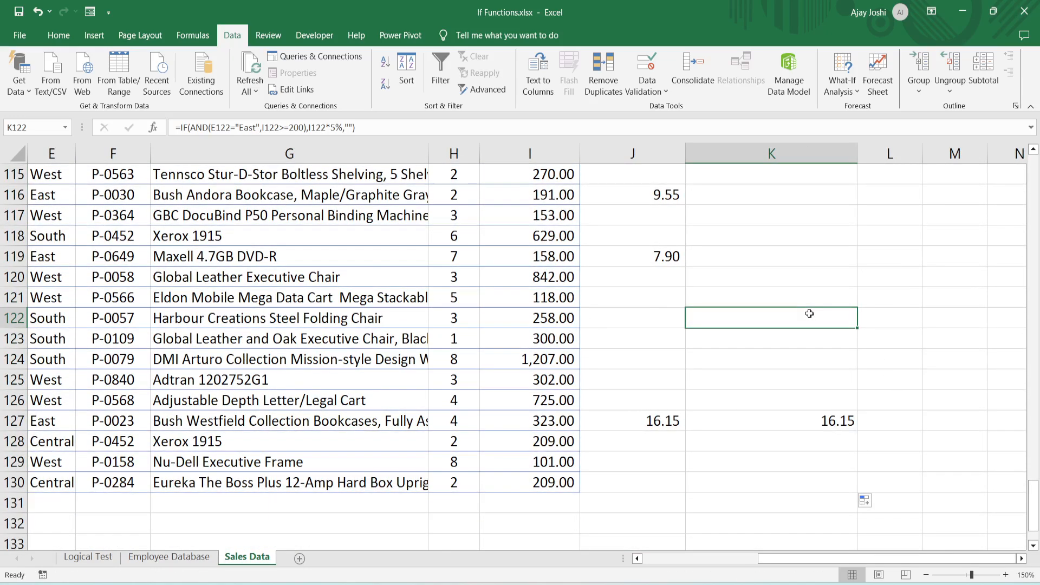
- Select the whole sales table from its header row and turn on filtering for it
{"action": "key", "text": "ctrl+Up"}
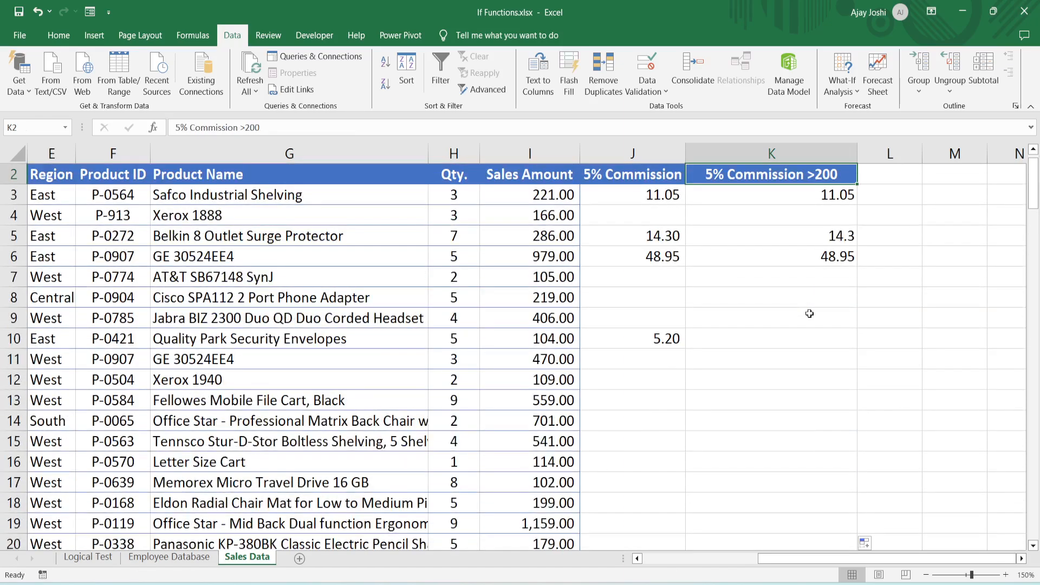
{"action": "key", "text": "ctrl+shift+Left"}
{"action": "key", "text": "ctrl+shift+Down"}
{"action": "left_click", "coordinate": [440, 71]}
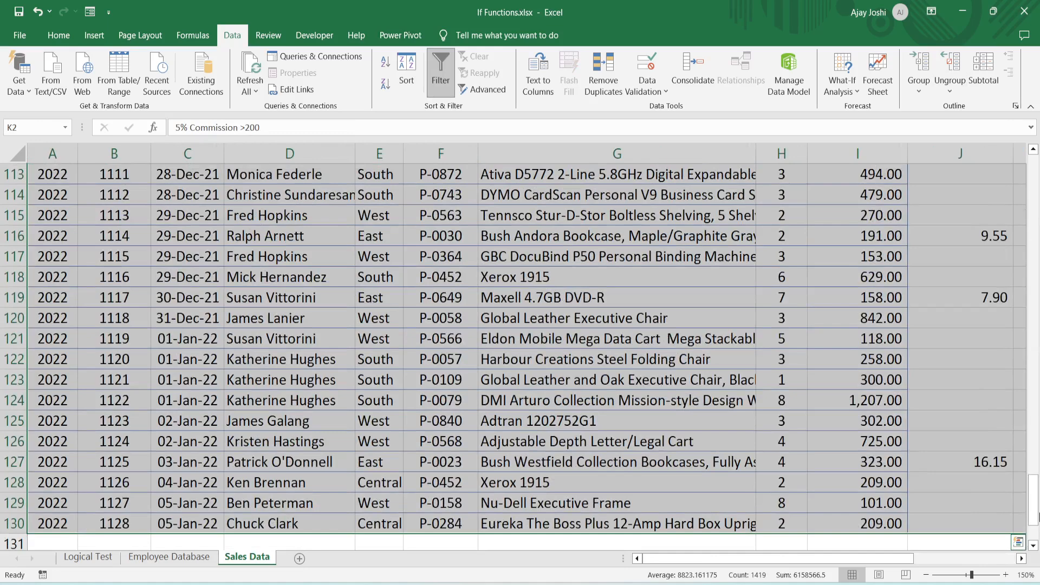
- Filter the Region column to show only the East records
{"action": "left_click_drag", "start_coordinate": [1035, 515], "coordinate": [1032, 179]}
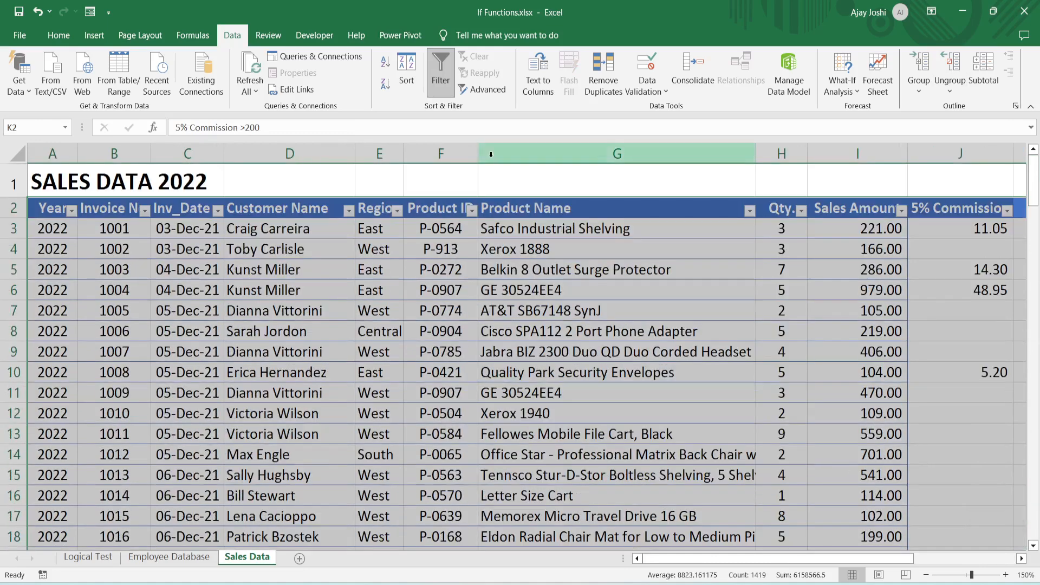
{"action": "left_click", "coordinate": [397, 210]}
{"action": "left_click", "coordinate": [258, 371]}
{"action": "left_click", "coordinate": [259, 397]}
{"action": "left_click", "coordinate": [345, 504]}
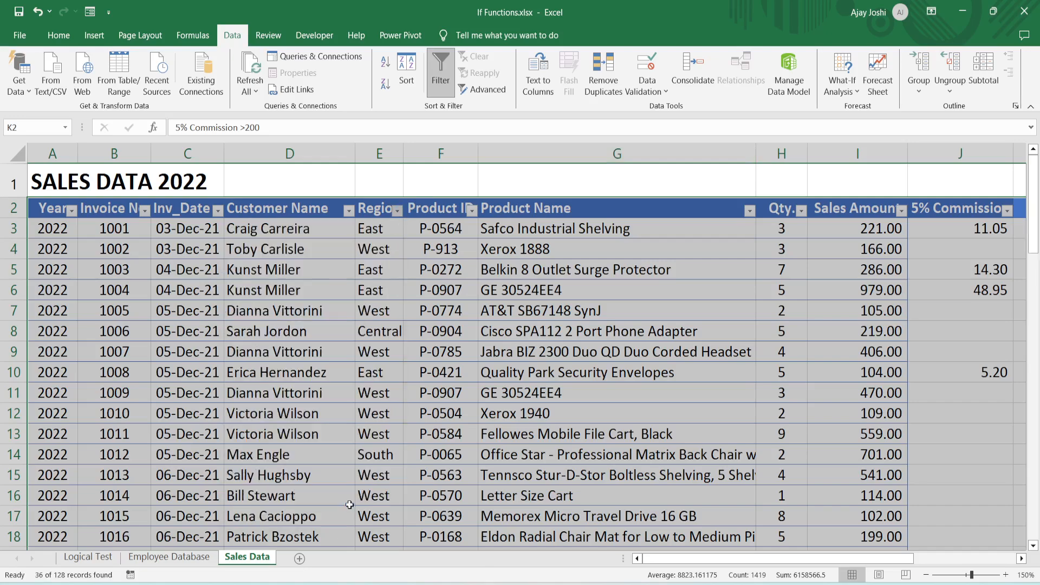
- Compare the values in the 5% Commission and 5% Commission >200 columns for the first filtered East records
{"action": "left_click", "coordinate": [430, 333]}
{"action": "key", "text": "Right"}
{"action": "key", "text": "Right"}
{"action": "key", "text": "Right"}
{"action": "key", "text": "Right"}
{"action": "key", "text": "Right"}
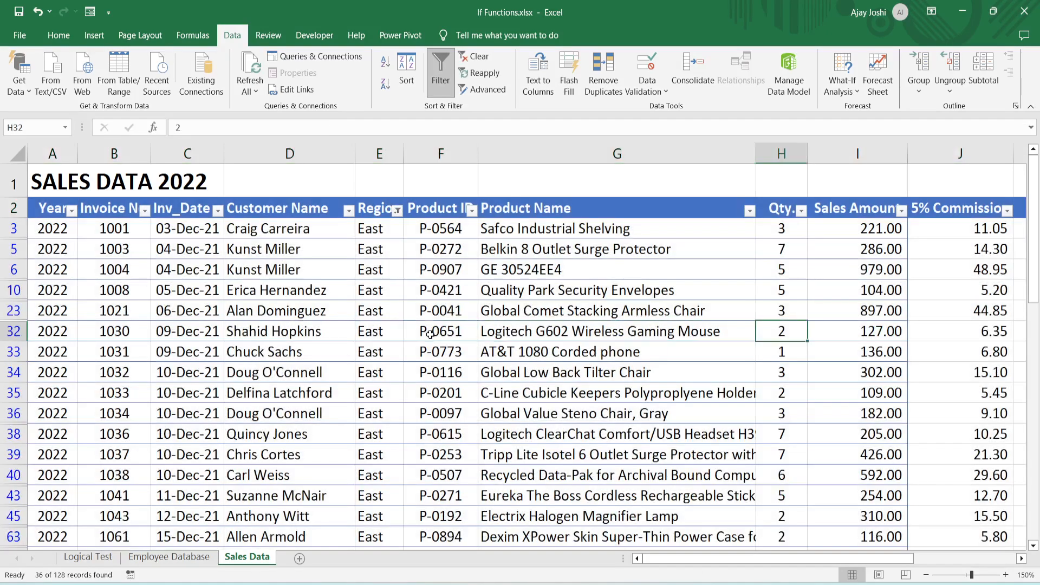
{"action": "key", "text": "Left"}
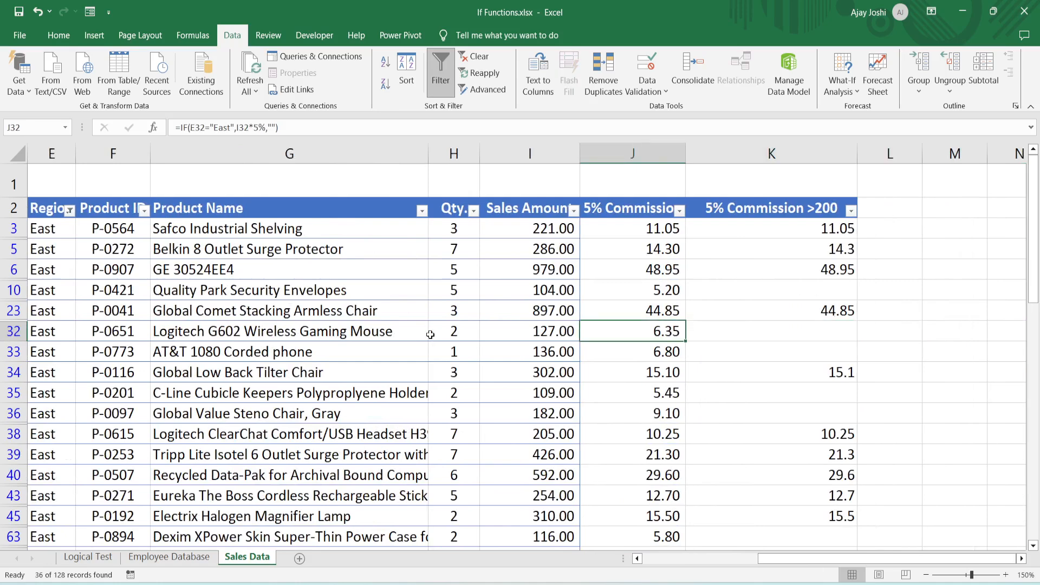
{"action": "key", "text": "Up"}
{"action": "key", "text": "Up"}
{"action": "key", "text": "Left"}
{"action": "key", "text": "Right"}
{"action": "key", "text": "Right"}
{"action": "key", "text": "Right"}
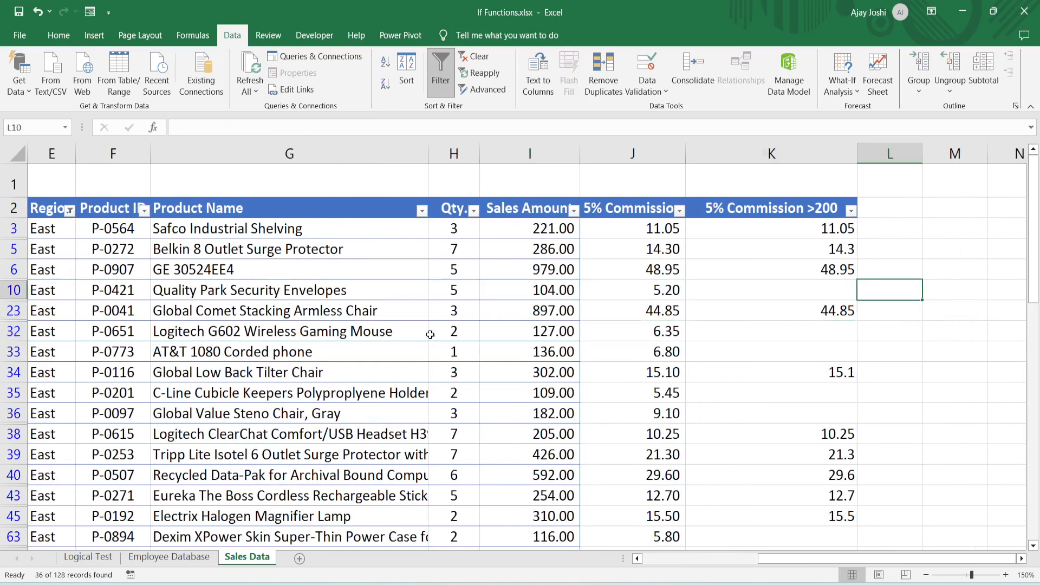
- Check the Sales Amount in row 32 against its 5% Commission >200 cell, and inspect the rows below
{"action": "key", "text": "Left"}
{"action": "key", "text": "Down"}
{"action": "key", "text": "Down"}
{"action": "key", "text": "Up"}
{"action": "key", "text": "Down"}
{"action": "key", "text": "Down"}
{"action": "key", "text": "Left"}
{"action": "key", "text": "Left"}
{"action": "key", "text": "Up"}
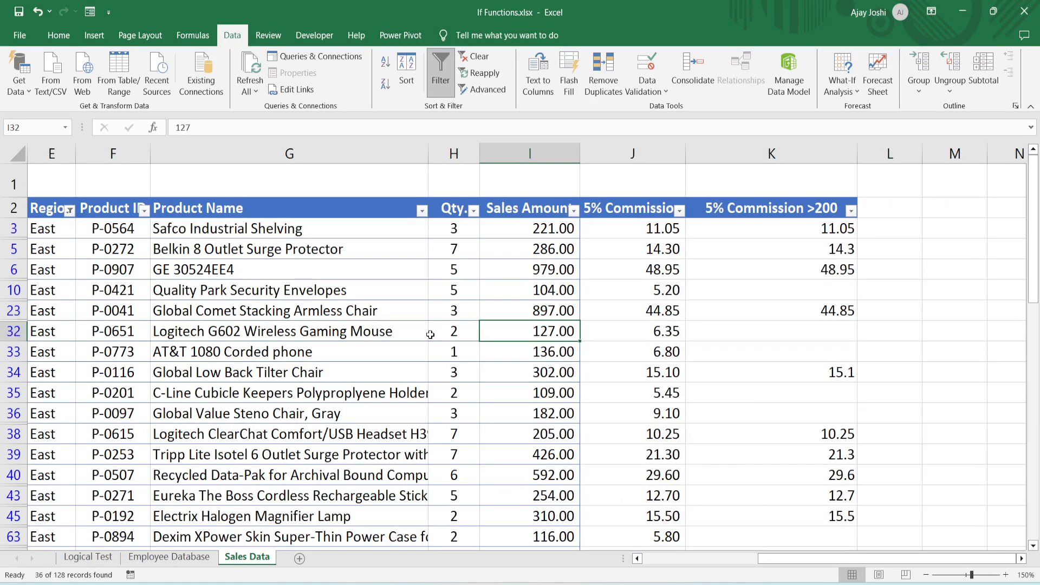
{"action": "key", "text": "Right"}
{"action": "key", "text": "Right"}
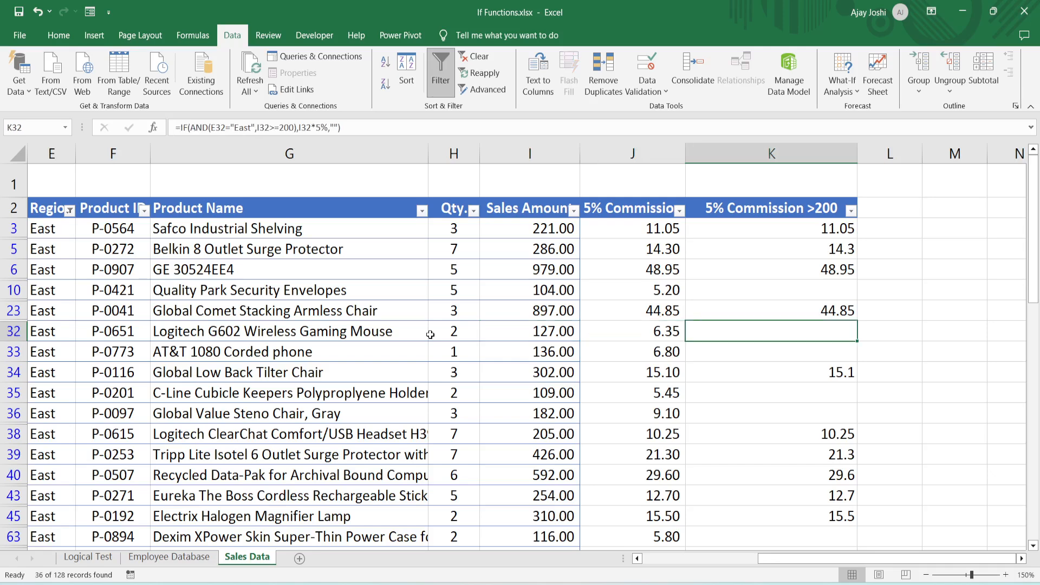
{"action": "key", "text": "Down"}
{"action": "key", "text": "Down"}
{"action": "key", "text": "ctrl+Down"}
{"action": "key", "text": "ctrl+Up"}
{"action": "key", "text": "ctrl+Up"}
- Remove the filter from the sales table so all regions are listed again
{"action": "key", "text": "Down"}
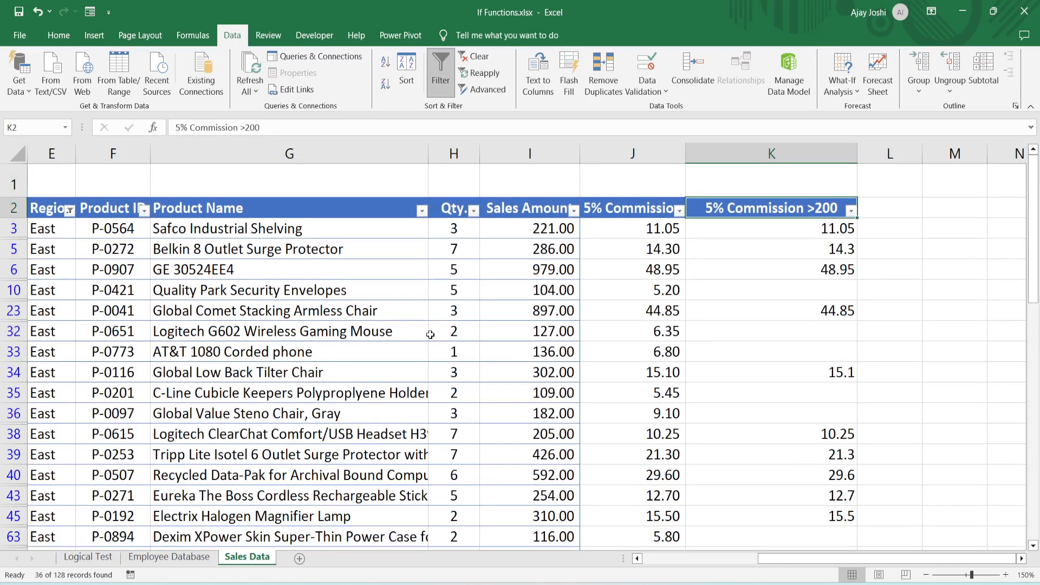
{"action": "left_click", "coordinate": [441, 81]}
{"action": "scroll", "coordinate": [424, 305], "scroll_direction": "left", "scroll_amount": 2}
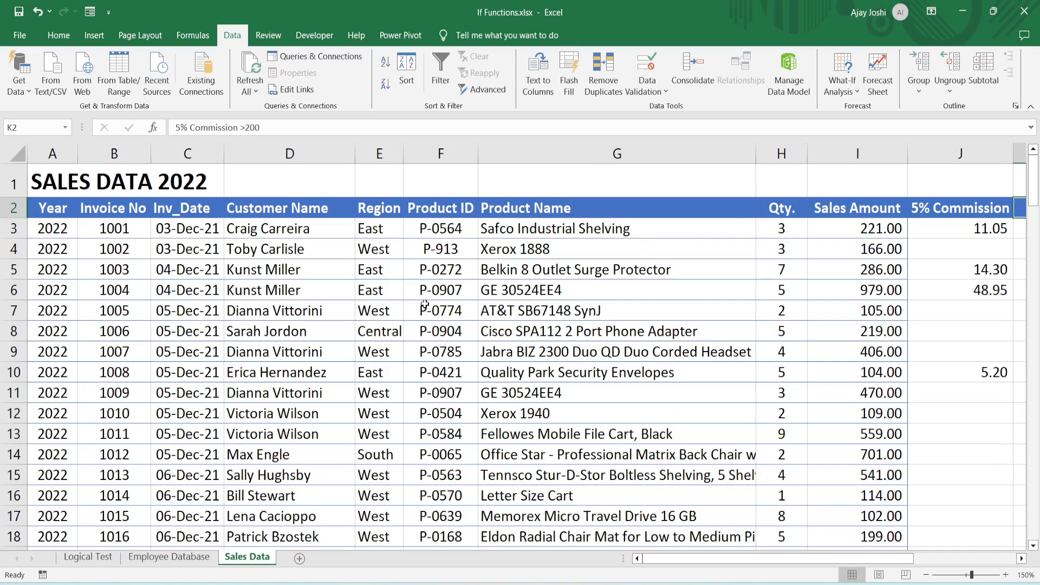